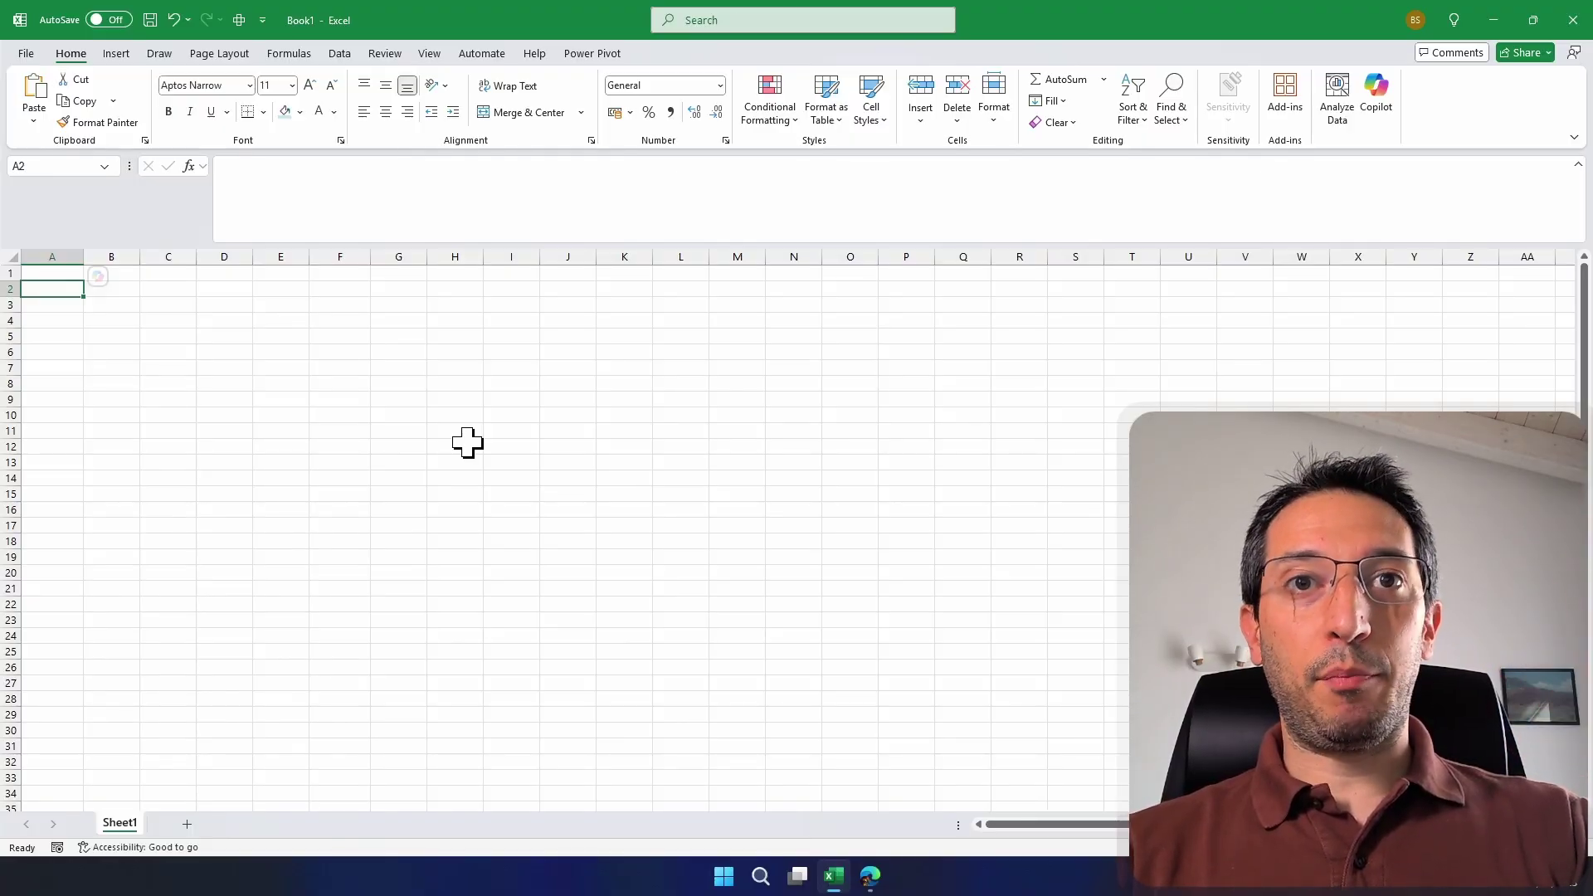
Return to the desktop Book1 workbook and enter APPLE in cell A2.
click(869, 878)
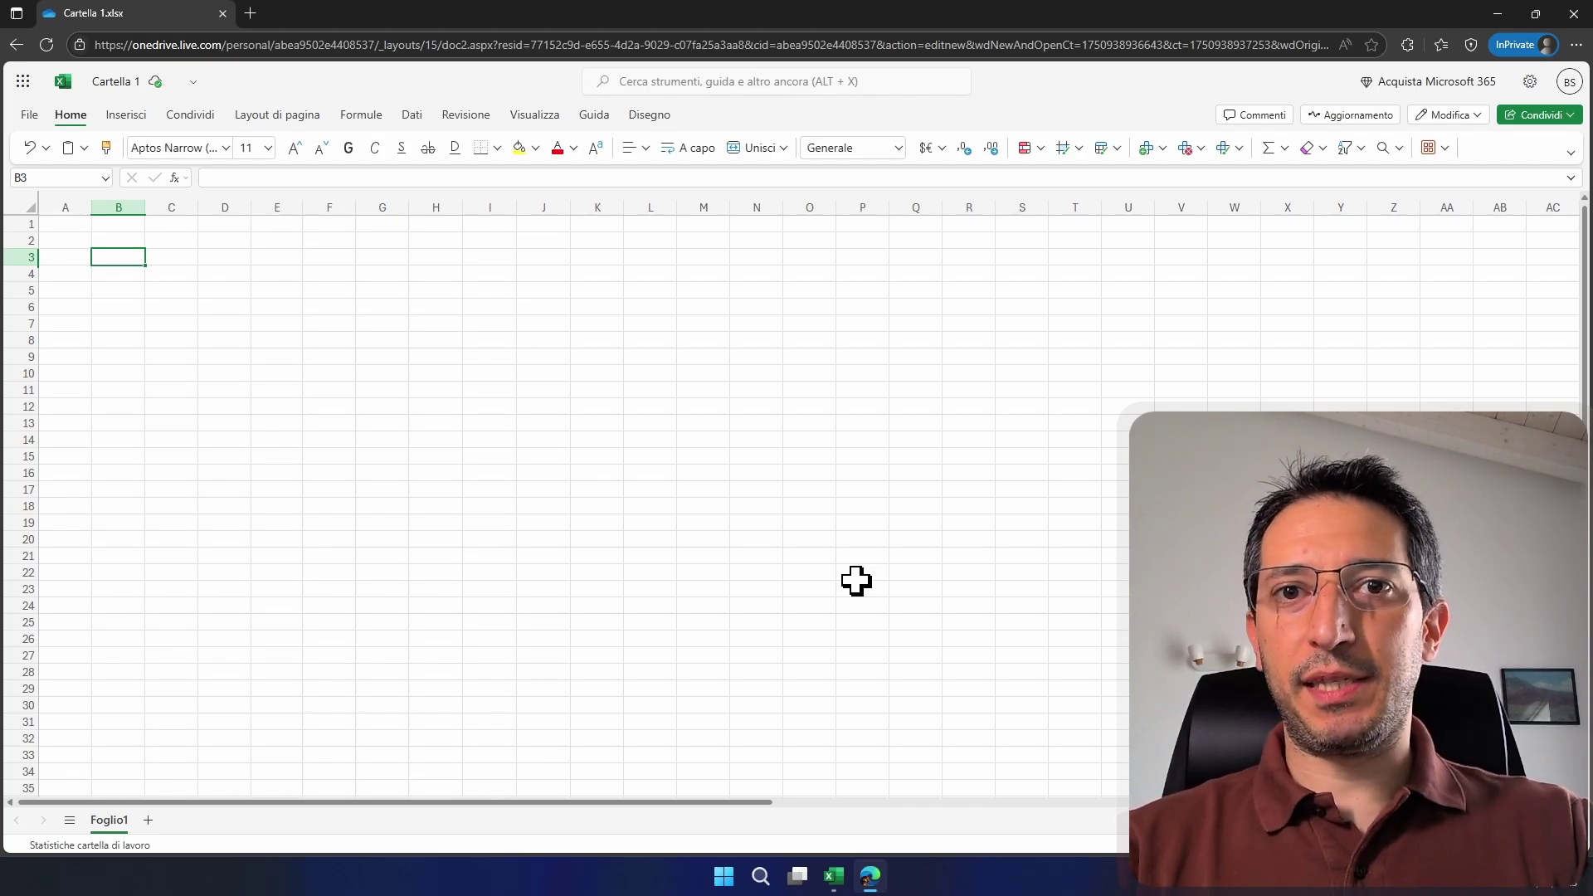
mouse_move(833, 876)
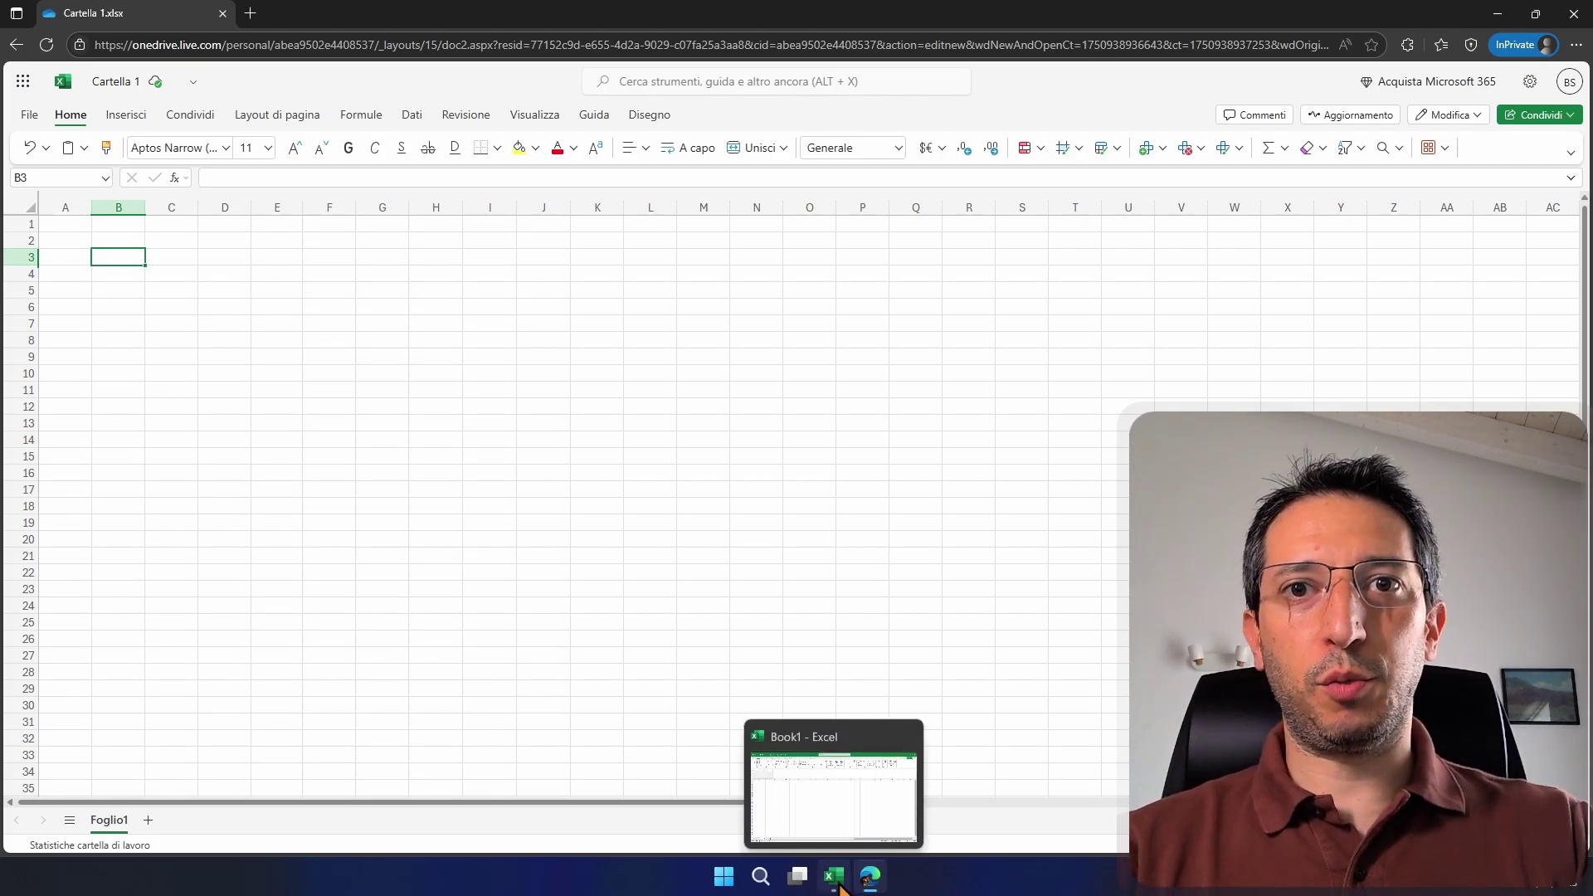
click(840, 886)
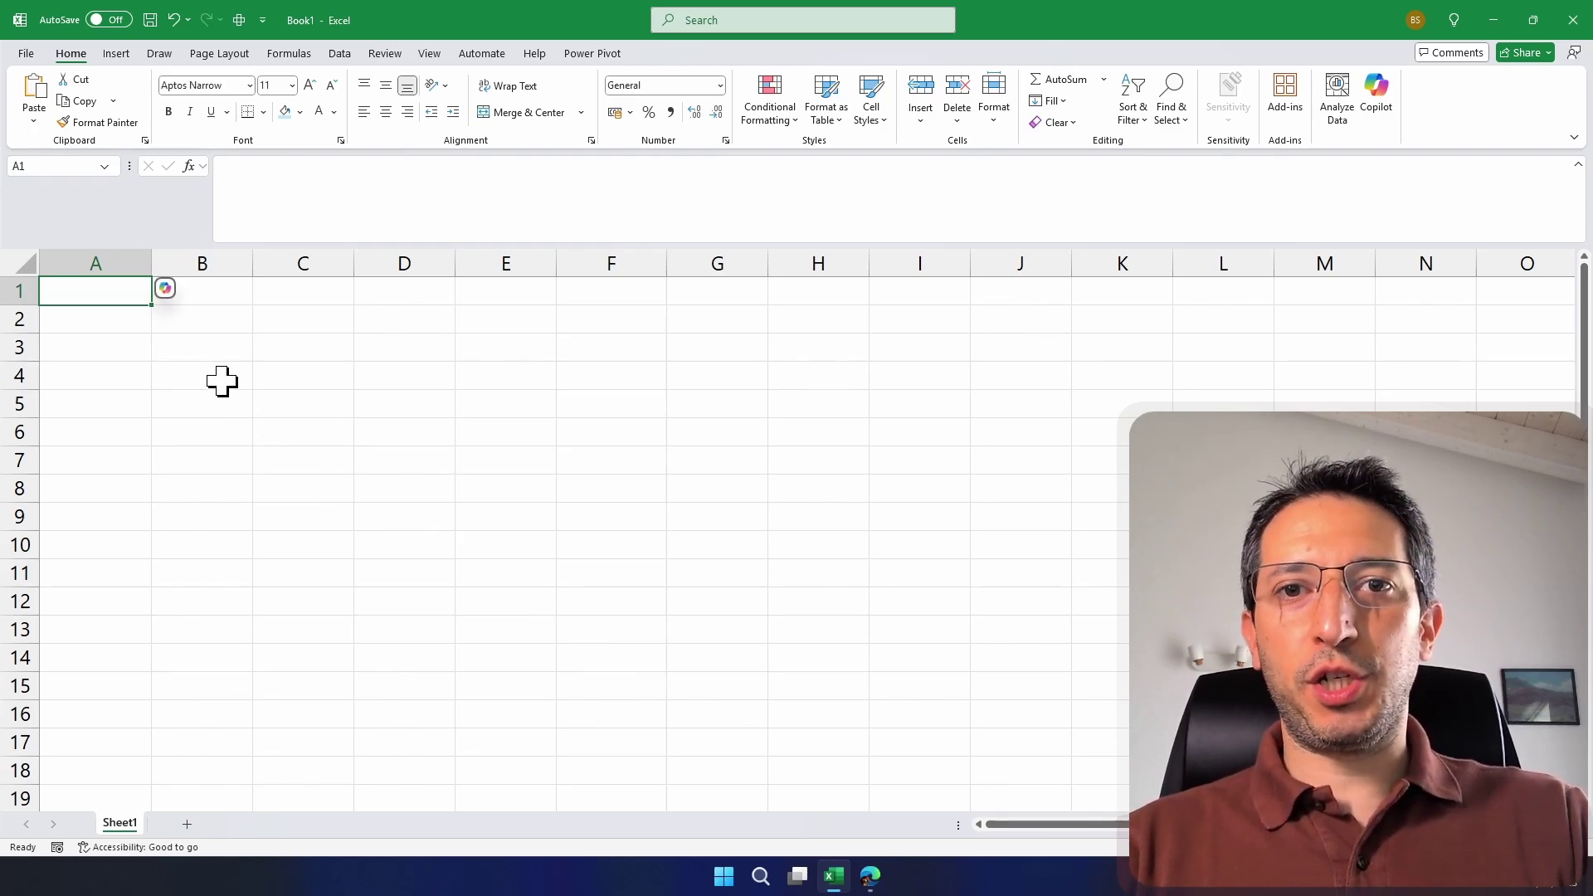
click(89, 321)
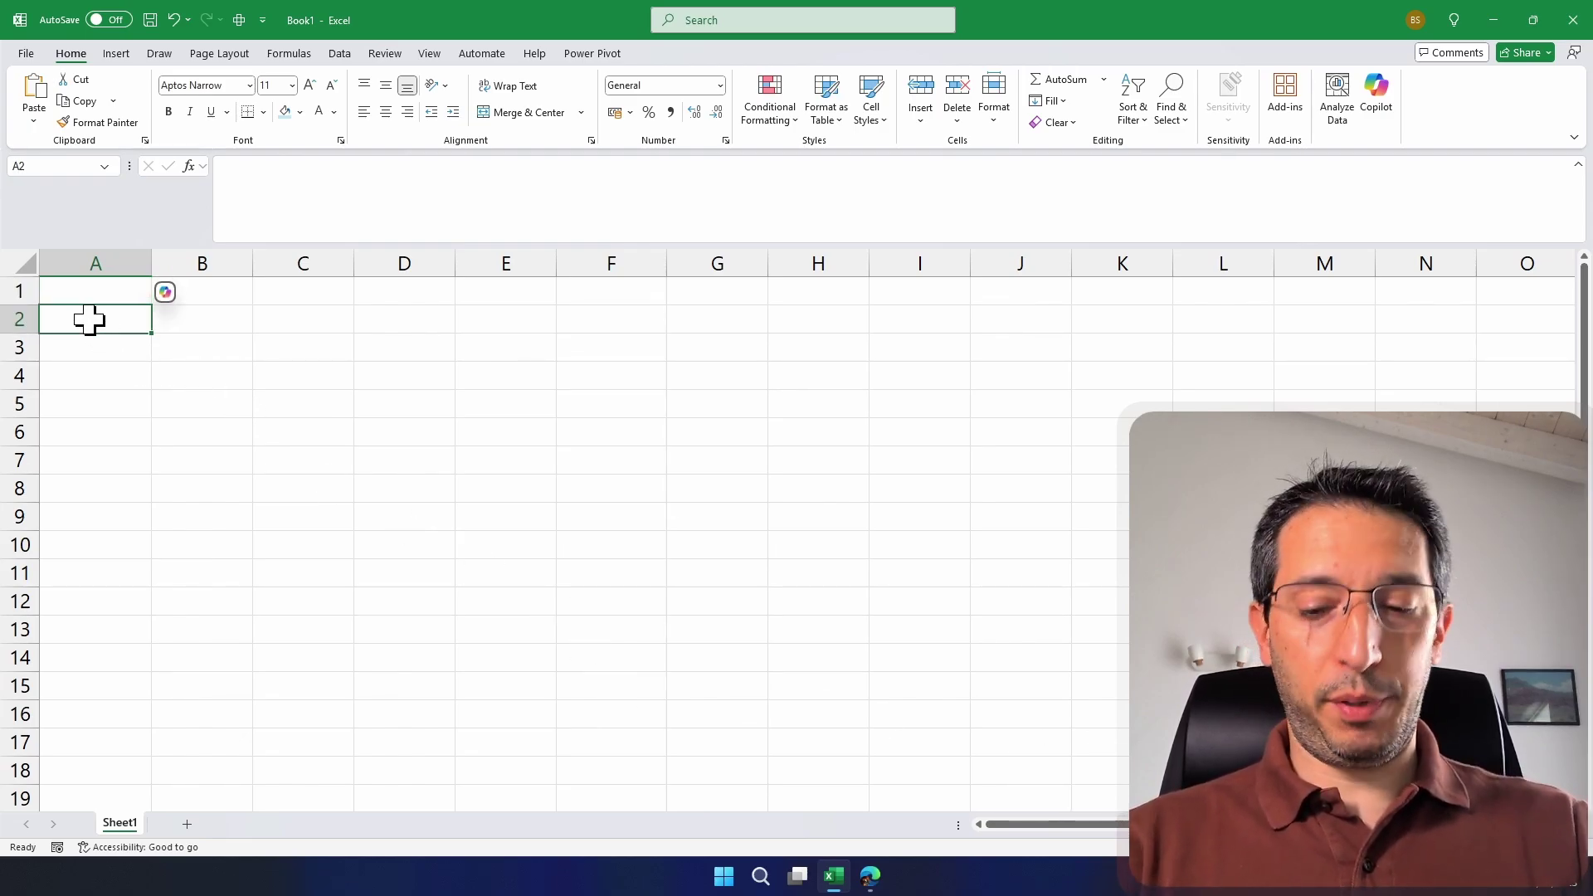
text(APPL)
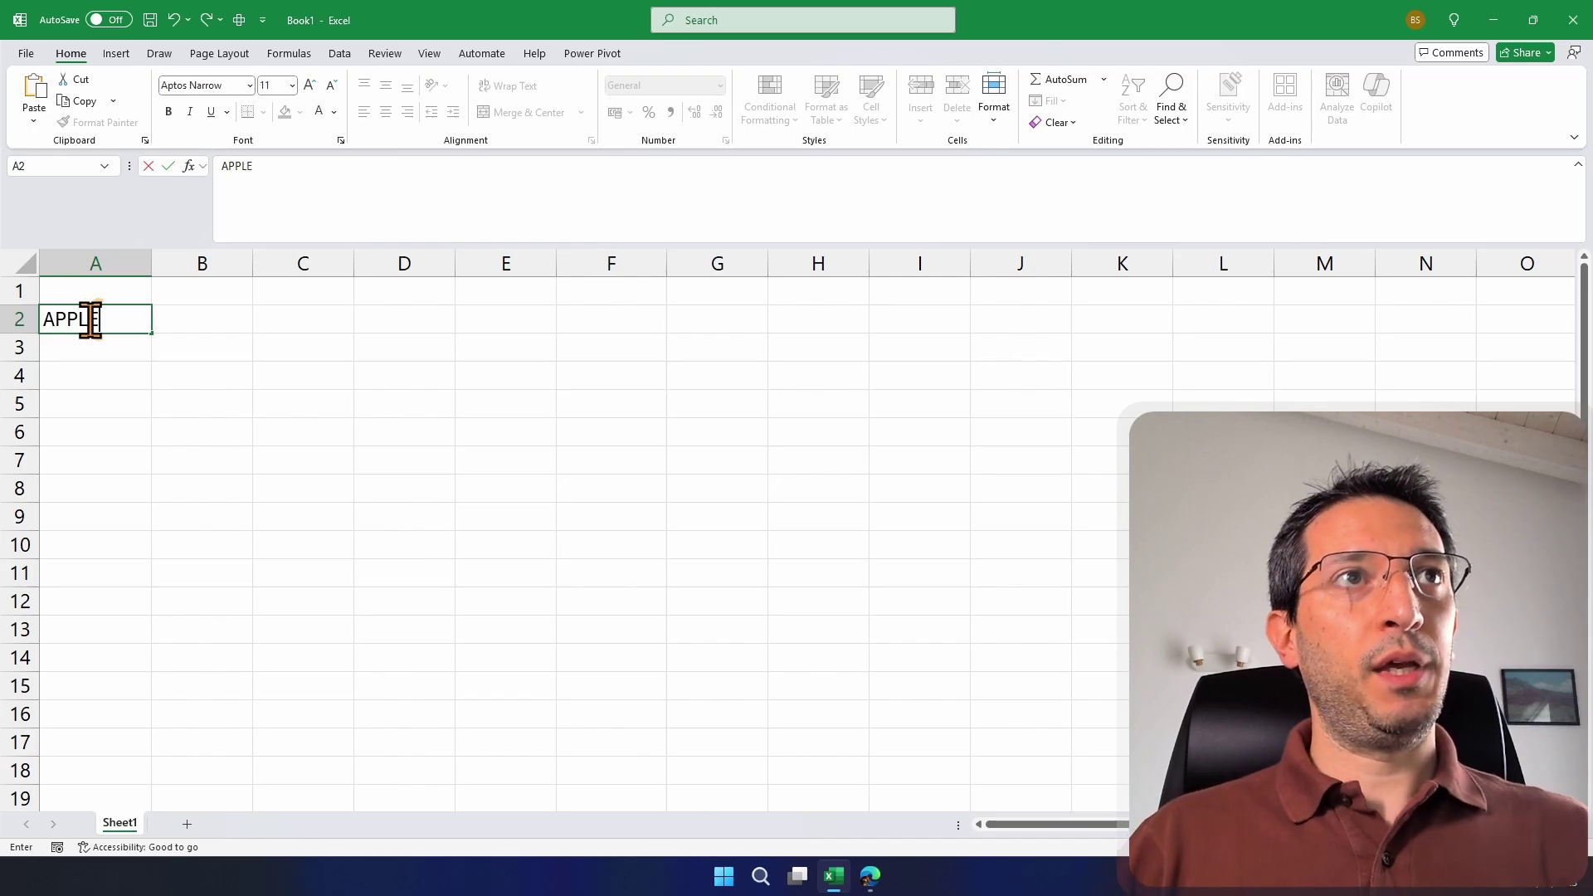
text(E)
key(Tab)
click(89, 320)
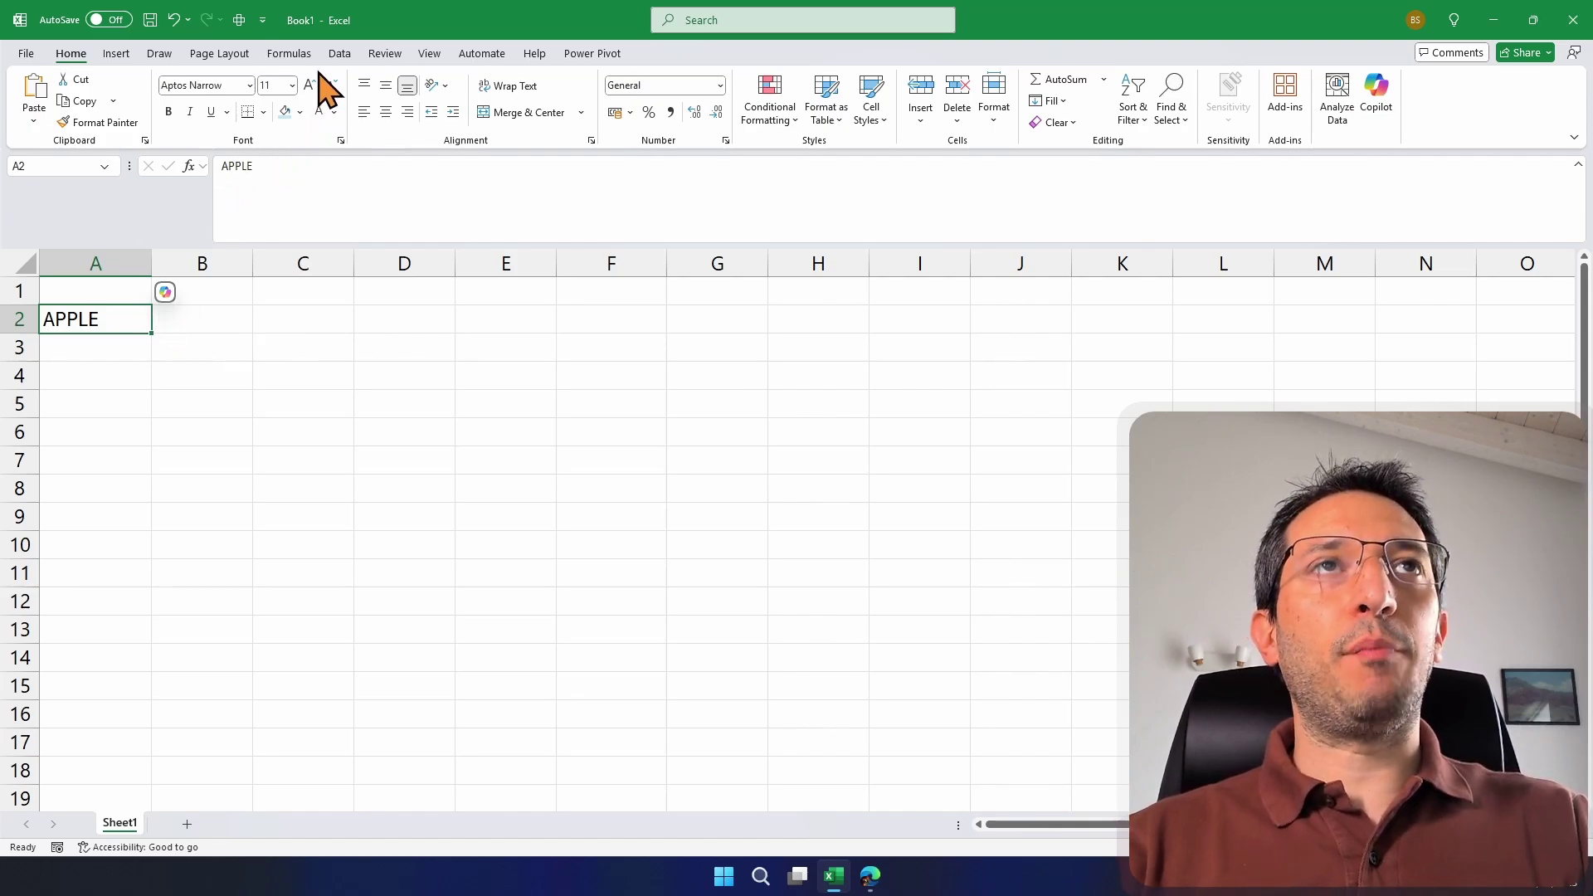
Switch the ribbon to the Data tab to reach the data types.
click(340, 55)
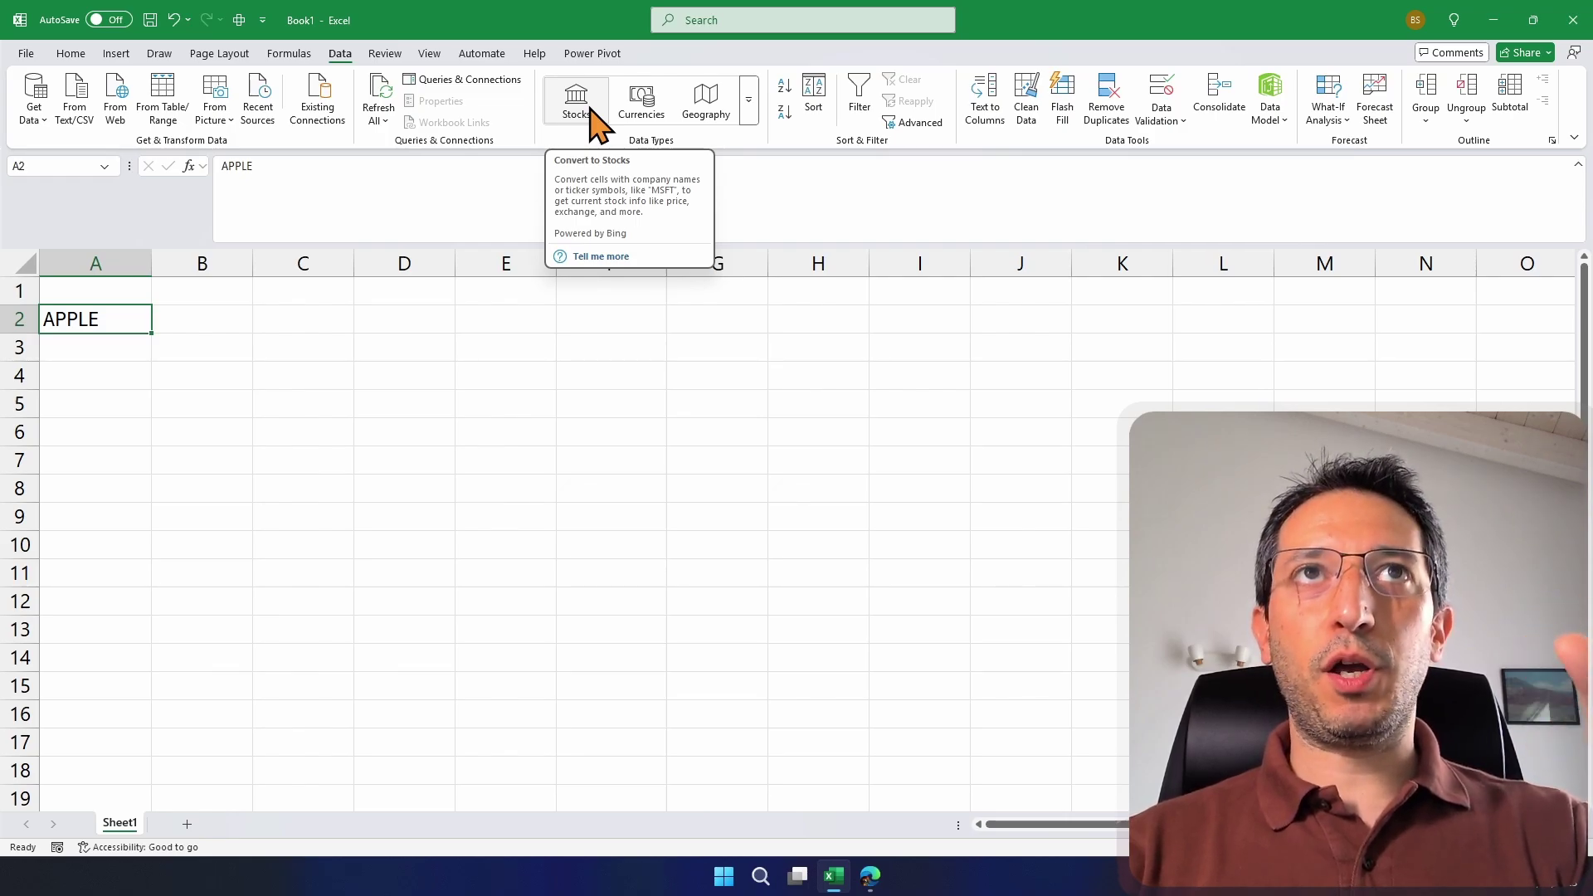
Apply the Stocks data type to APPLE in A2 and review the APPLE INC. matches.
click(589, 116)
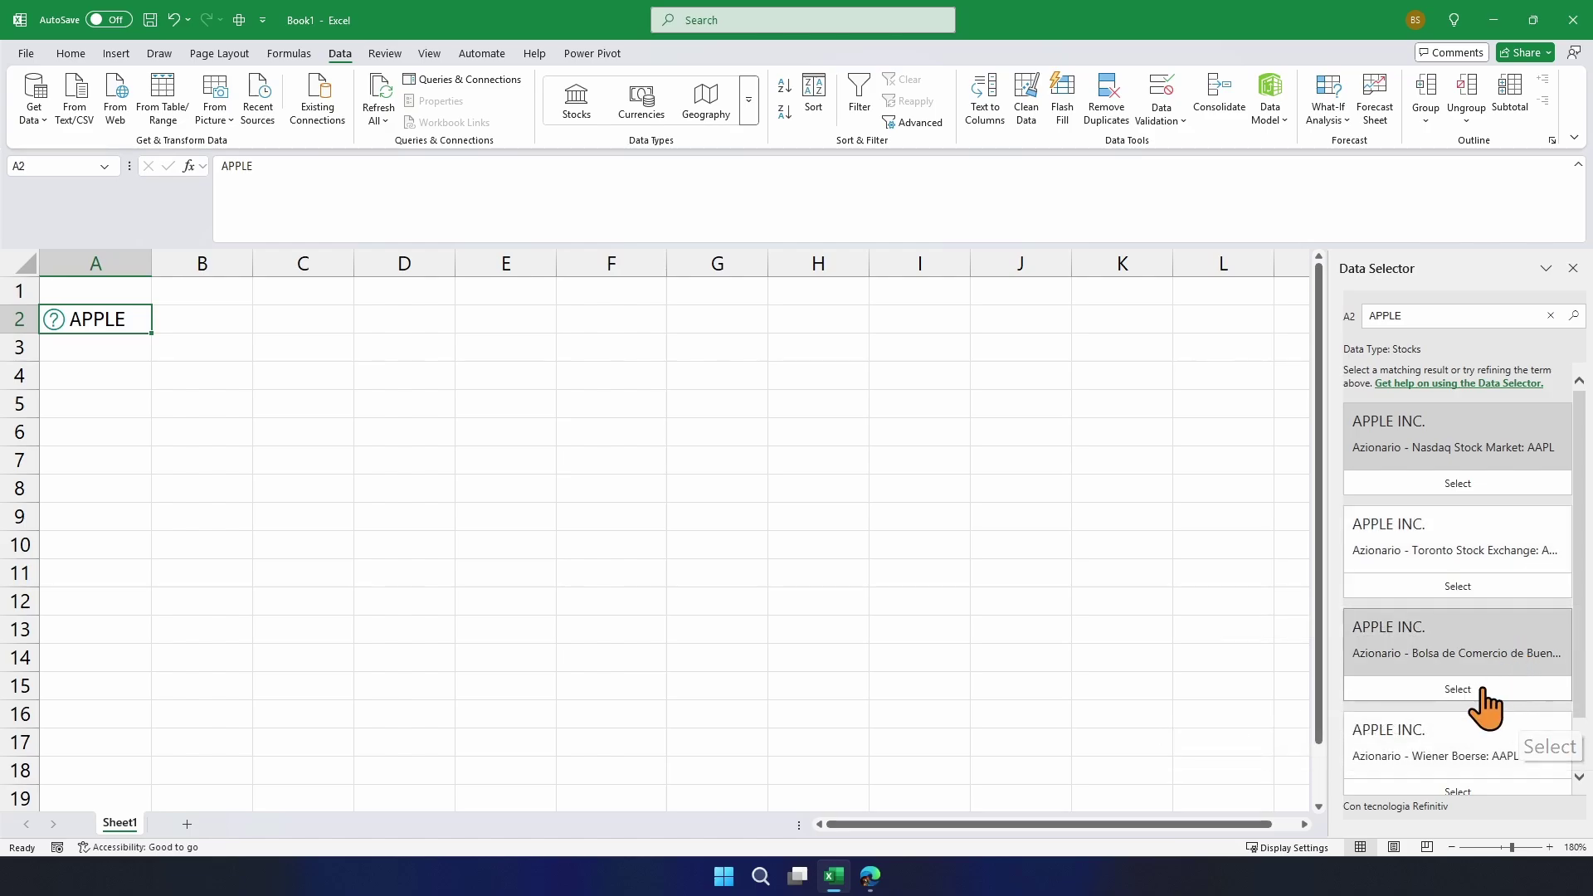
scroll(1473, 780, down, 2)
scroll(1472, 780, up, 2)
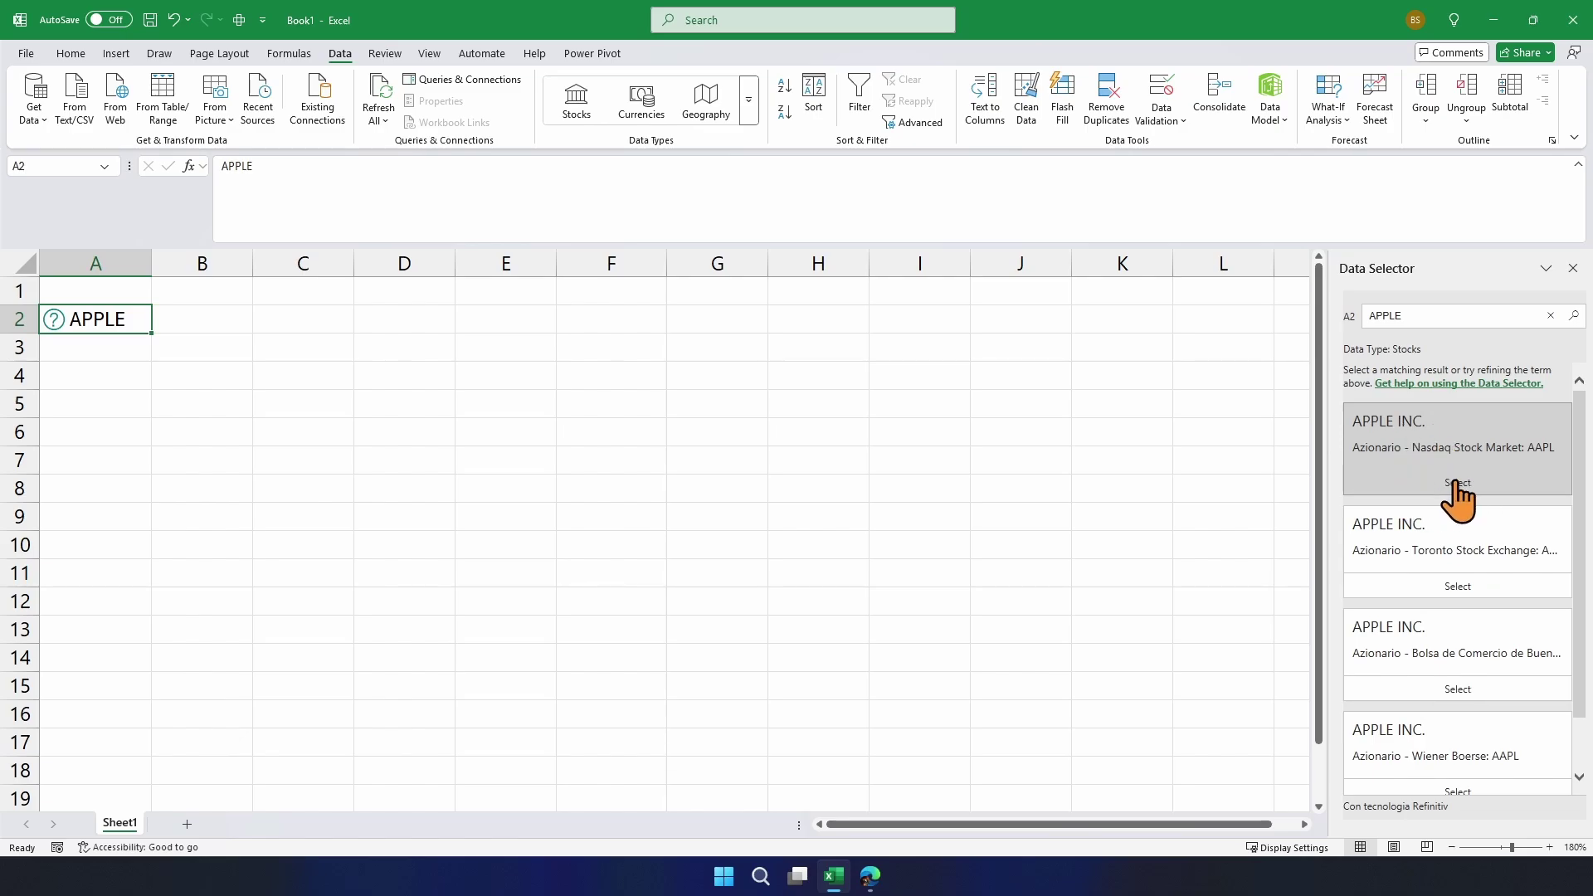
Pick the Nasdaq APPLE INC. (XNAS:AAPL) listing in the Data Selector for A2.
click(1458, 486)
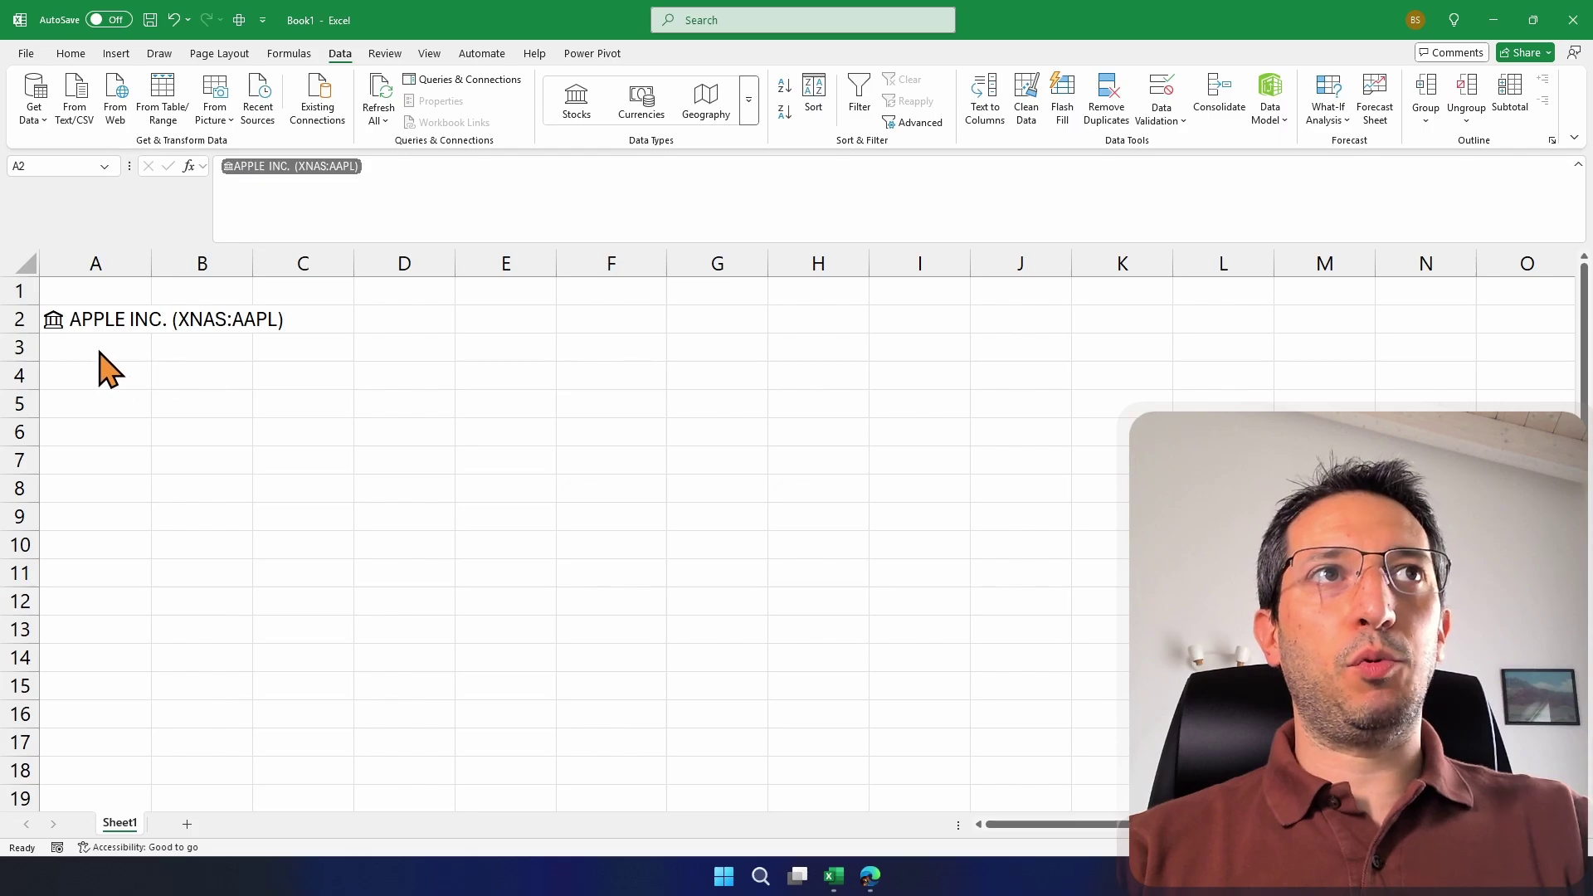
Convert a trial XNAS:AAPL entry in A4 to a stock, delete it, and autofit column A.
click(79, 380)
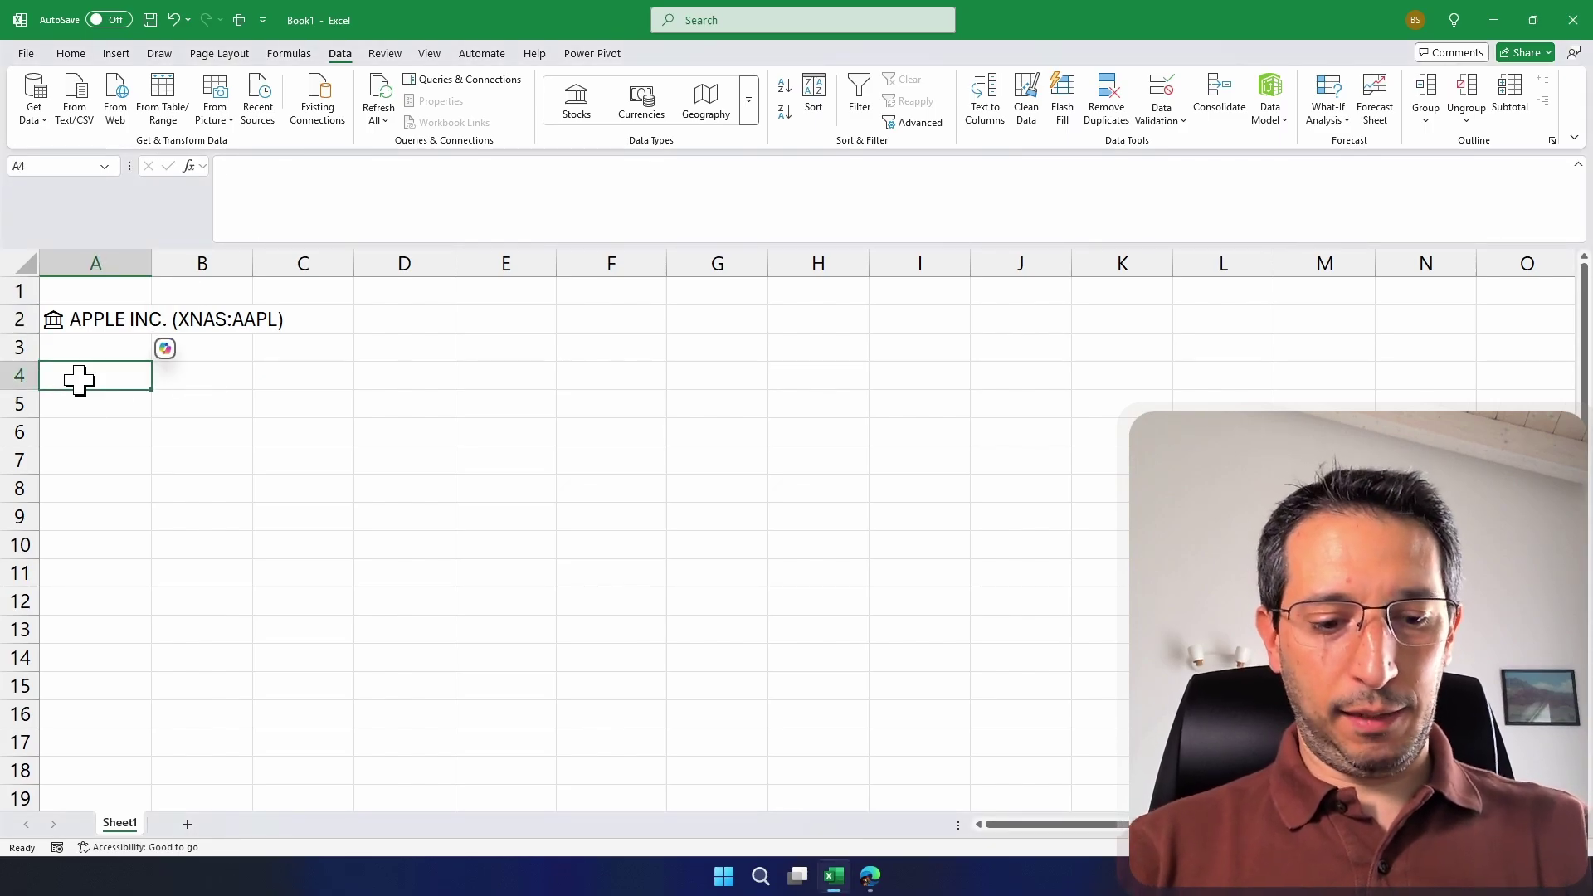
text(XN)
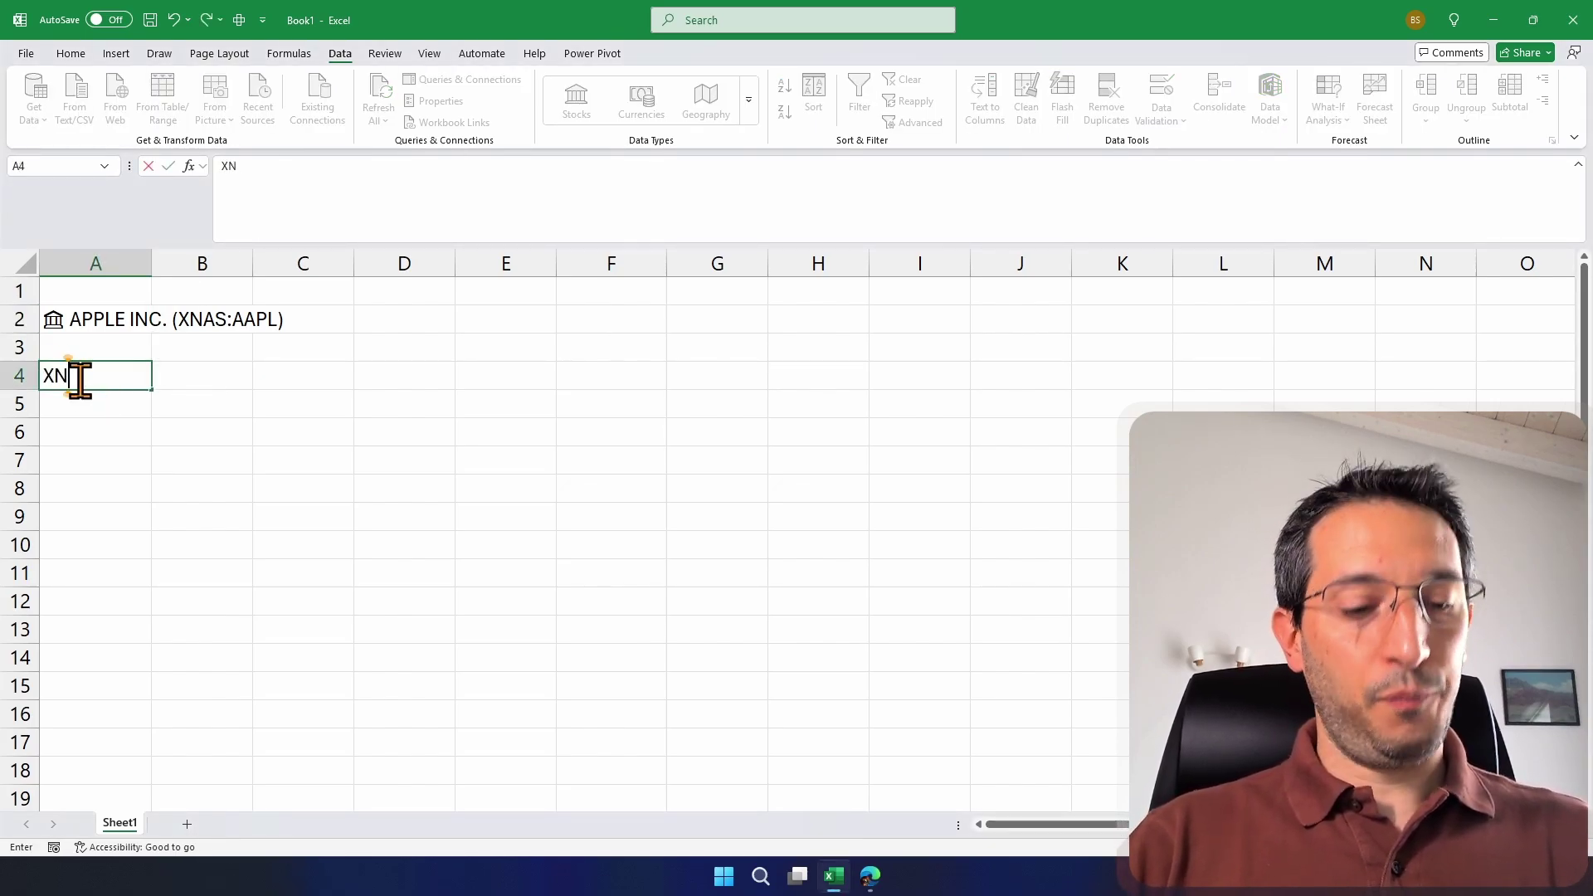
text(AS:AAPL)
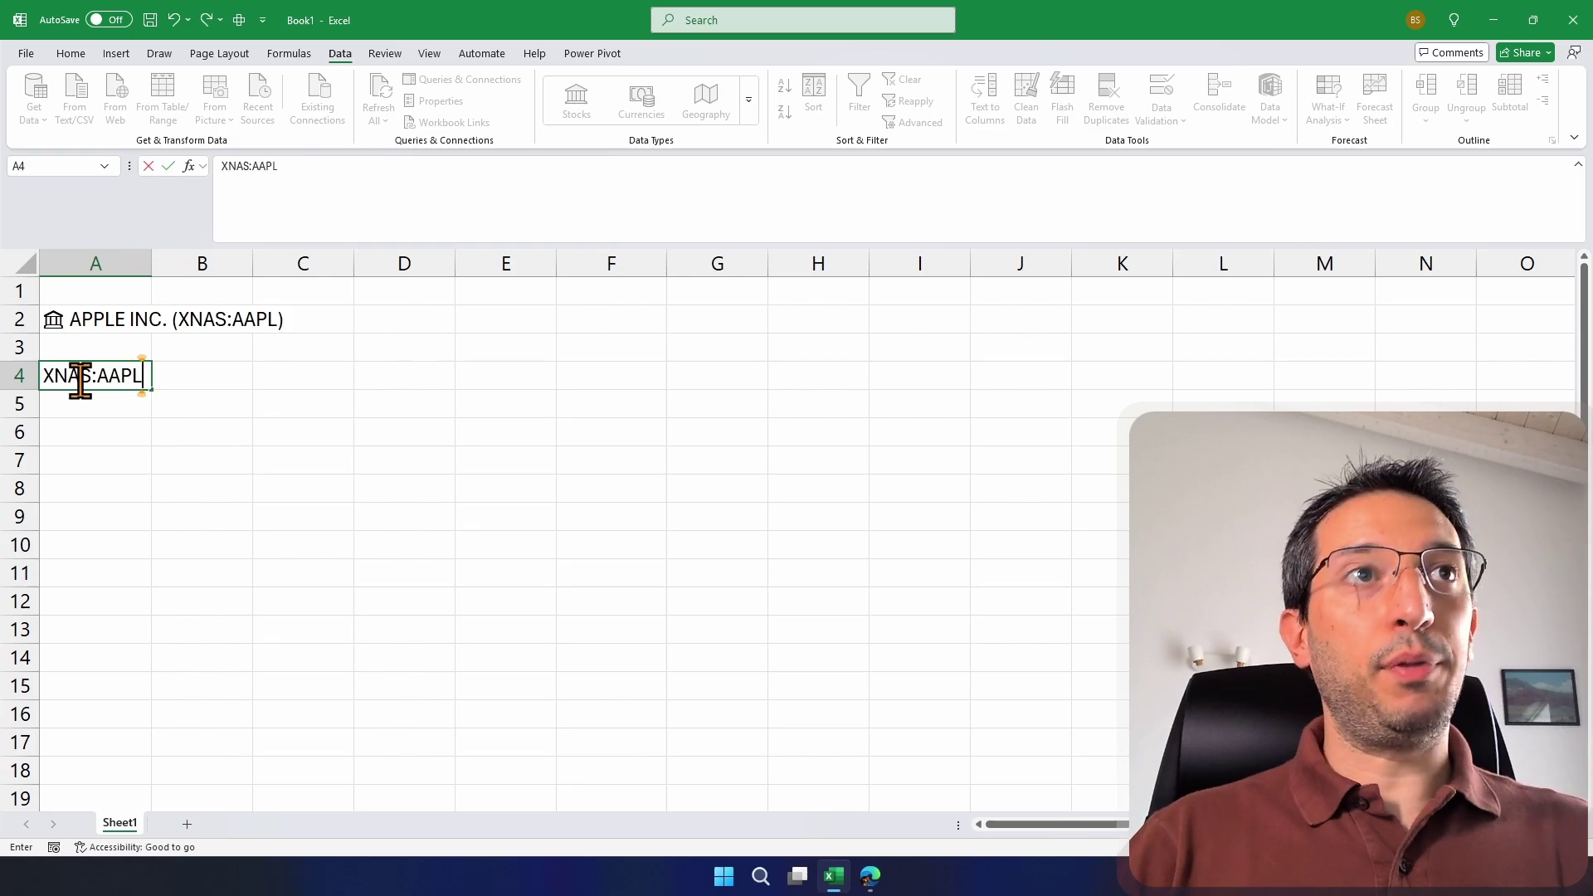
key(ctrl+Return)
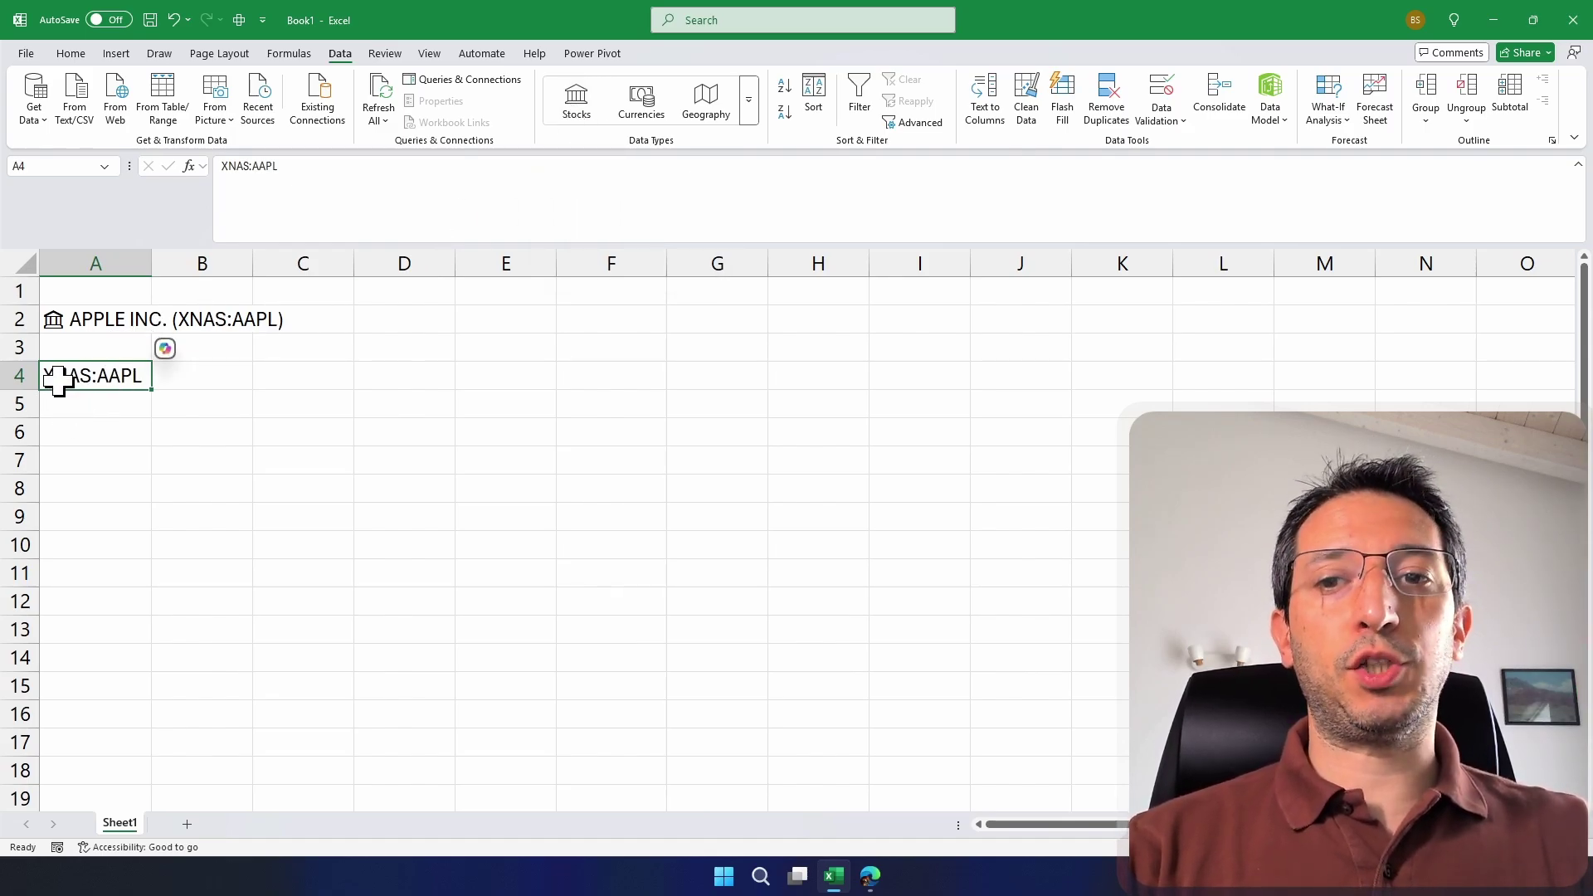
click(594, 106)
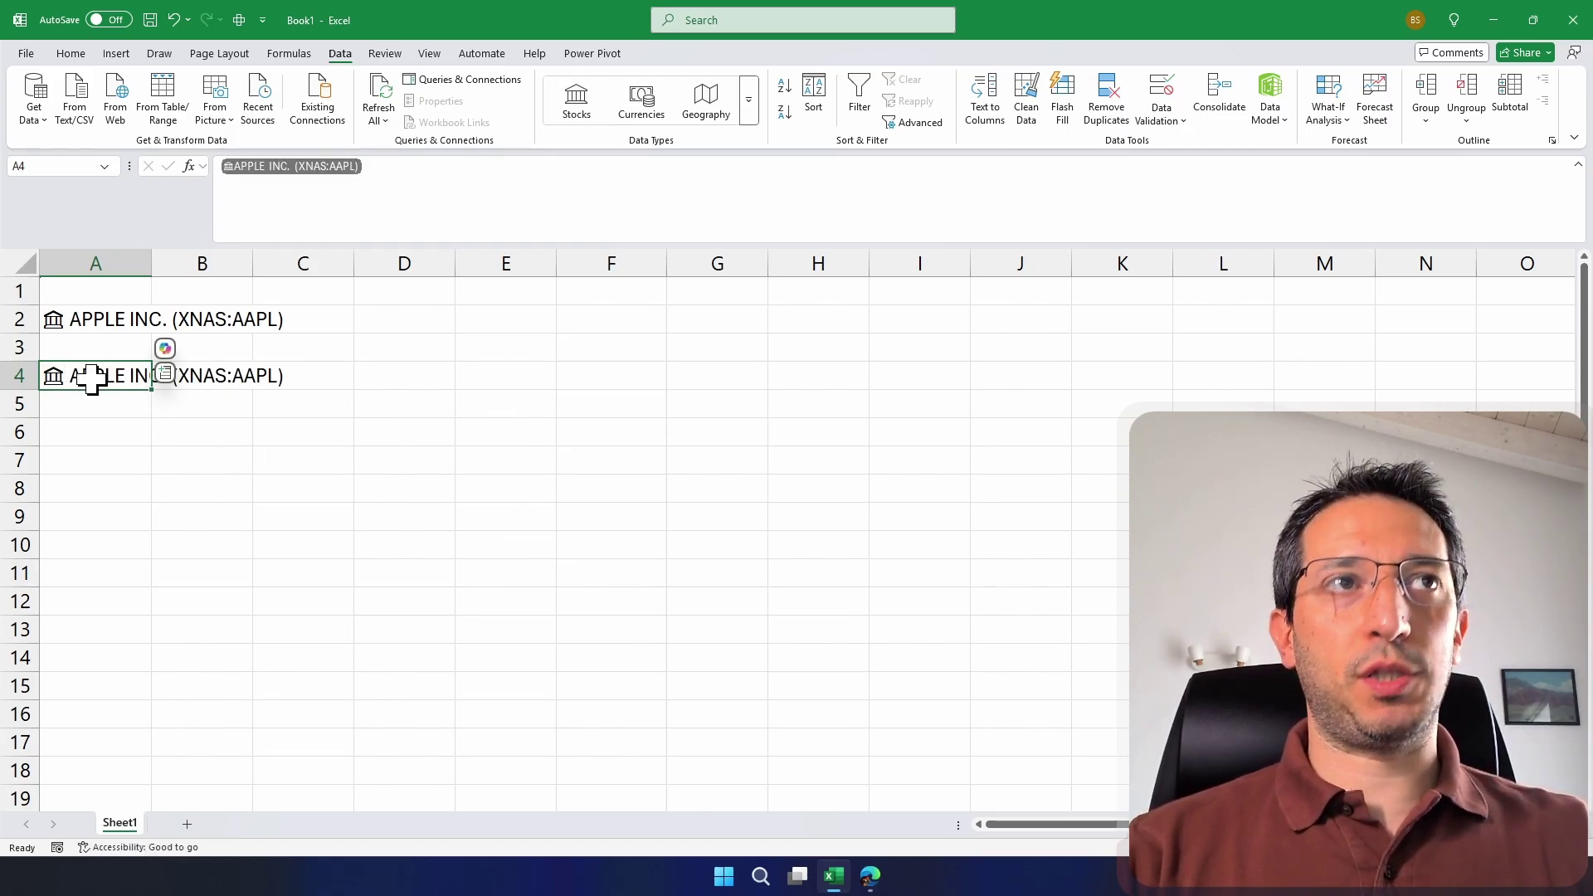
key(Delete)
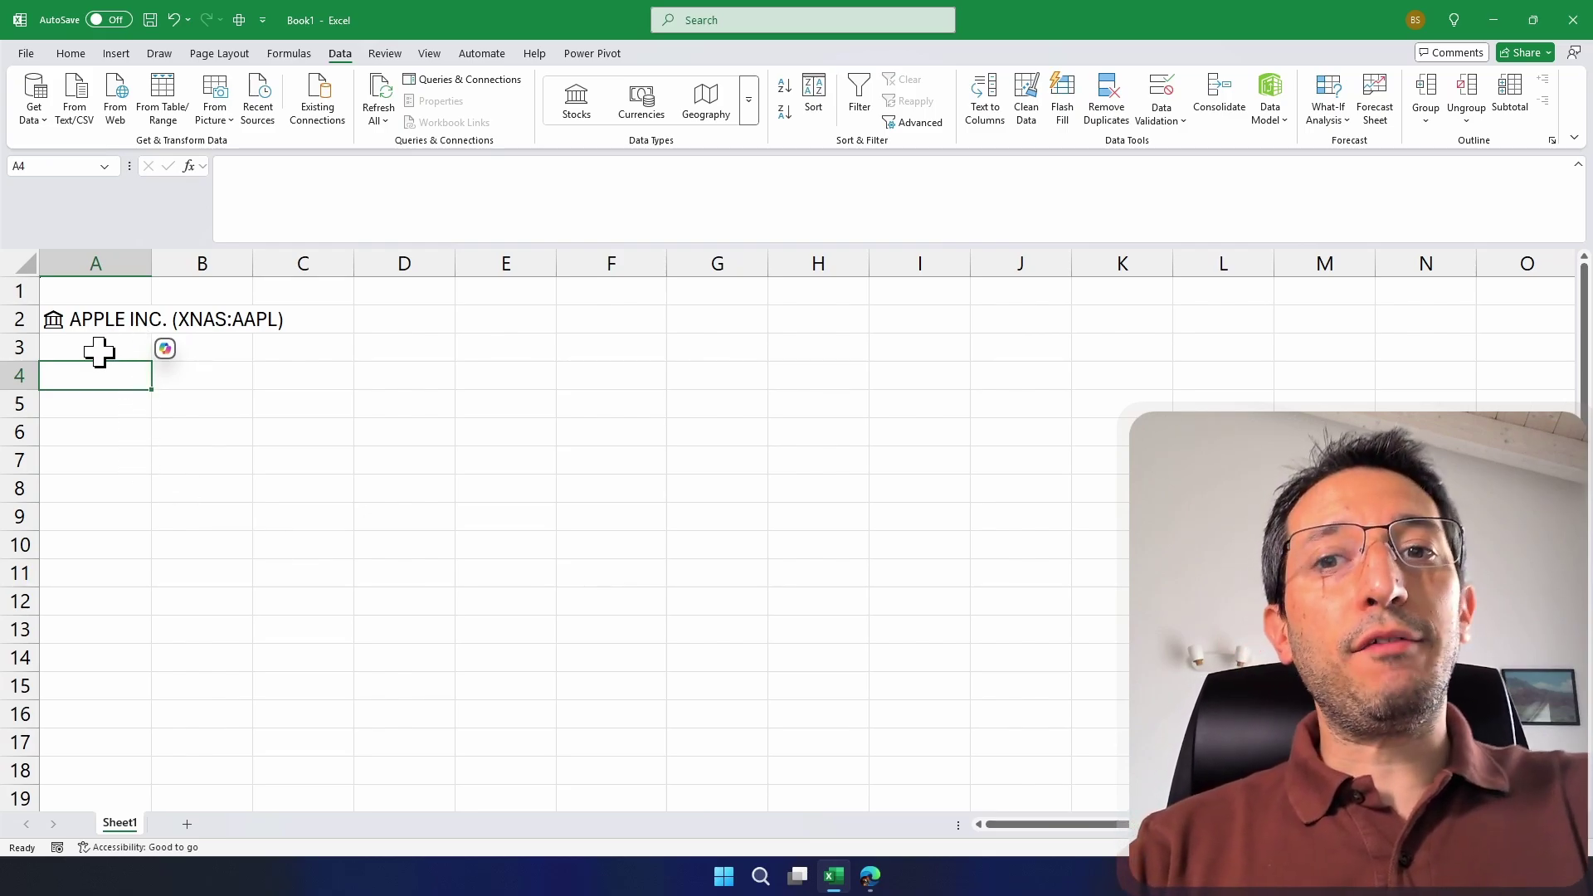
double_click(144, 257)
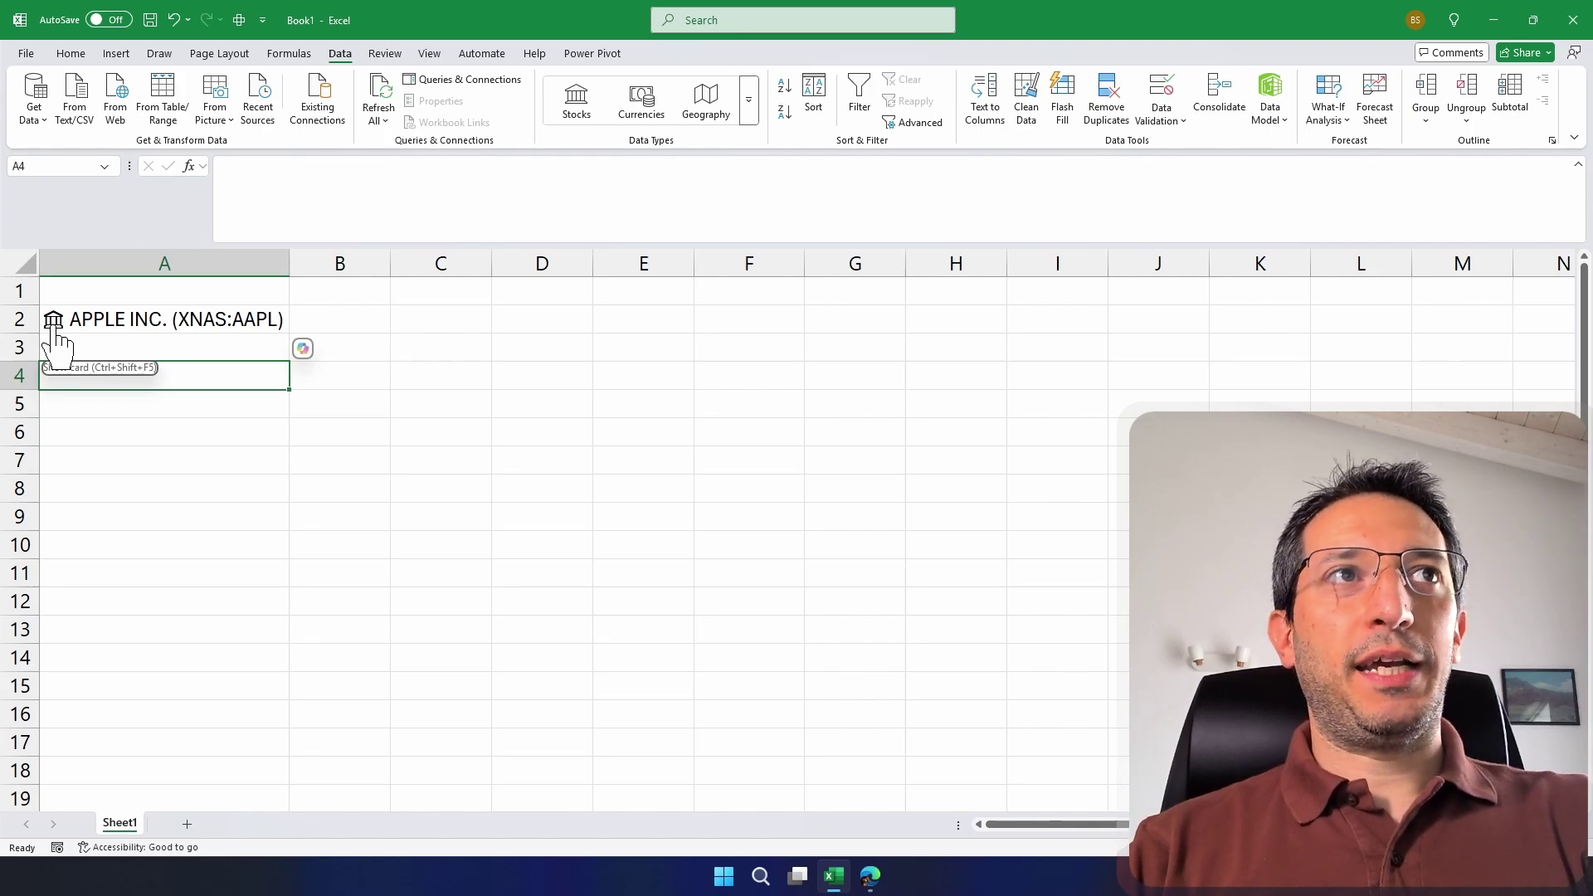
click(55, 330)
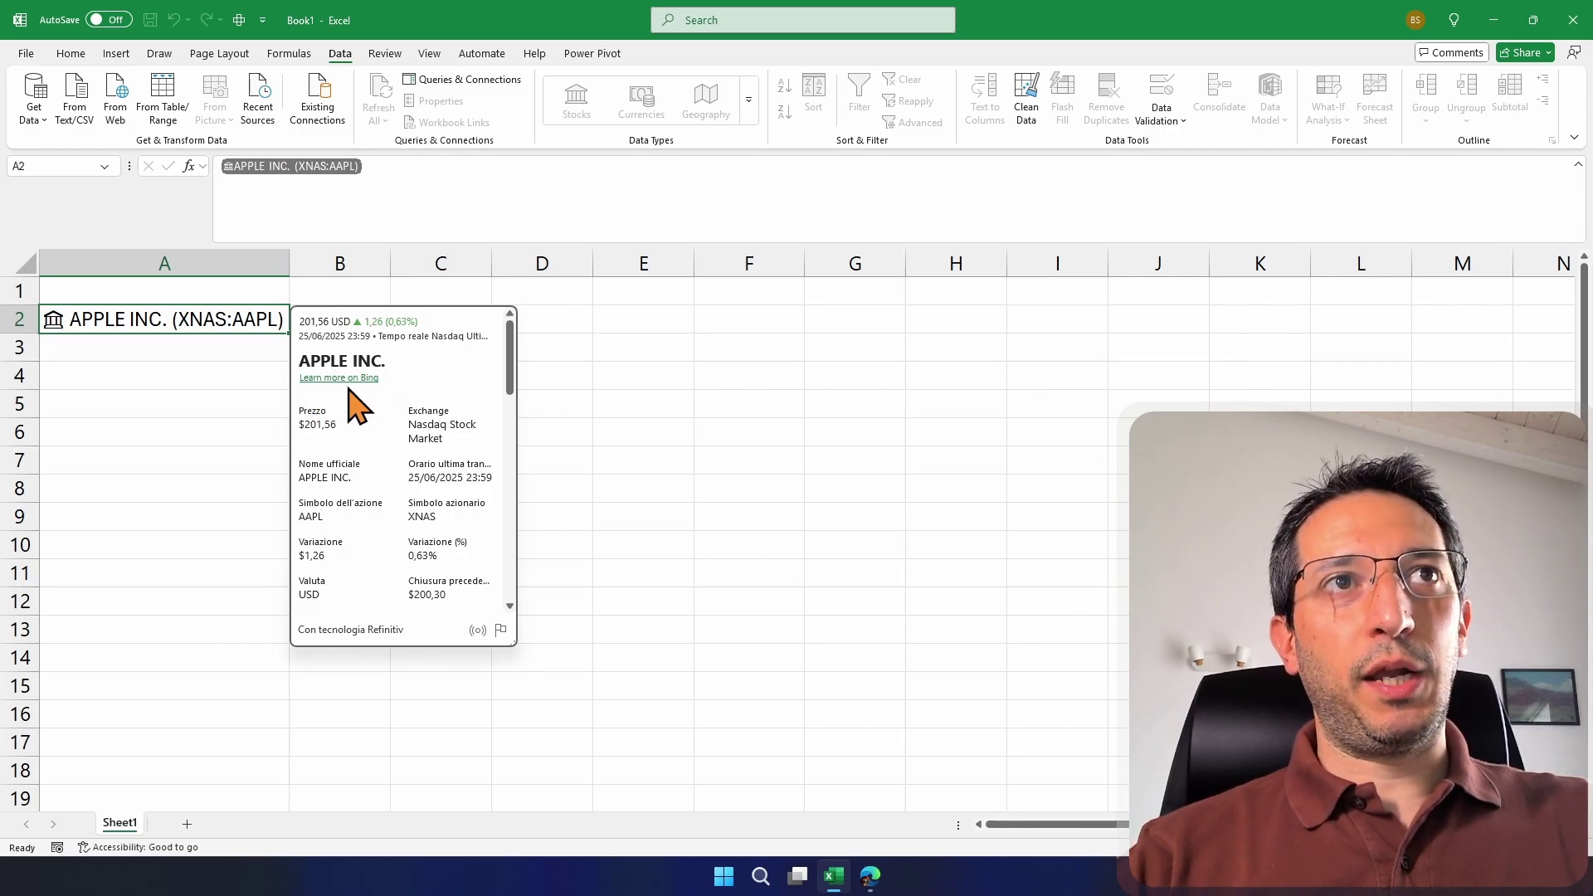
scroll(454, 440, down, 1)
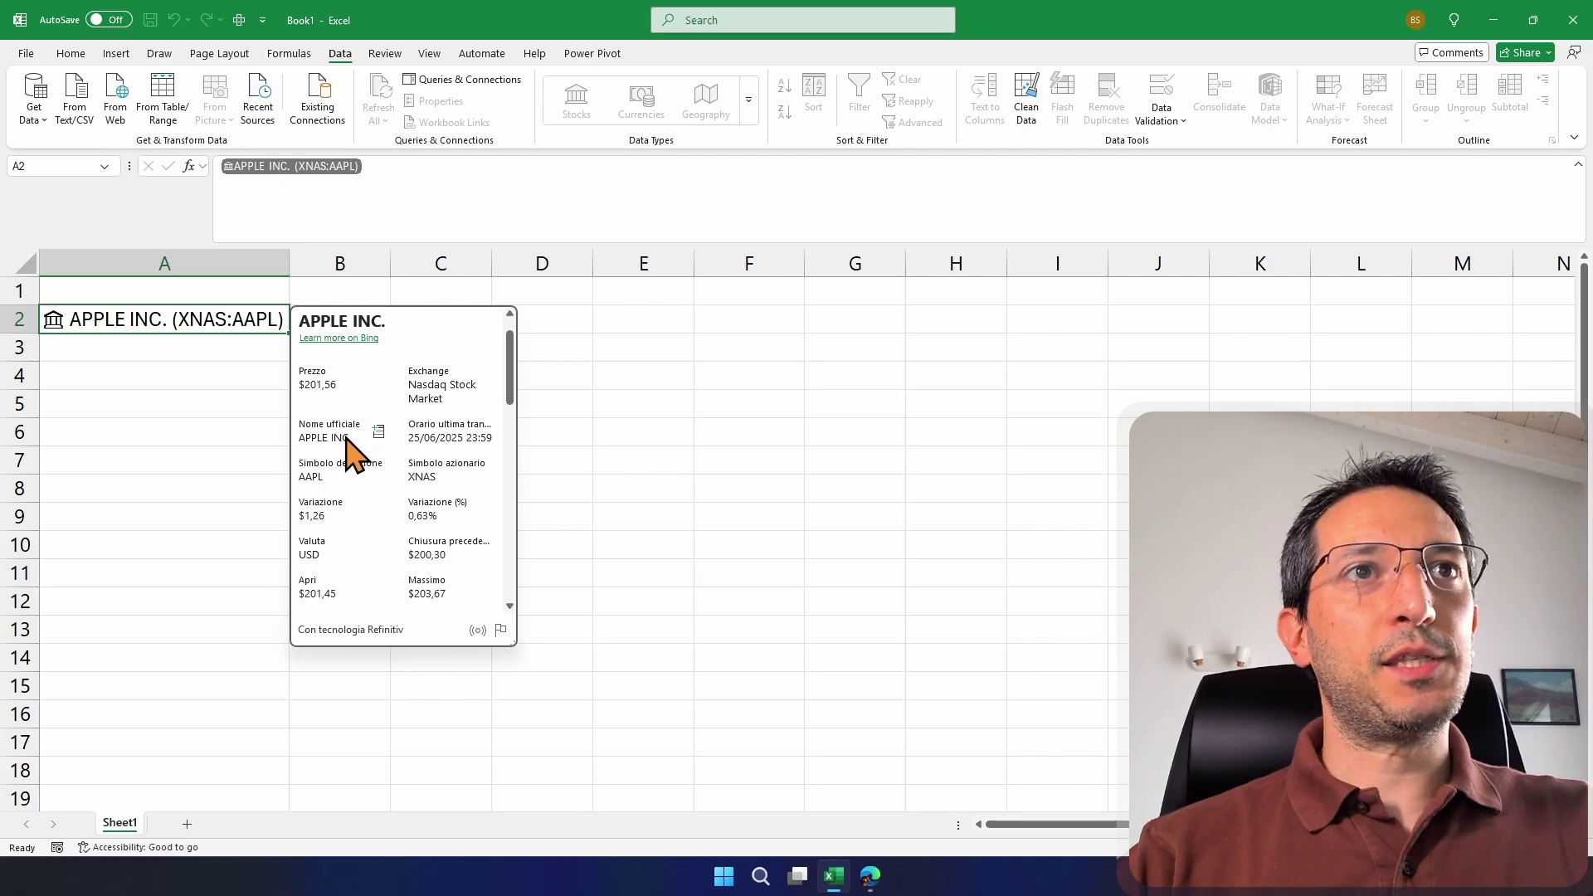
scroll(332, 486, down, 1)
scroll(390, 485, down, 1)
scroll(446, 482, down, 2)
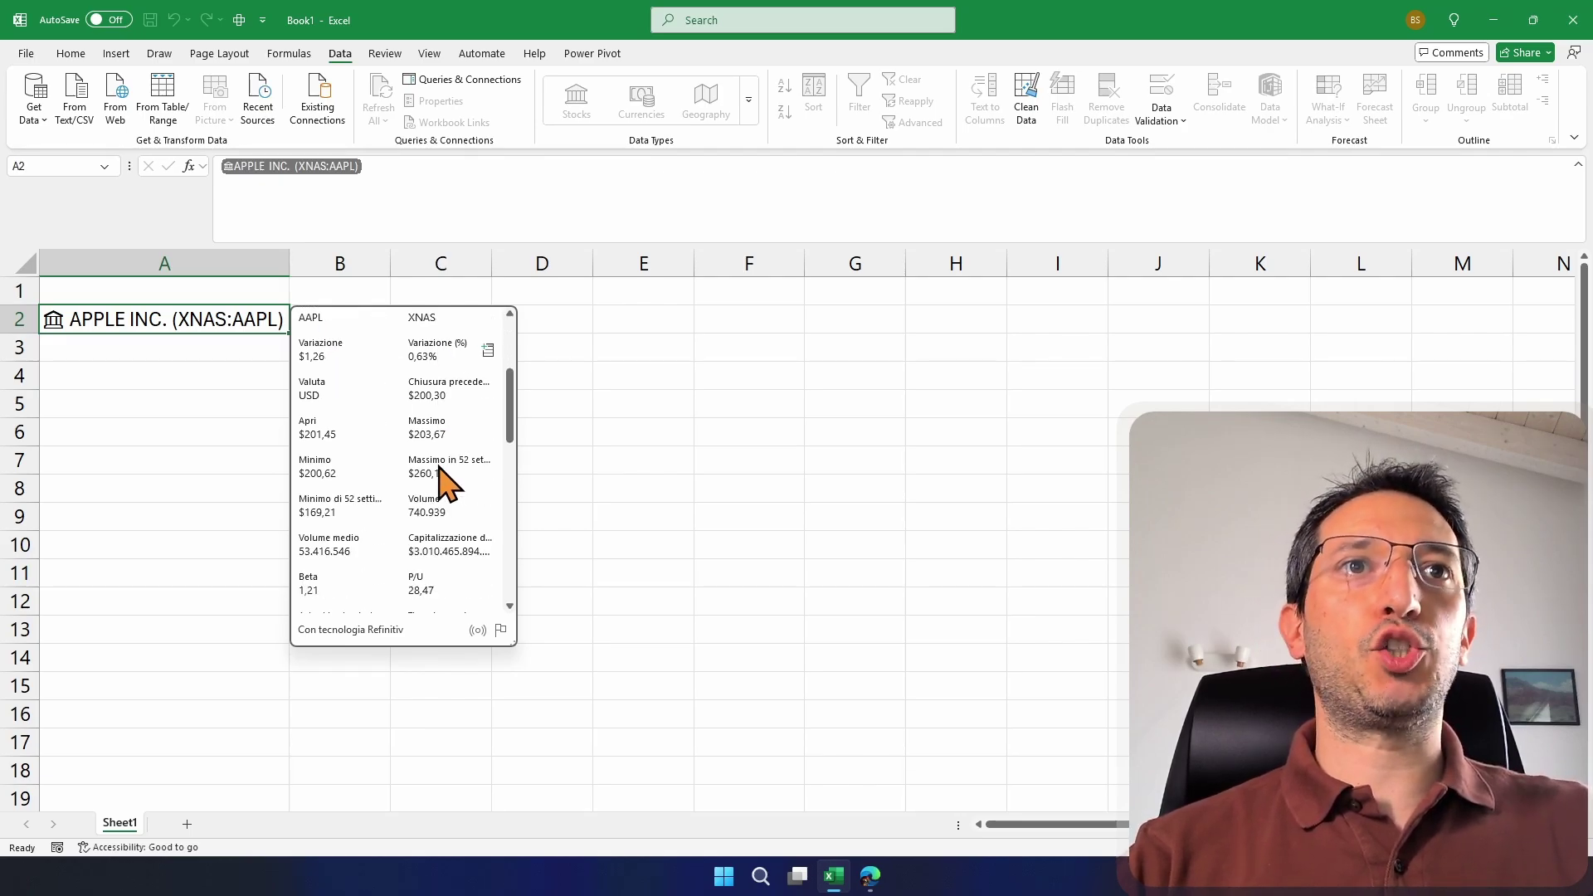
scroll(446, 483, down, 1)
scroll(446, 481, down, 1)
scroll(446, 481, down, 1)
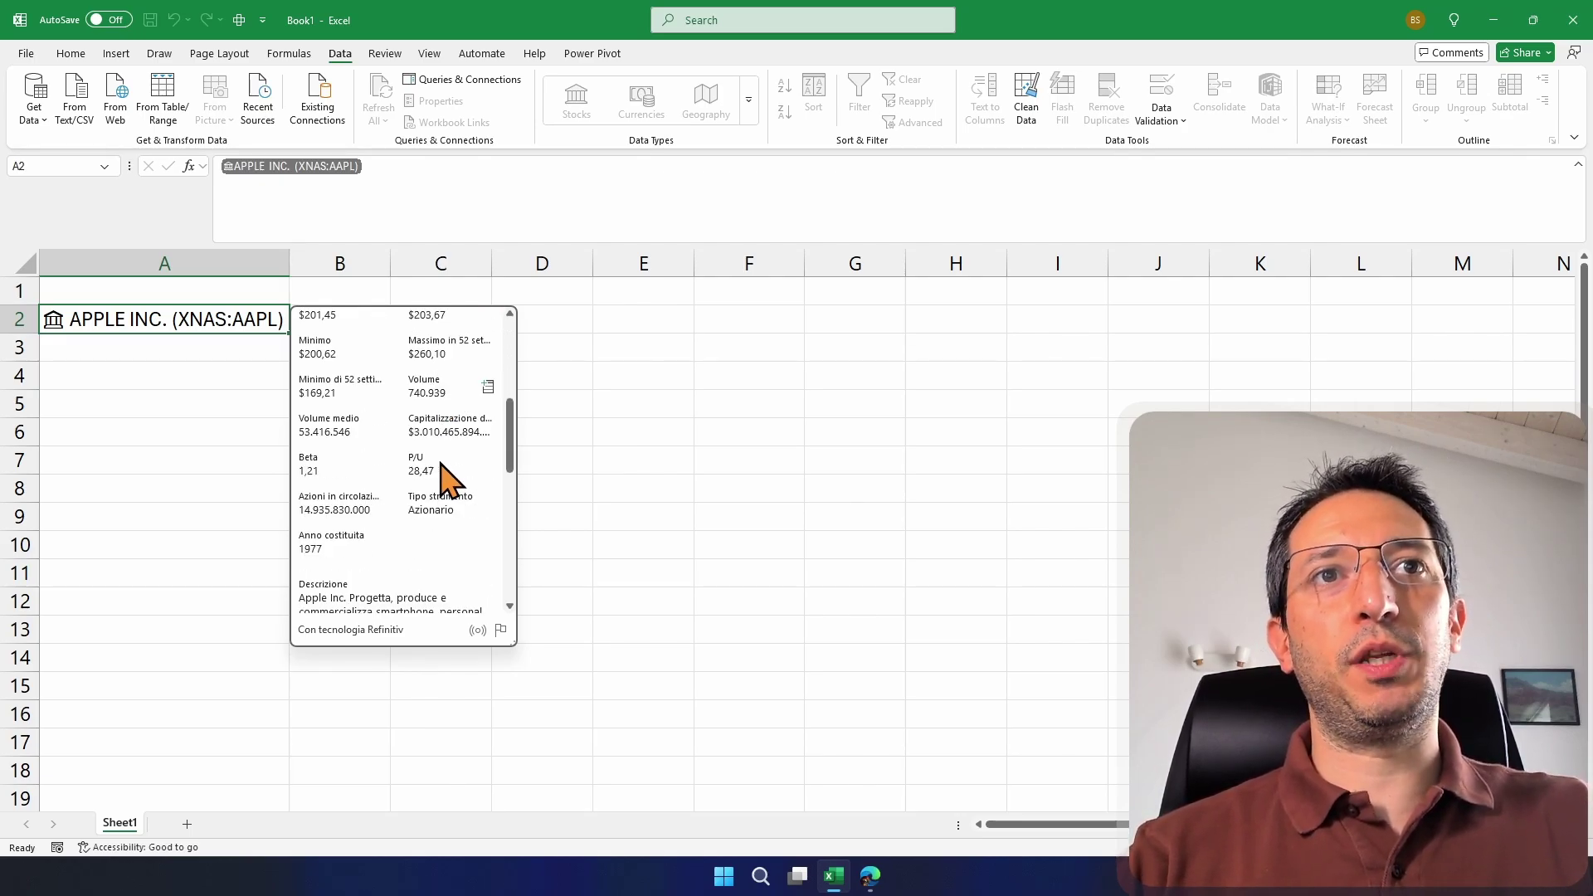
scroll(448, 480, down, 3)
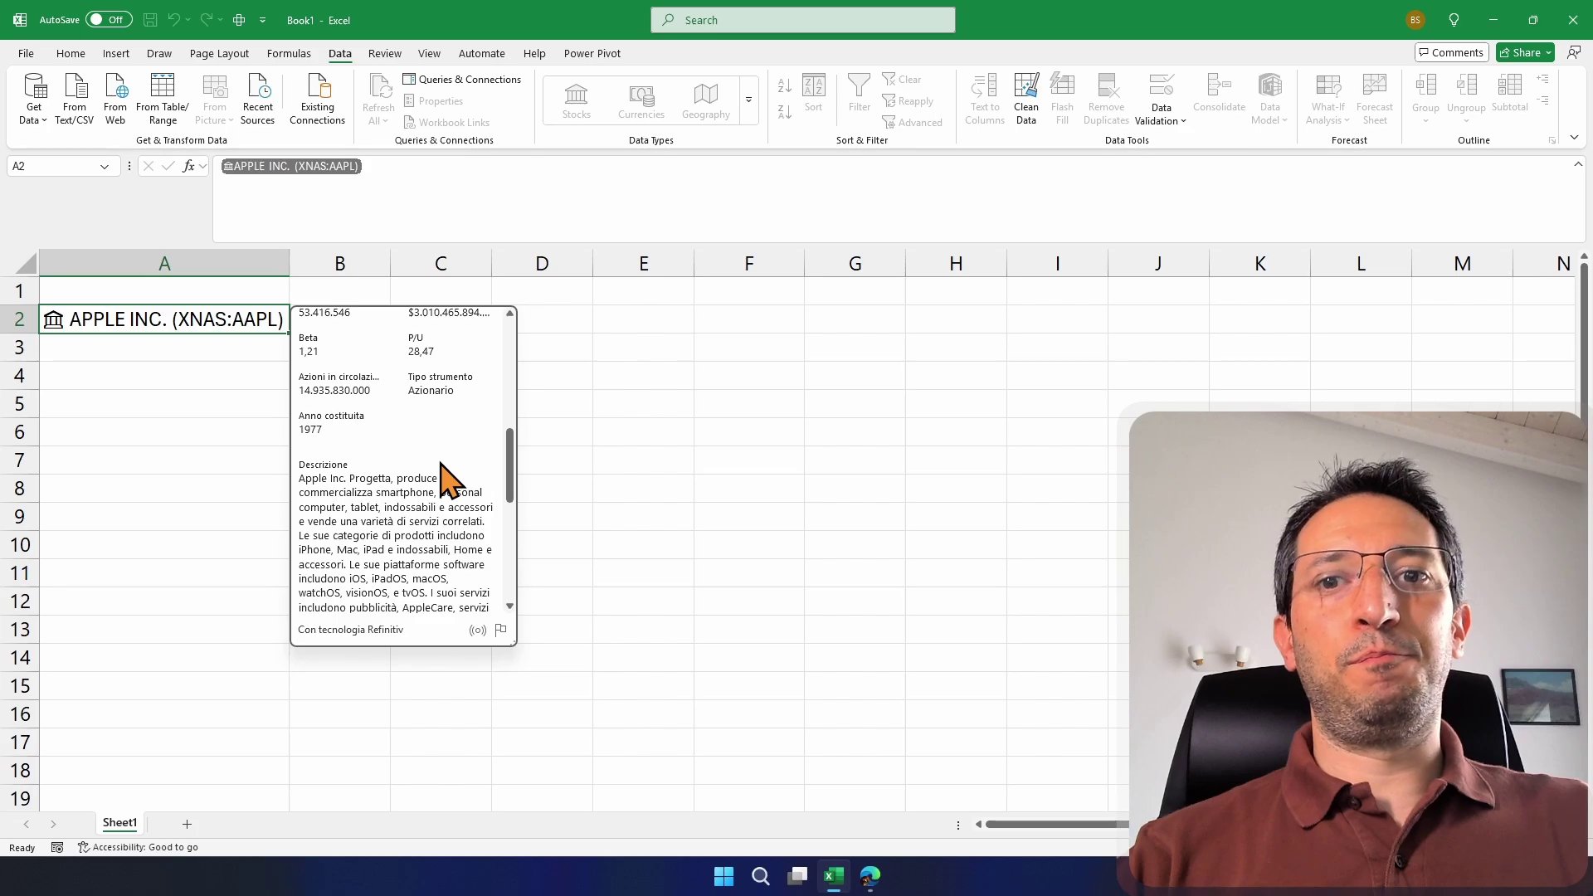
scroll(445, 481, up, 1)
scroll(446, 481, up, 1)
scroll(445, 482, up, 1)
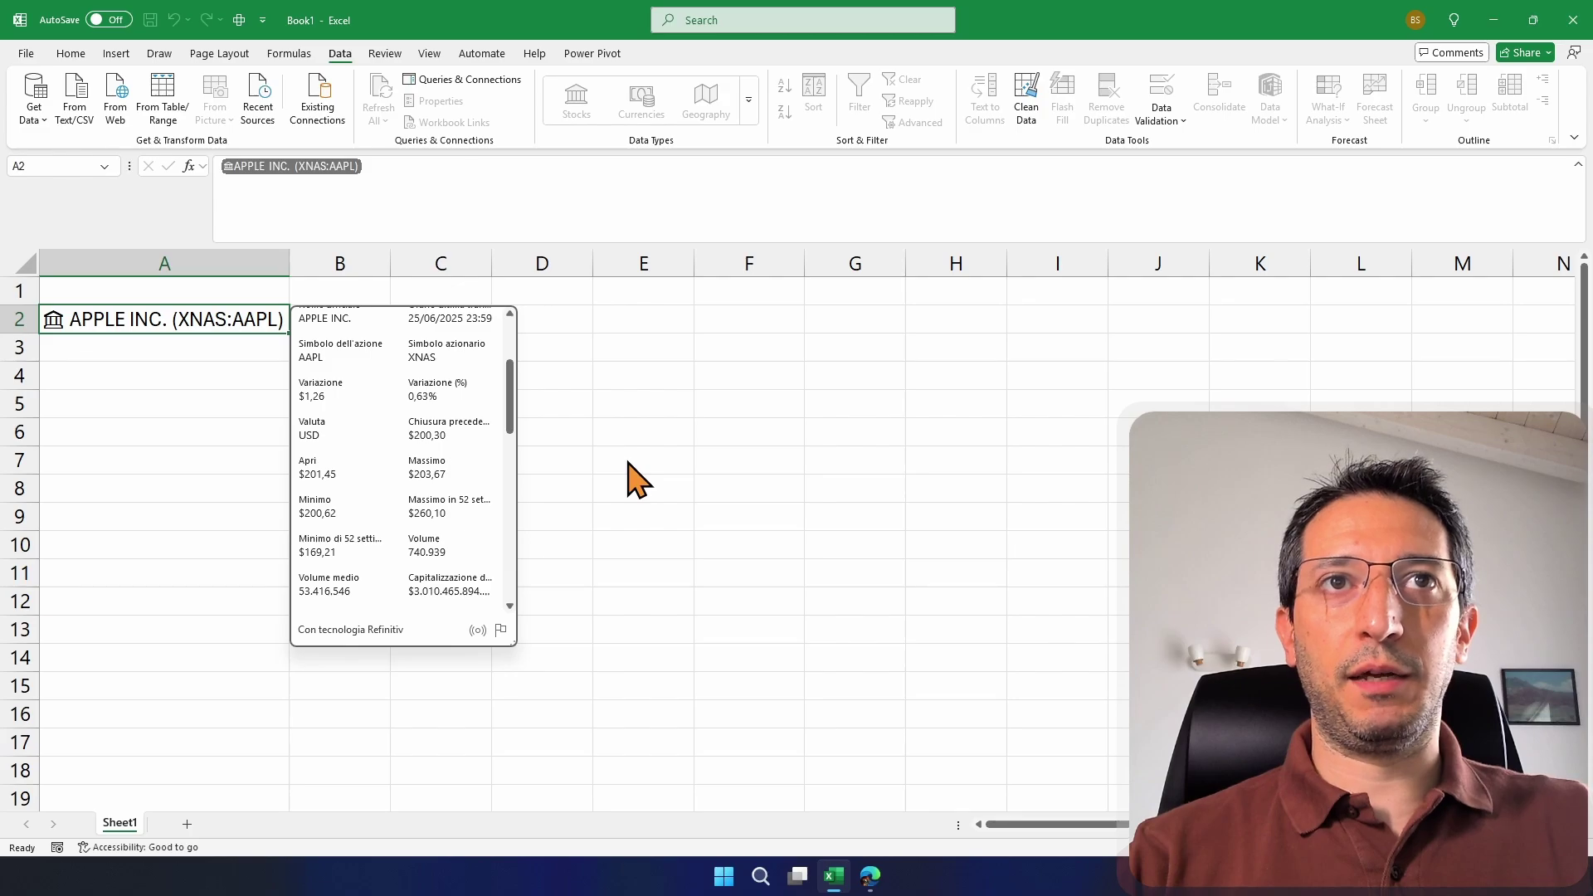
key(Escape)
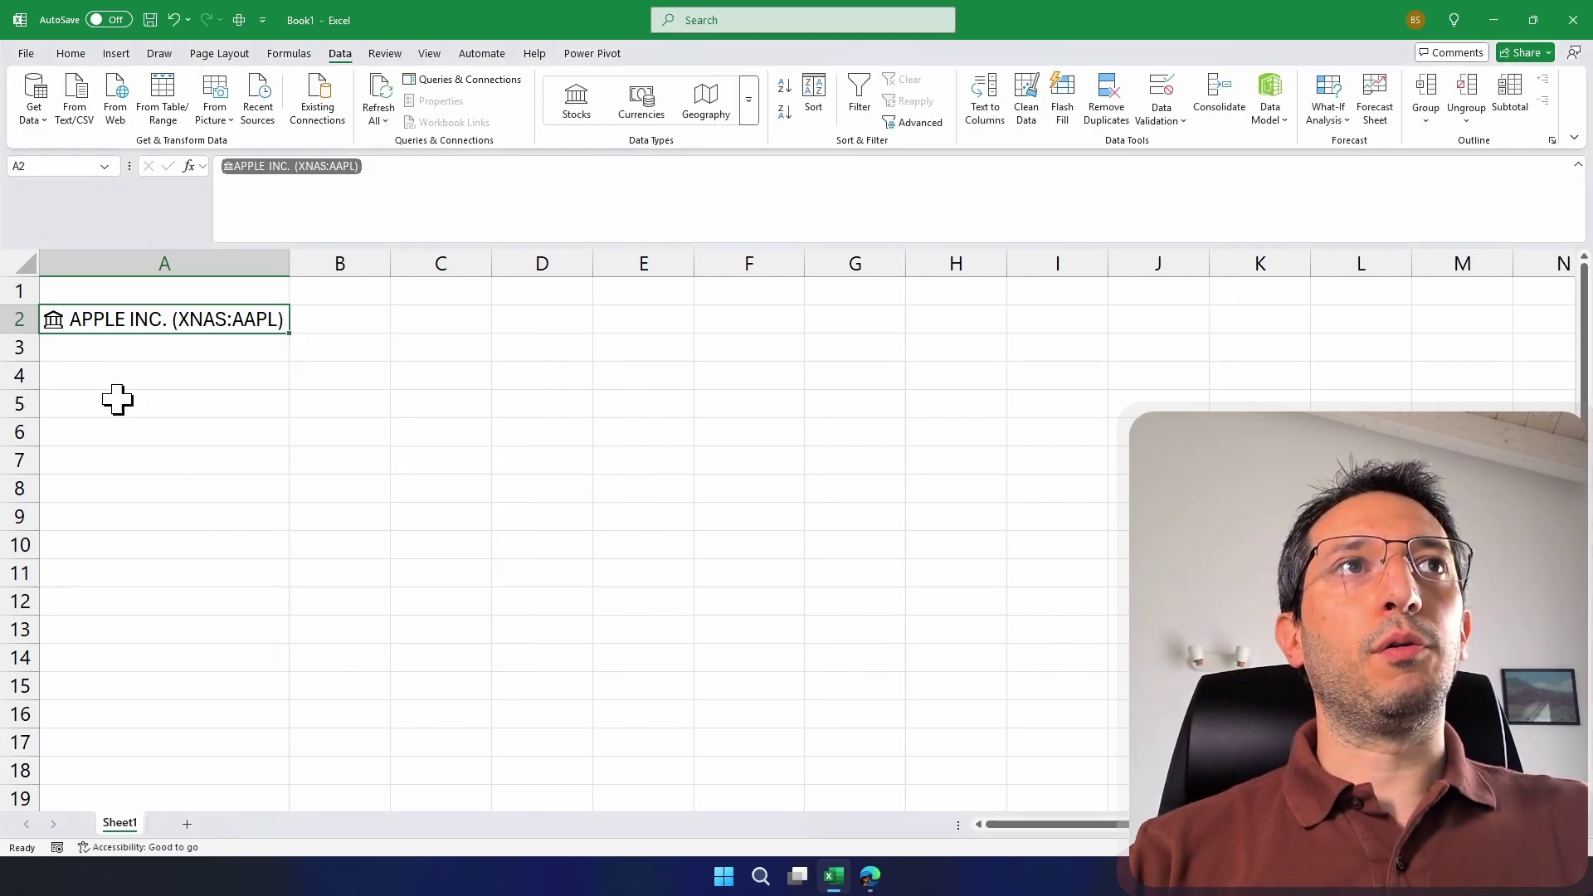
Insert Apple's market capitalization into B2 and autofit column B.
click(53, 324)
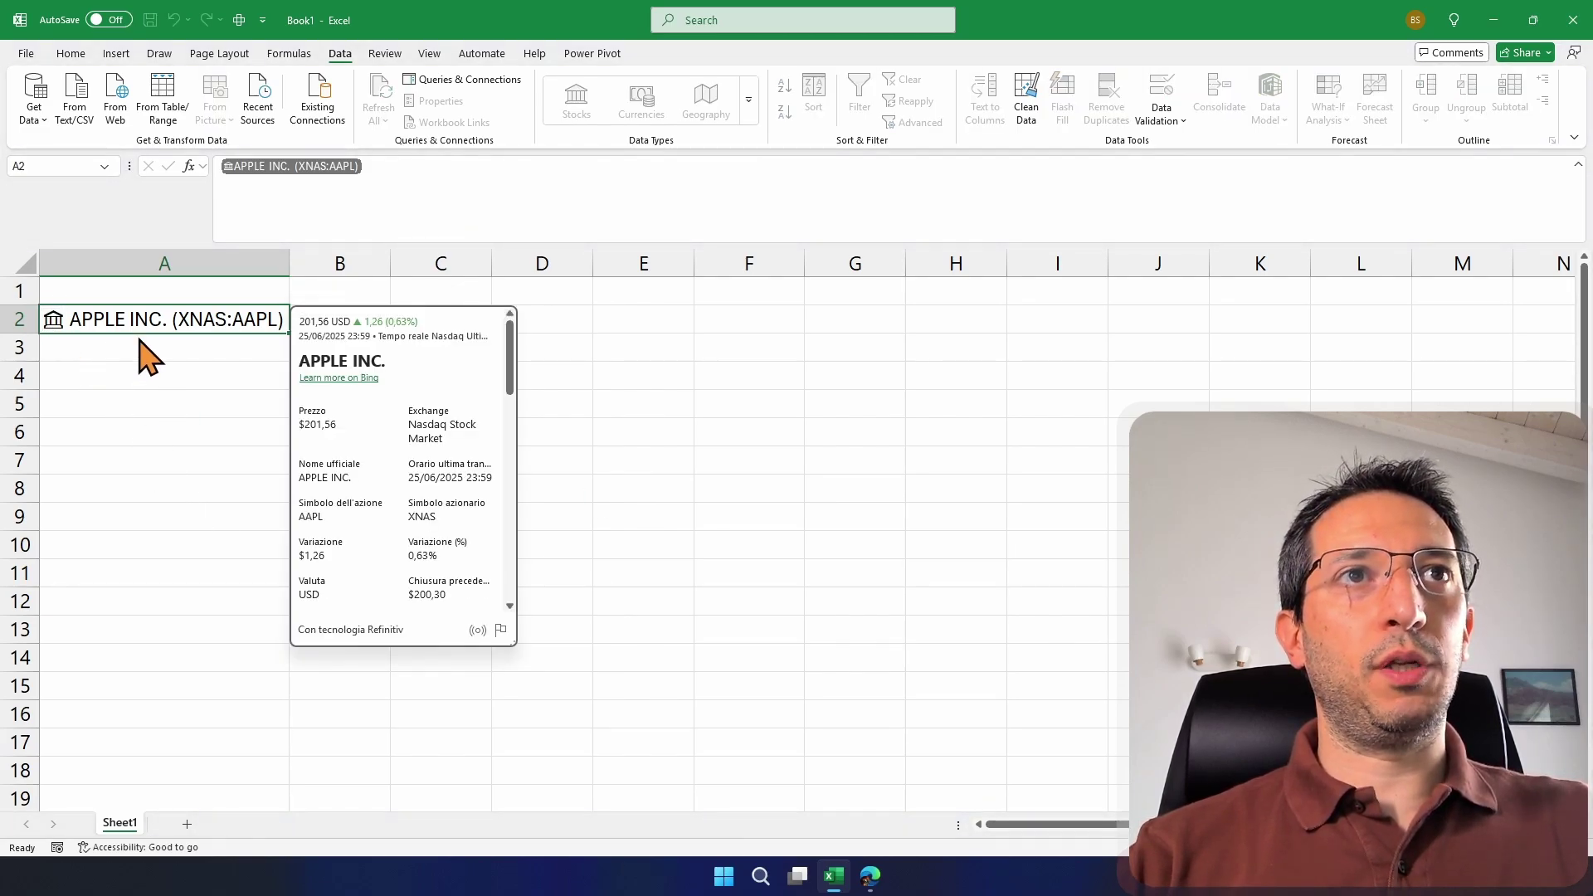
key(Escape)
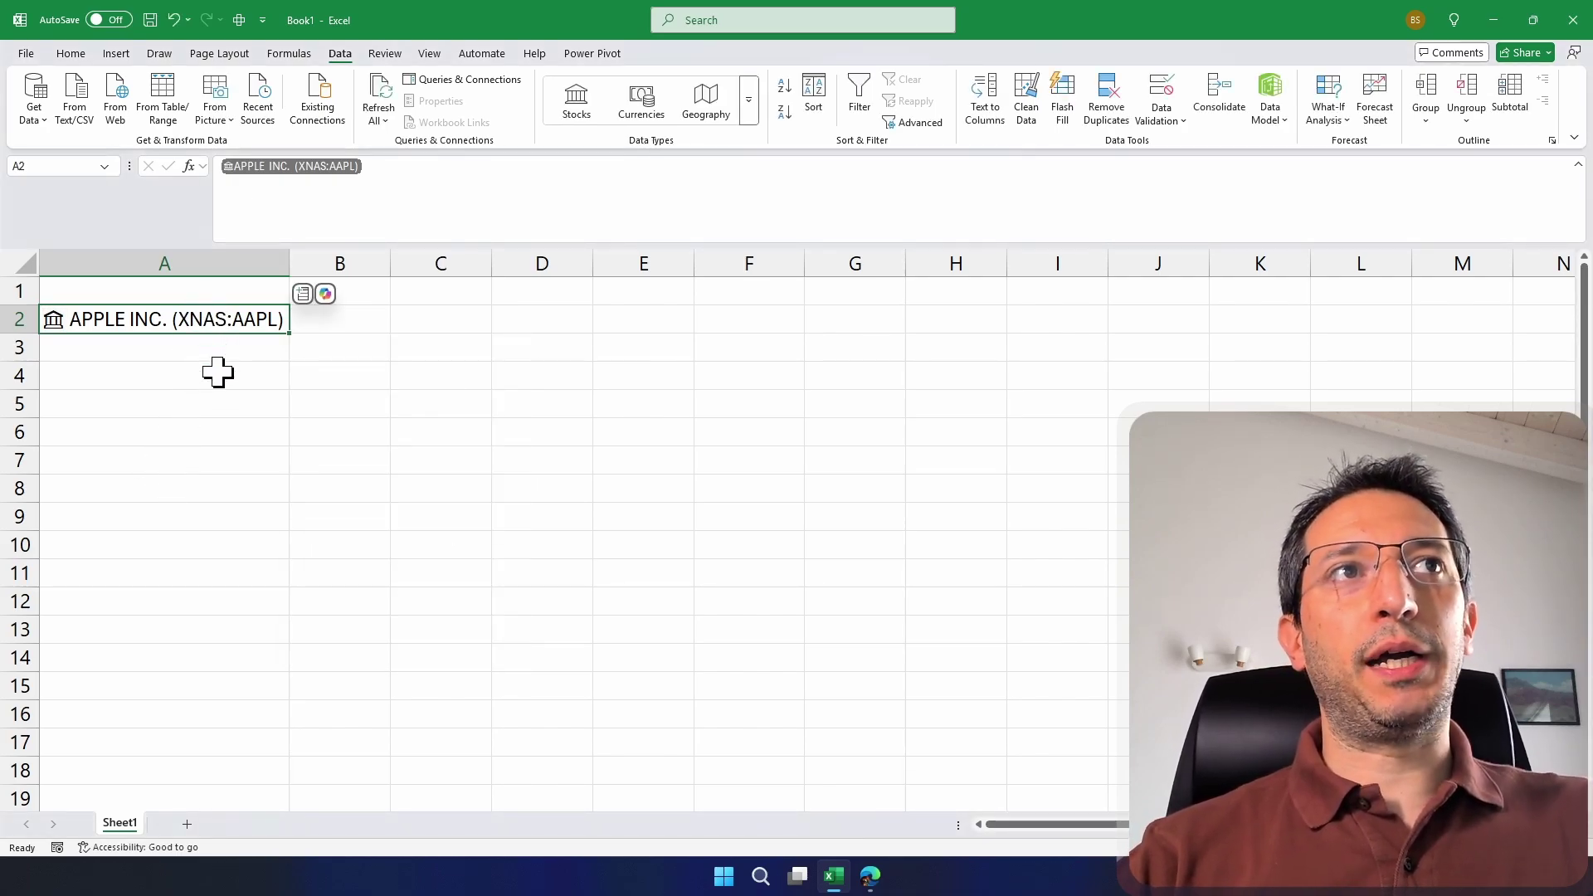
click(302, 295)
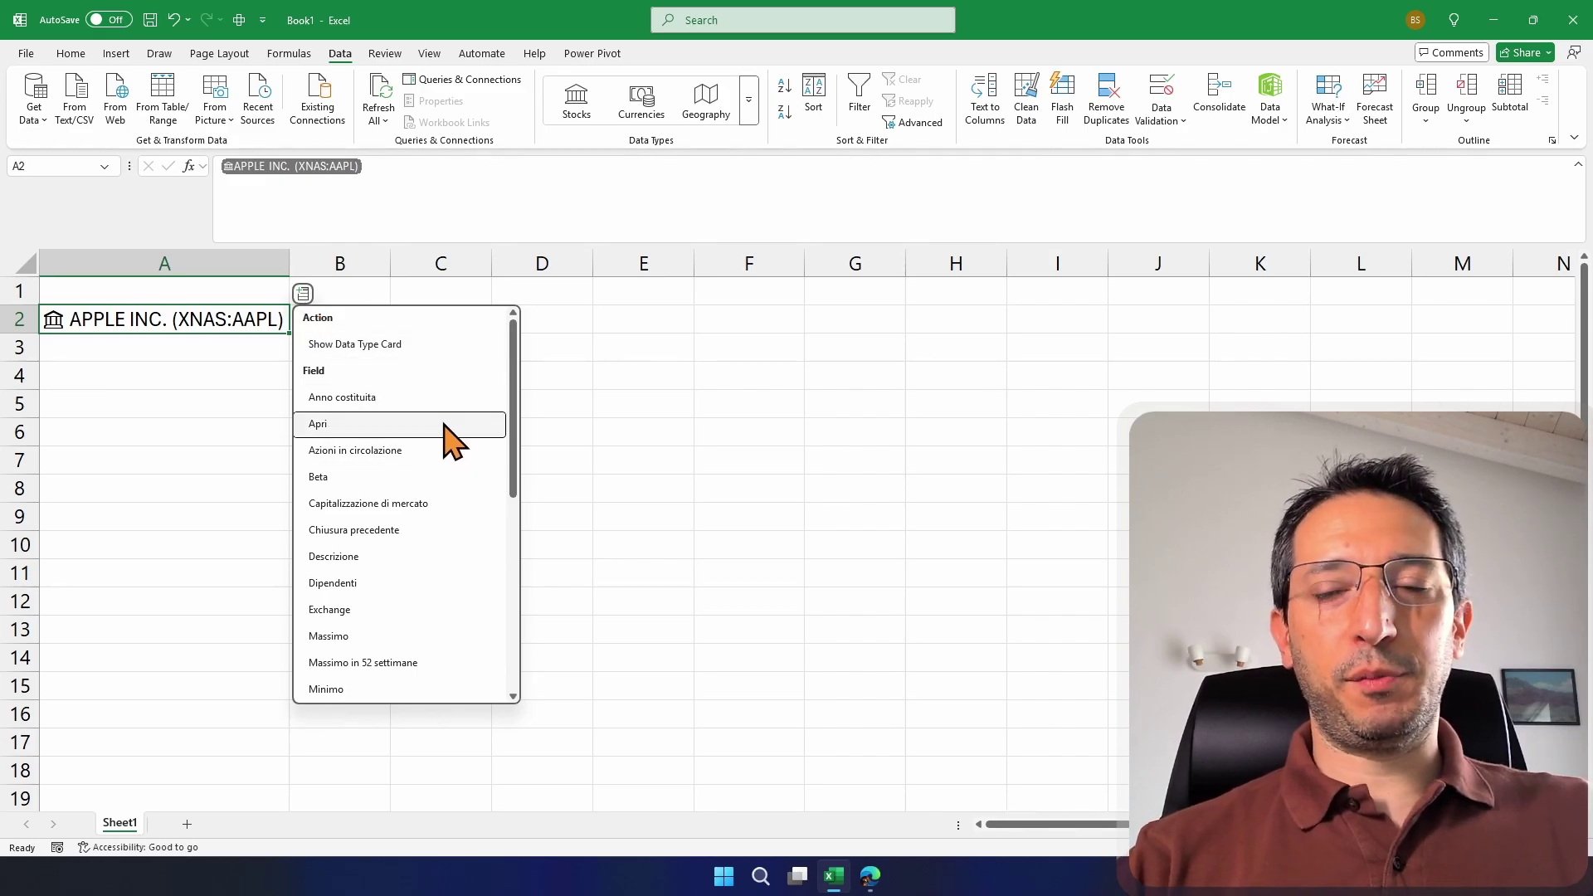
mouse_move(512, 437)
mouse_down()
mouse_move(509, 672)
mouse_move(526, 417)
mouse_up()
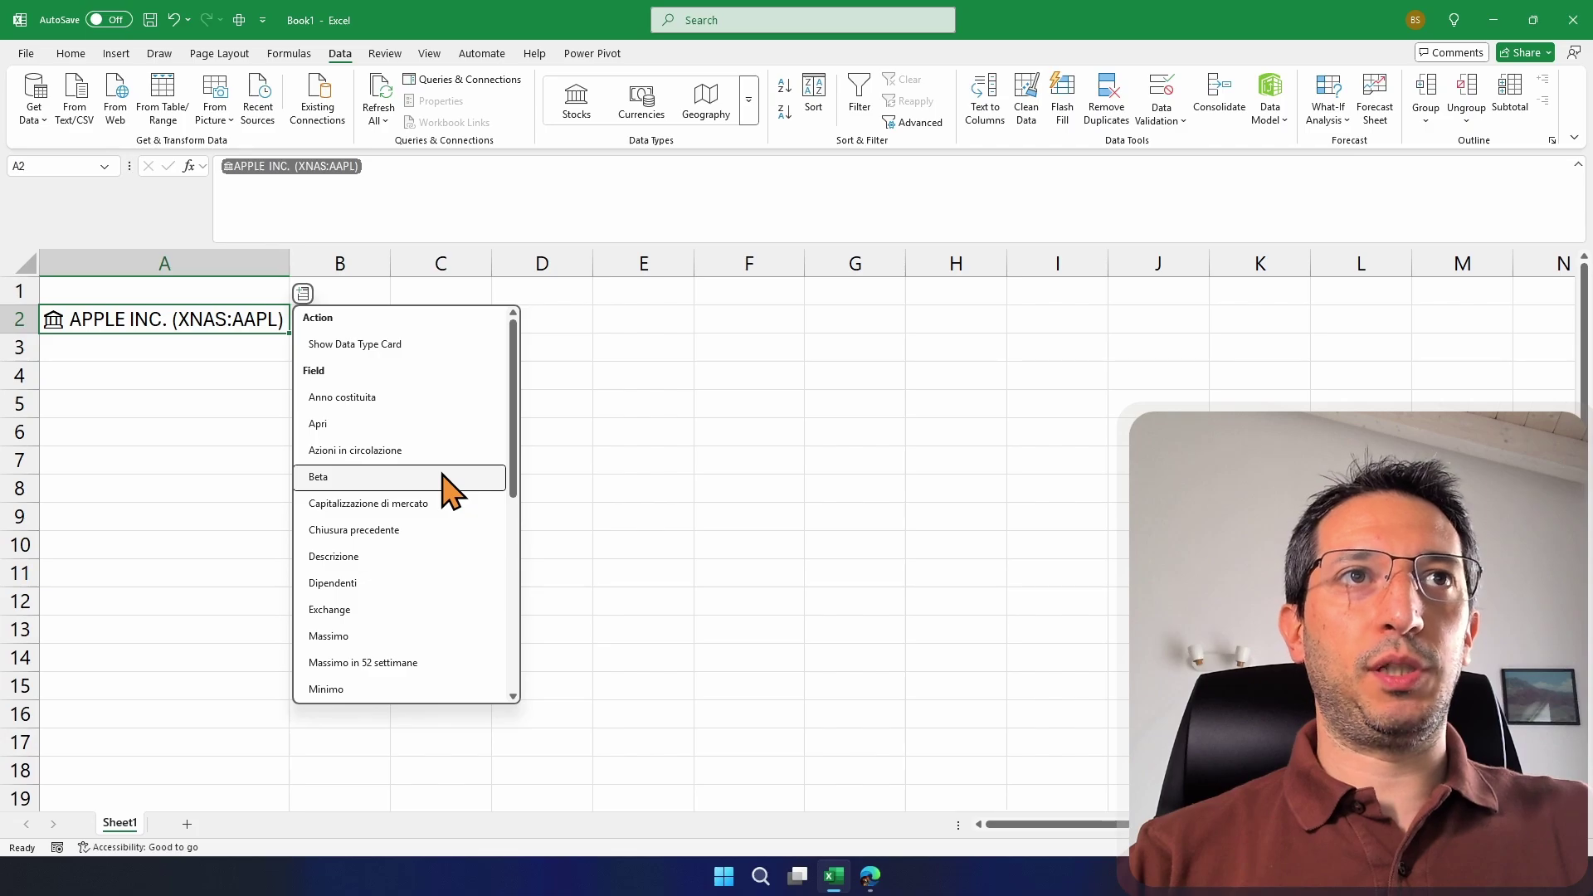
click(410, 504)
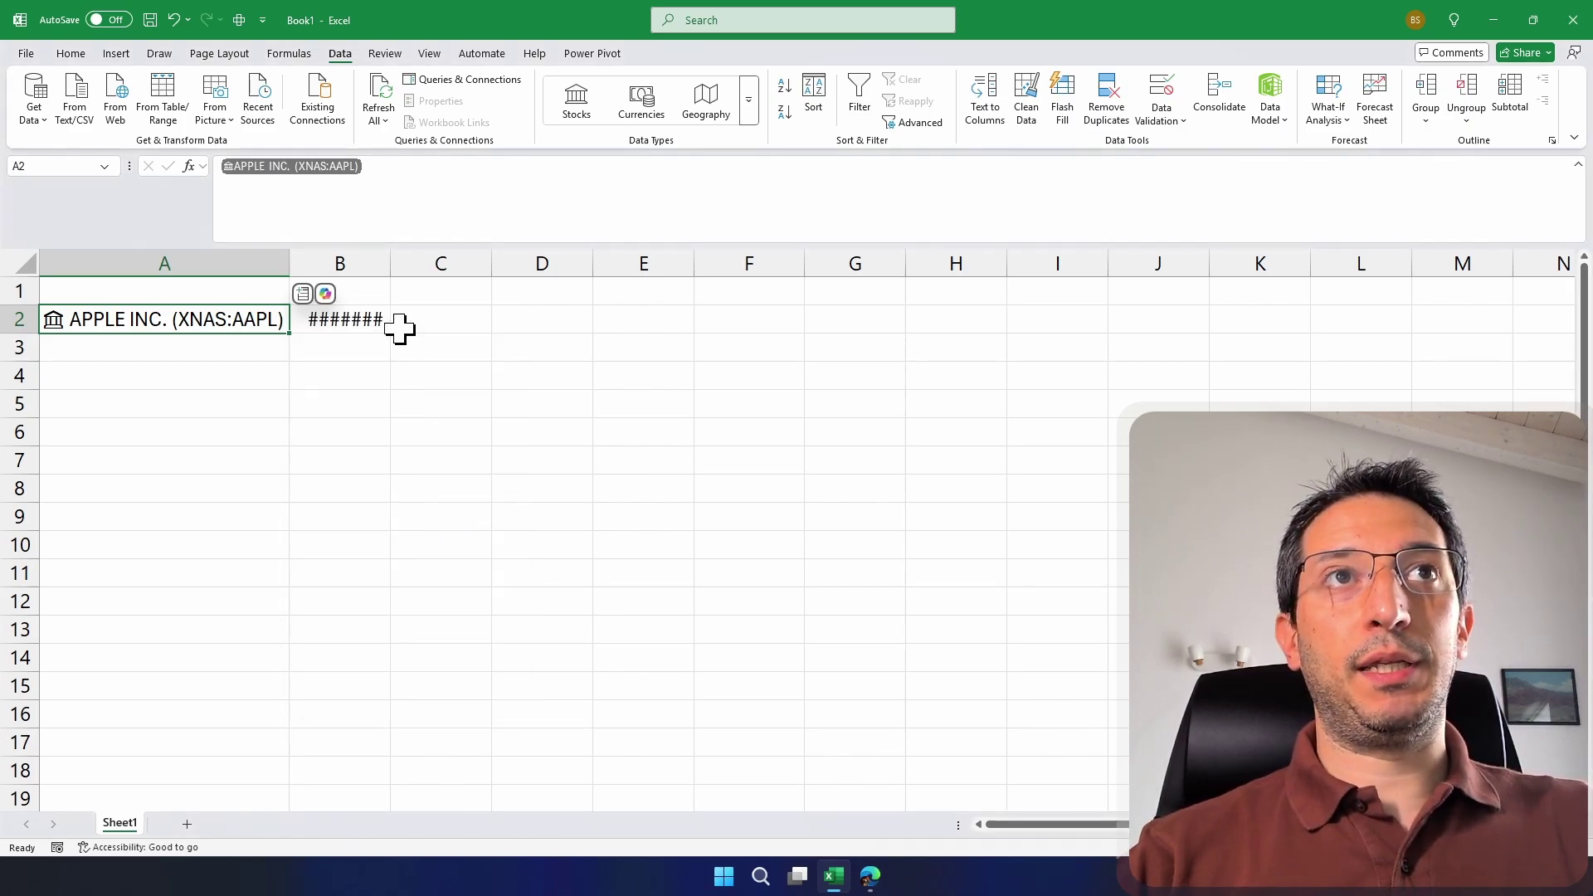
double_click(391, 262)
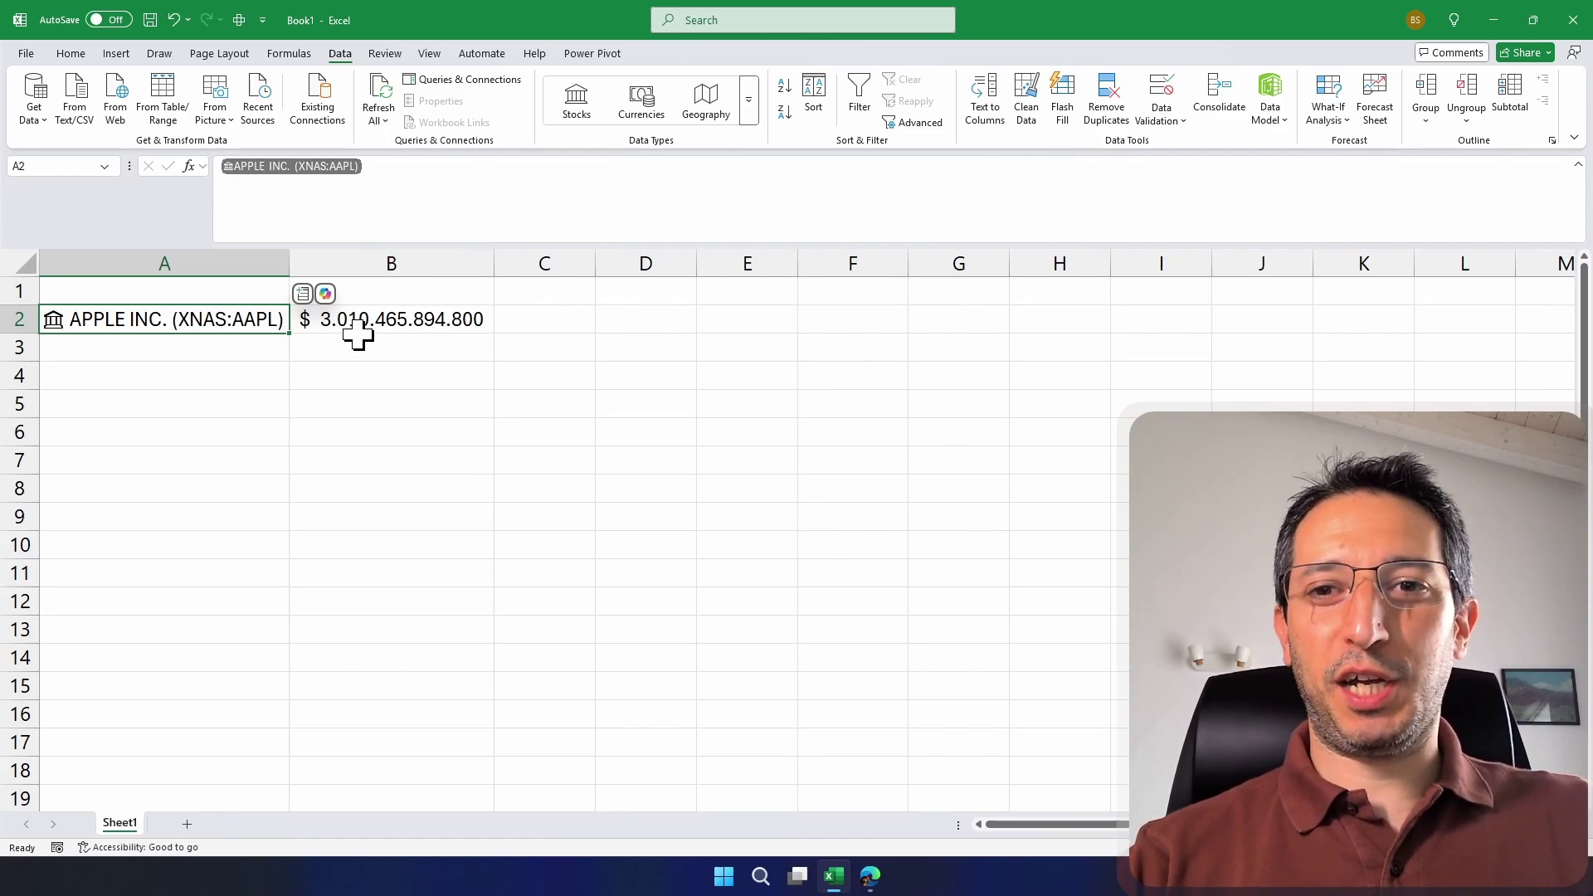
Add Apple's previous close and 52-week high fields beside the stock.
click(303, 294)
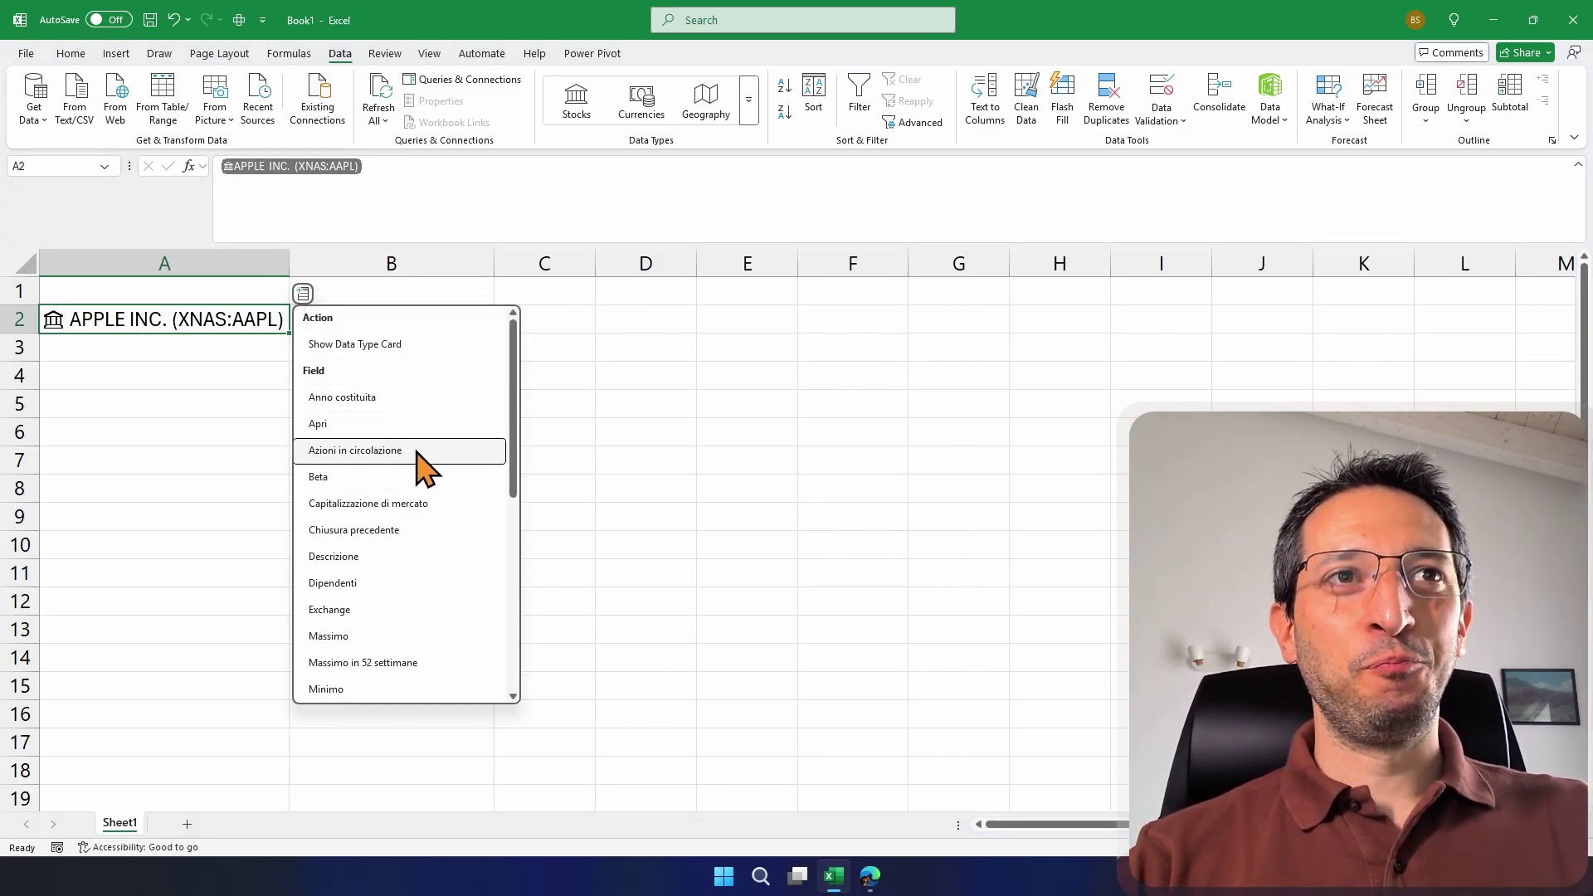
click(386, 537)
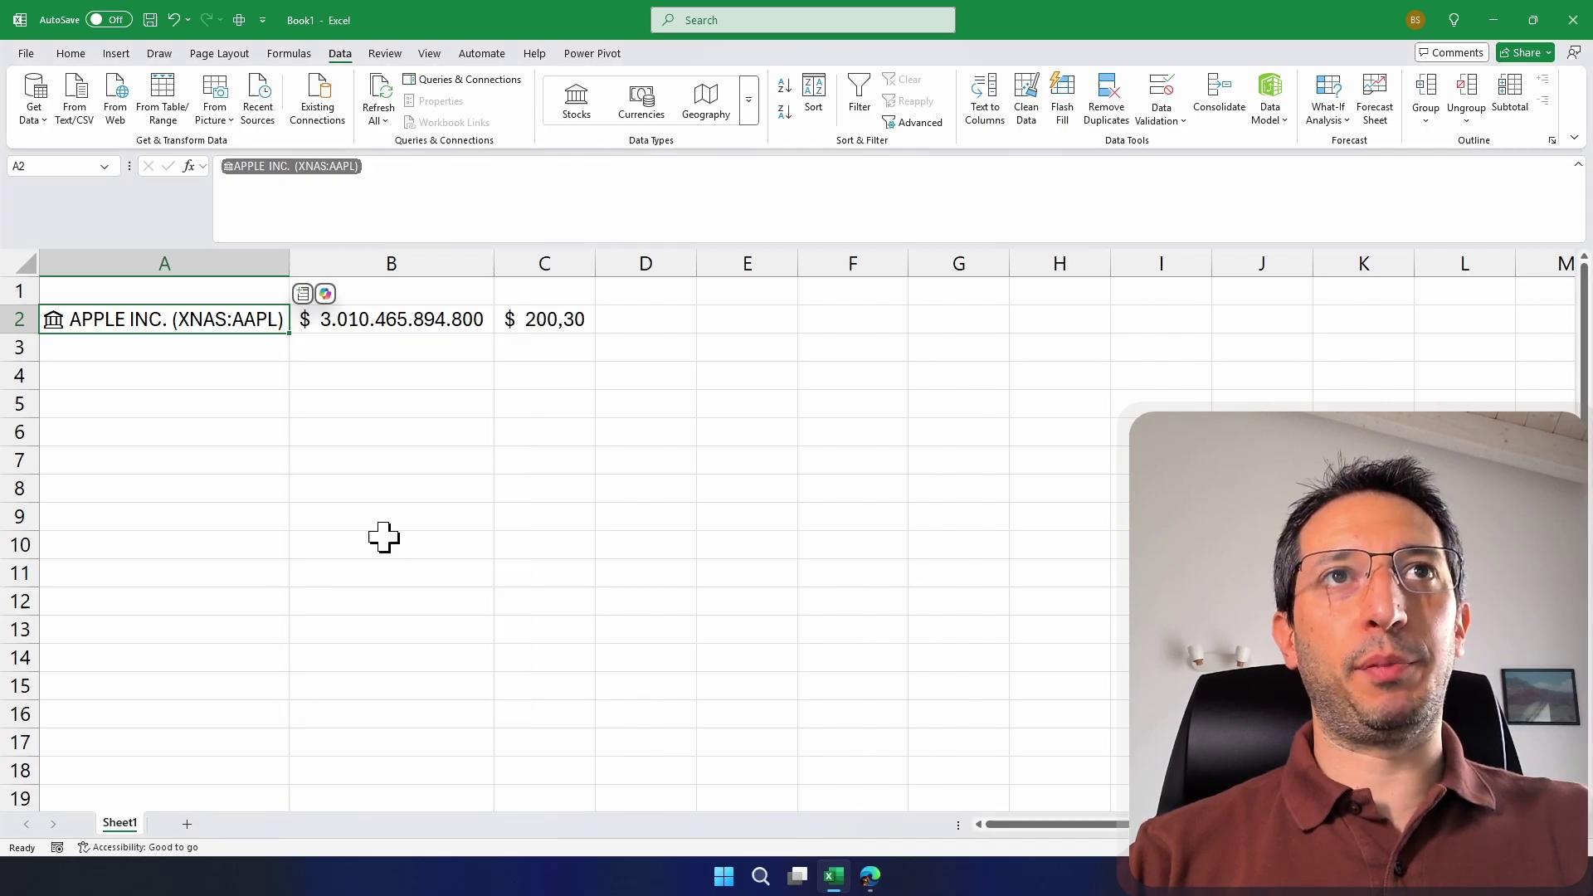
click(302, 294)
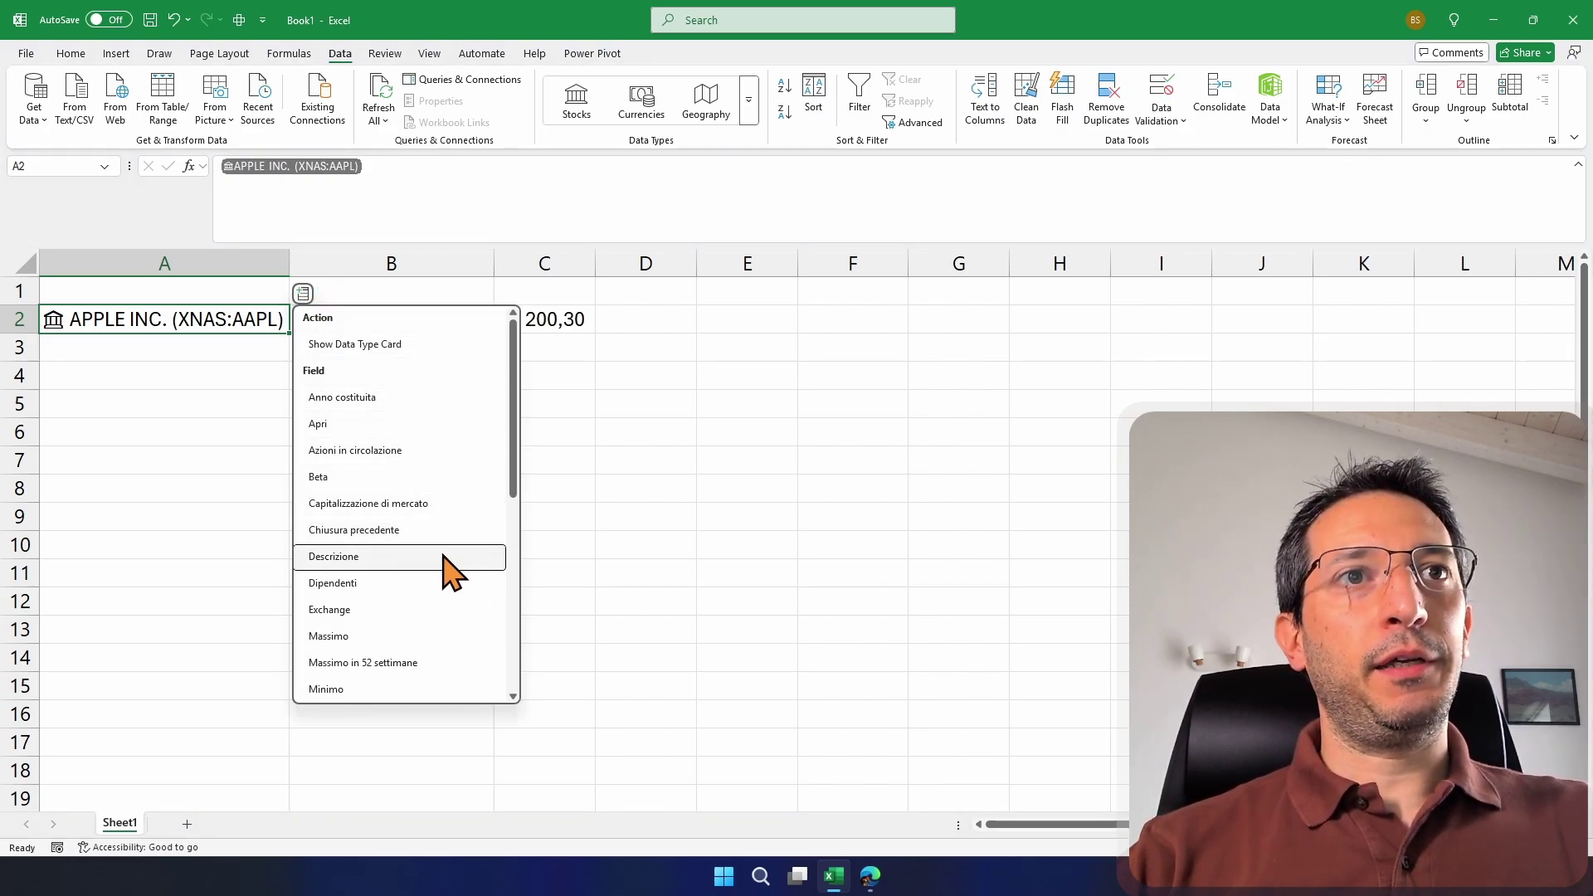
scroll(448, 571, down, 1)
scroll(448, 571, down, 1)
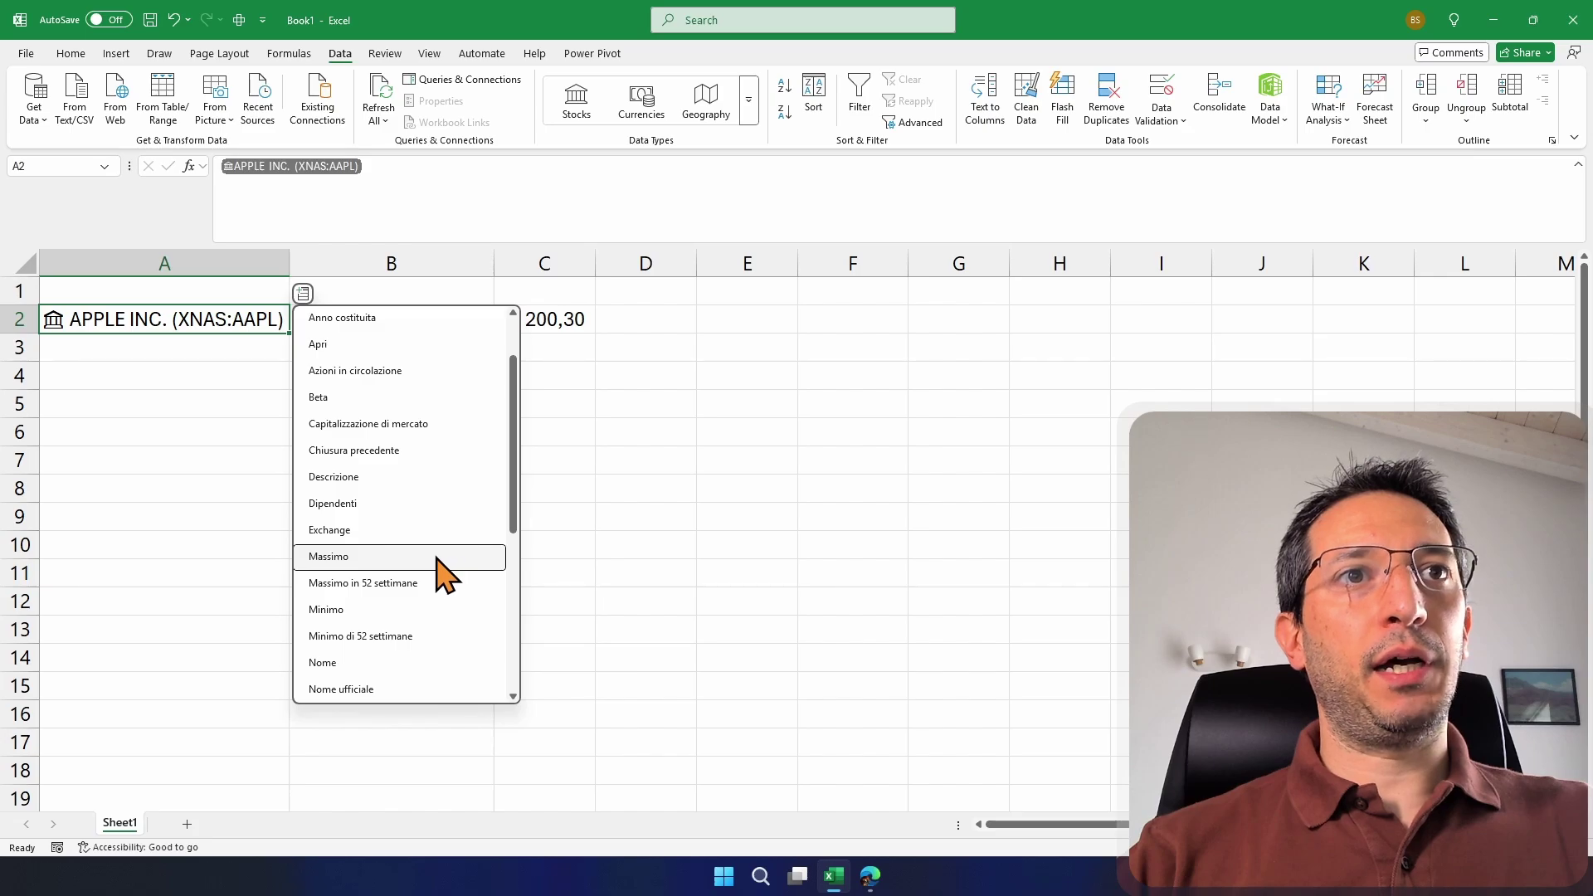
click(395, 584)
Add Apple's 52-week low and official company name fields.
click(302, 293)
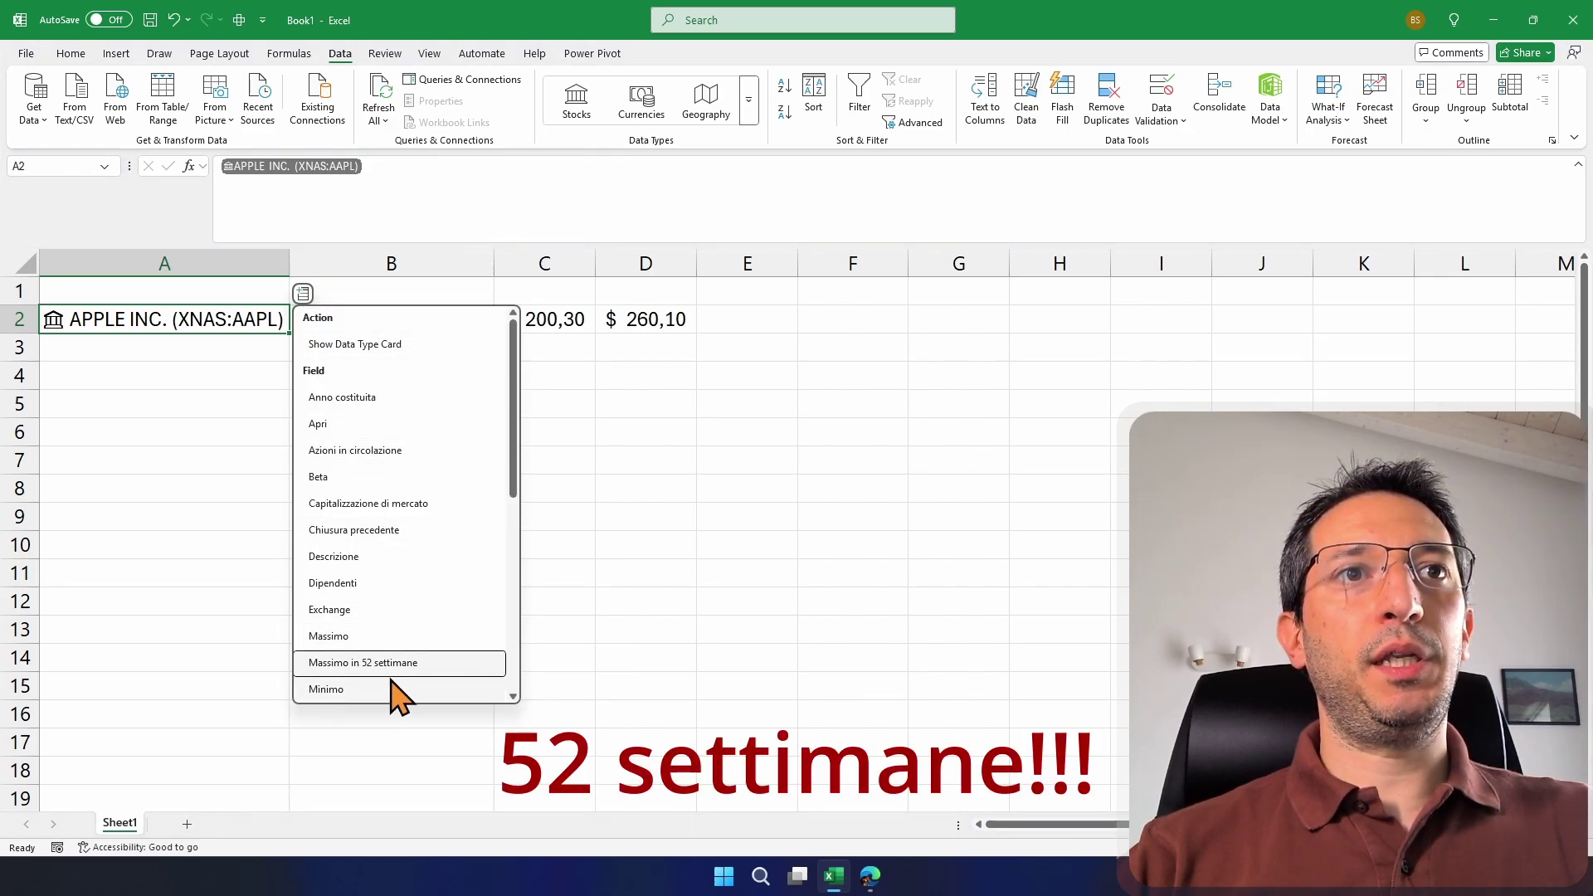
scroll(373, 676, down, 1)
click(368, 638)
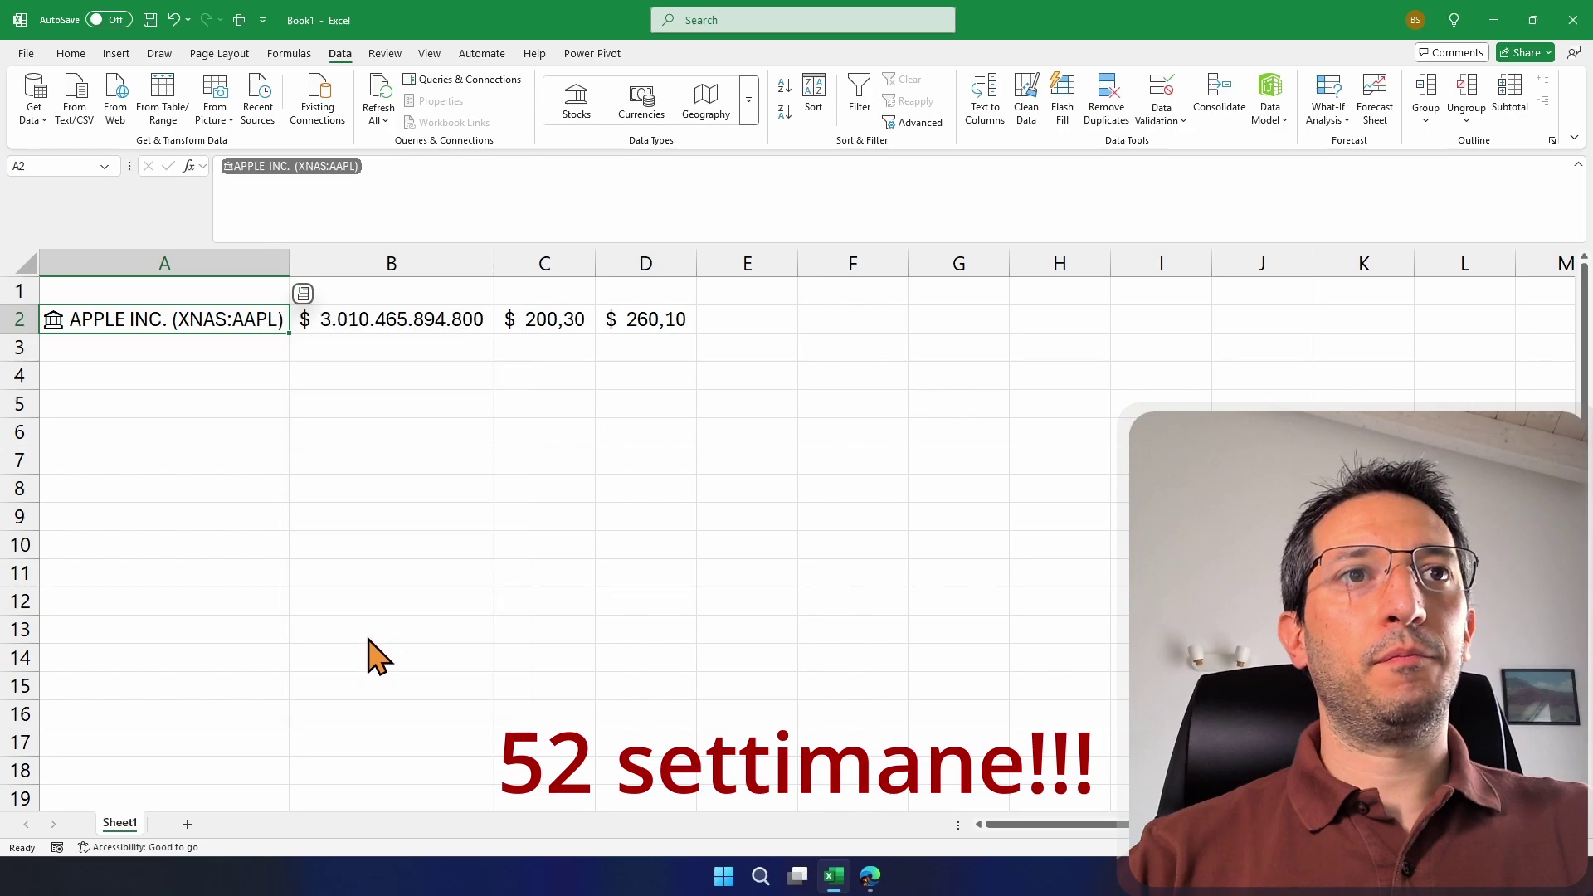
click(302, 294)
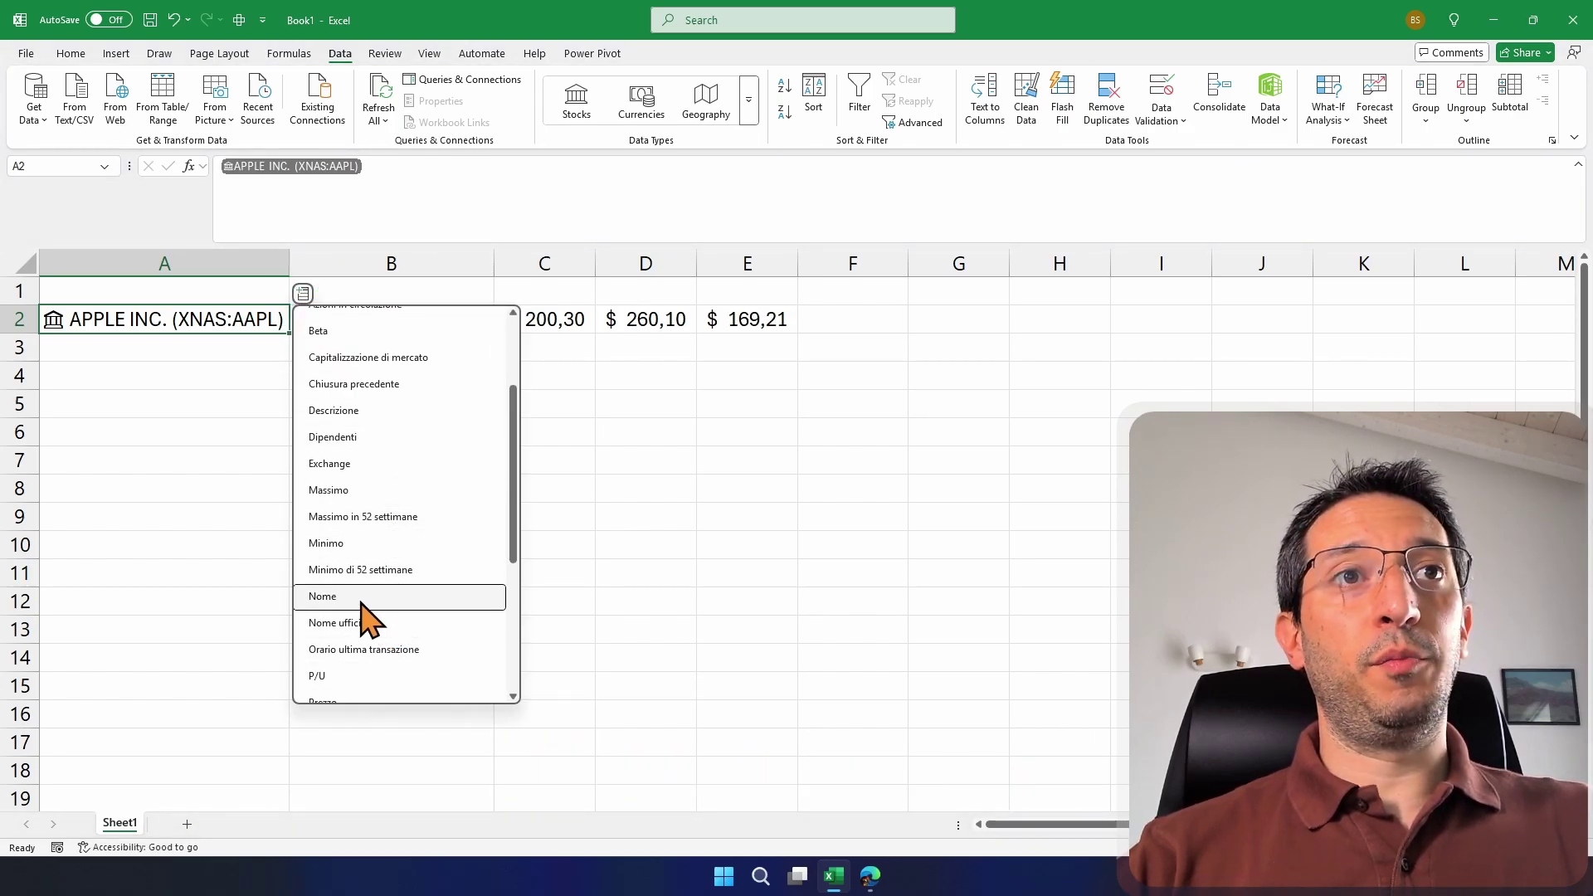
click(375, 629)
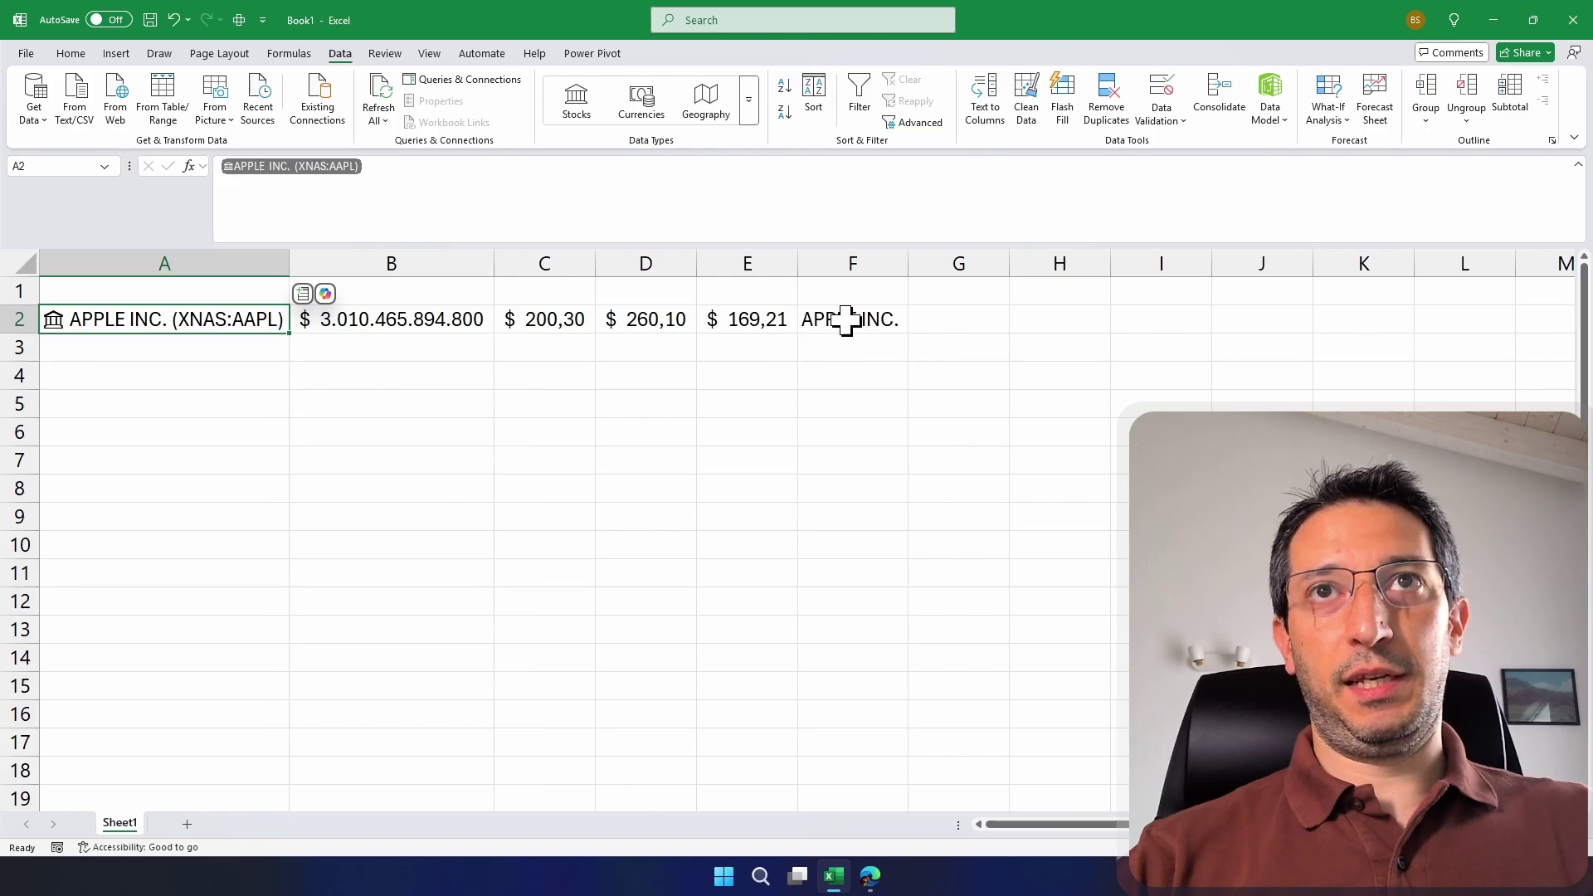
Clear the inserted stock values from B2:F2.
click(302, 294)
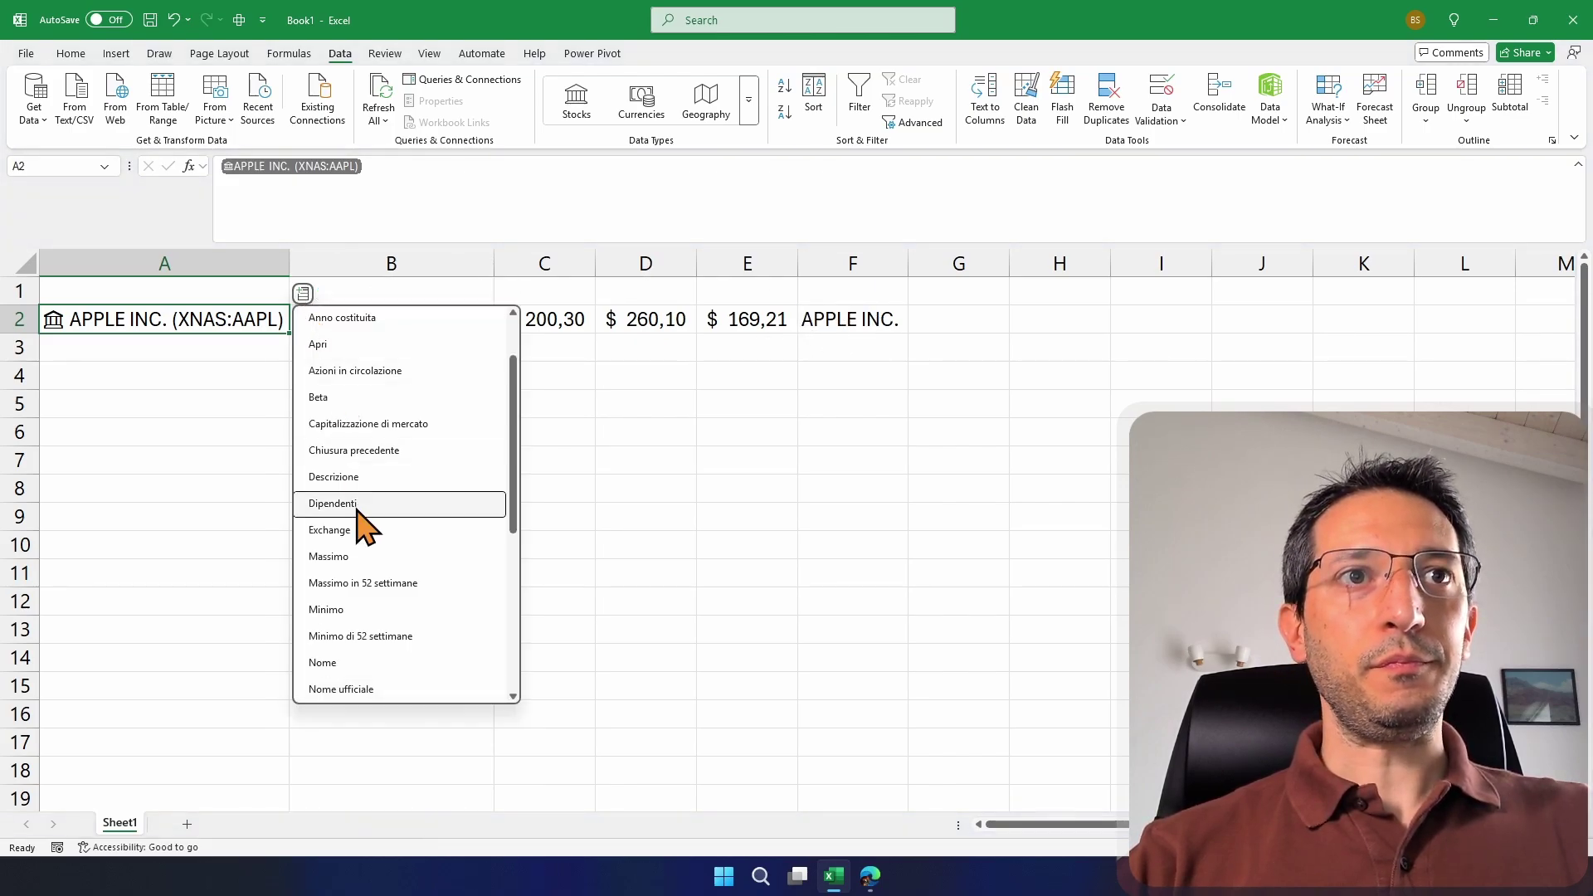
scroll(367, 539, down, 2)
scroll(375, 551, down, 1)
click(747, 404)
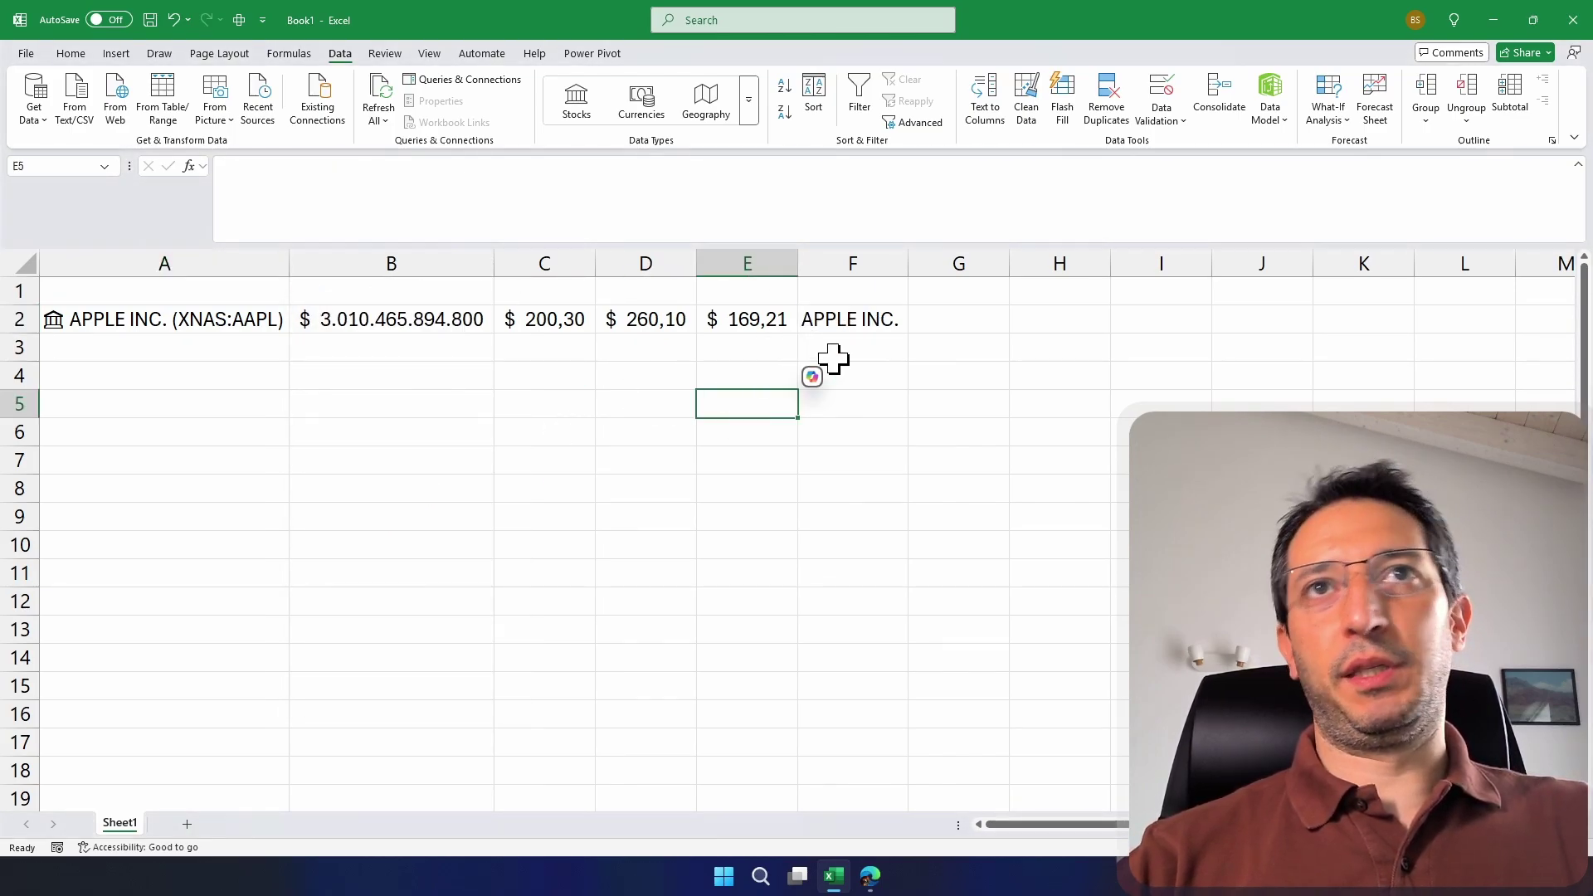
drag(880, 319, 316, 328)
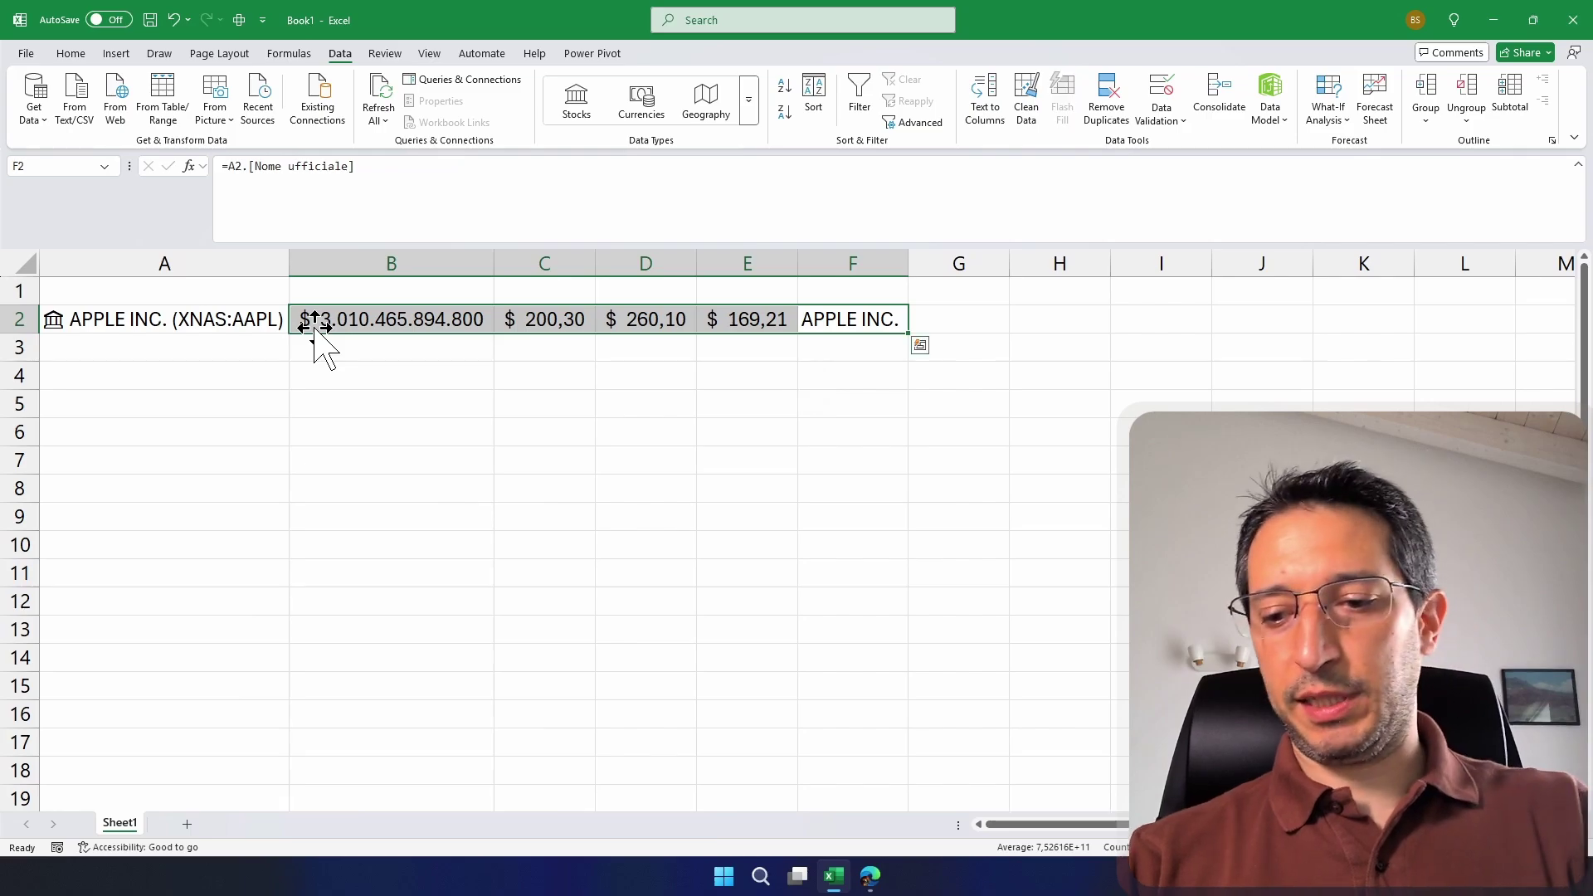
key(Delete)
click(233, 404)
Insert Apple's current price (Prezzo) into B2 as =A2.Prezzo.
click(249, 328)
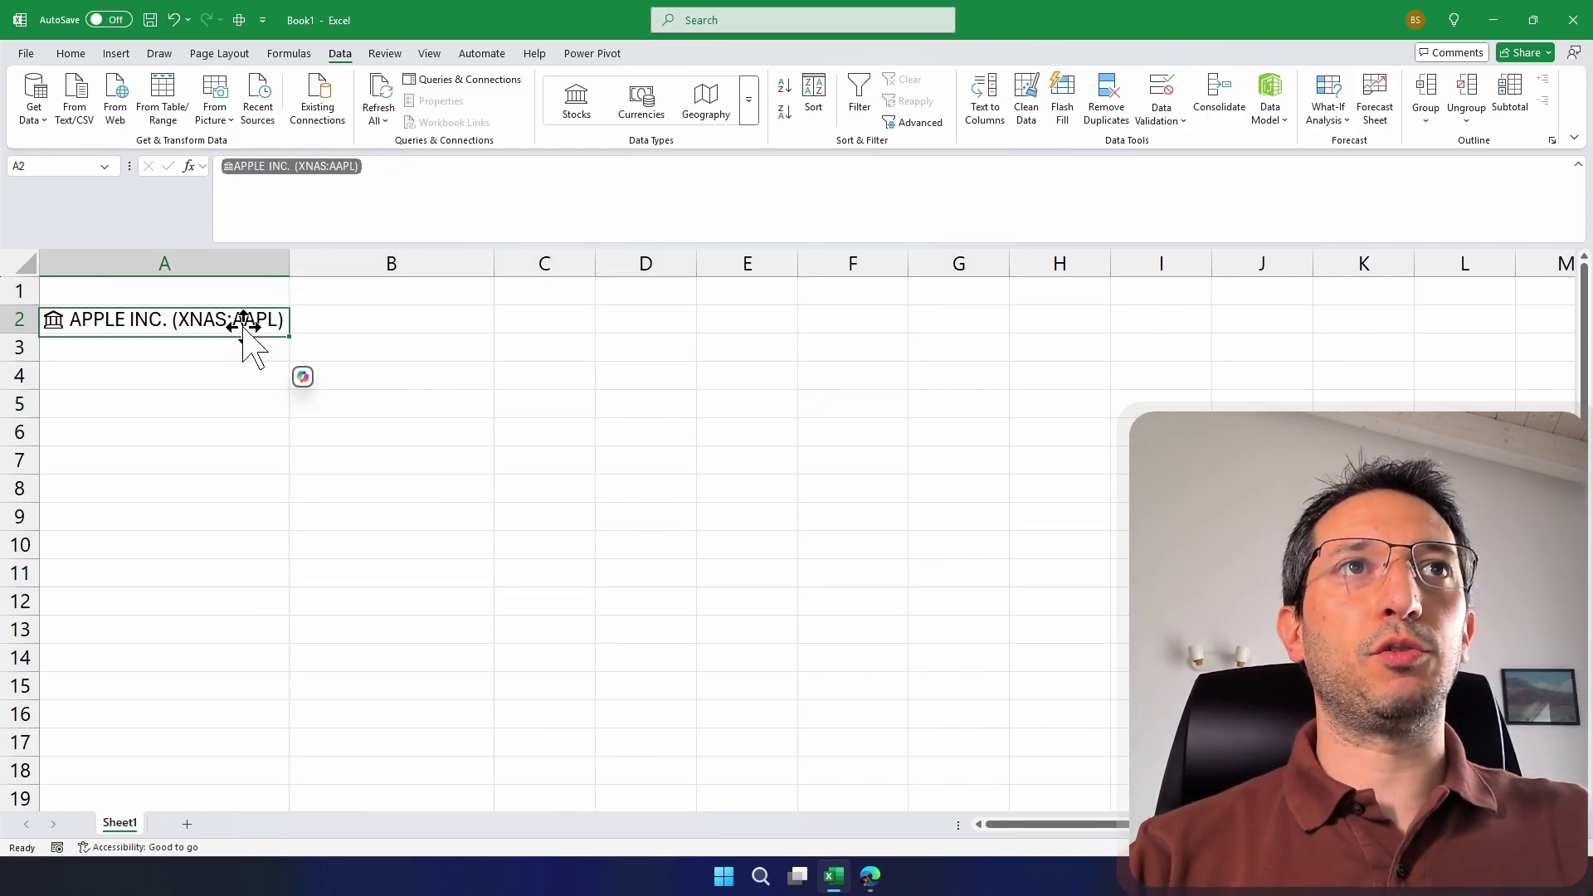
click(303, 293)
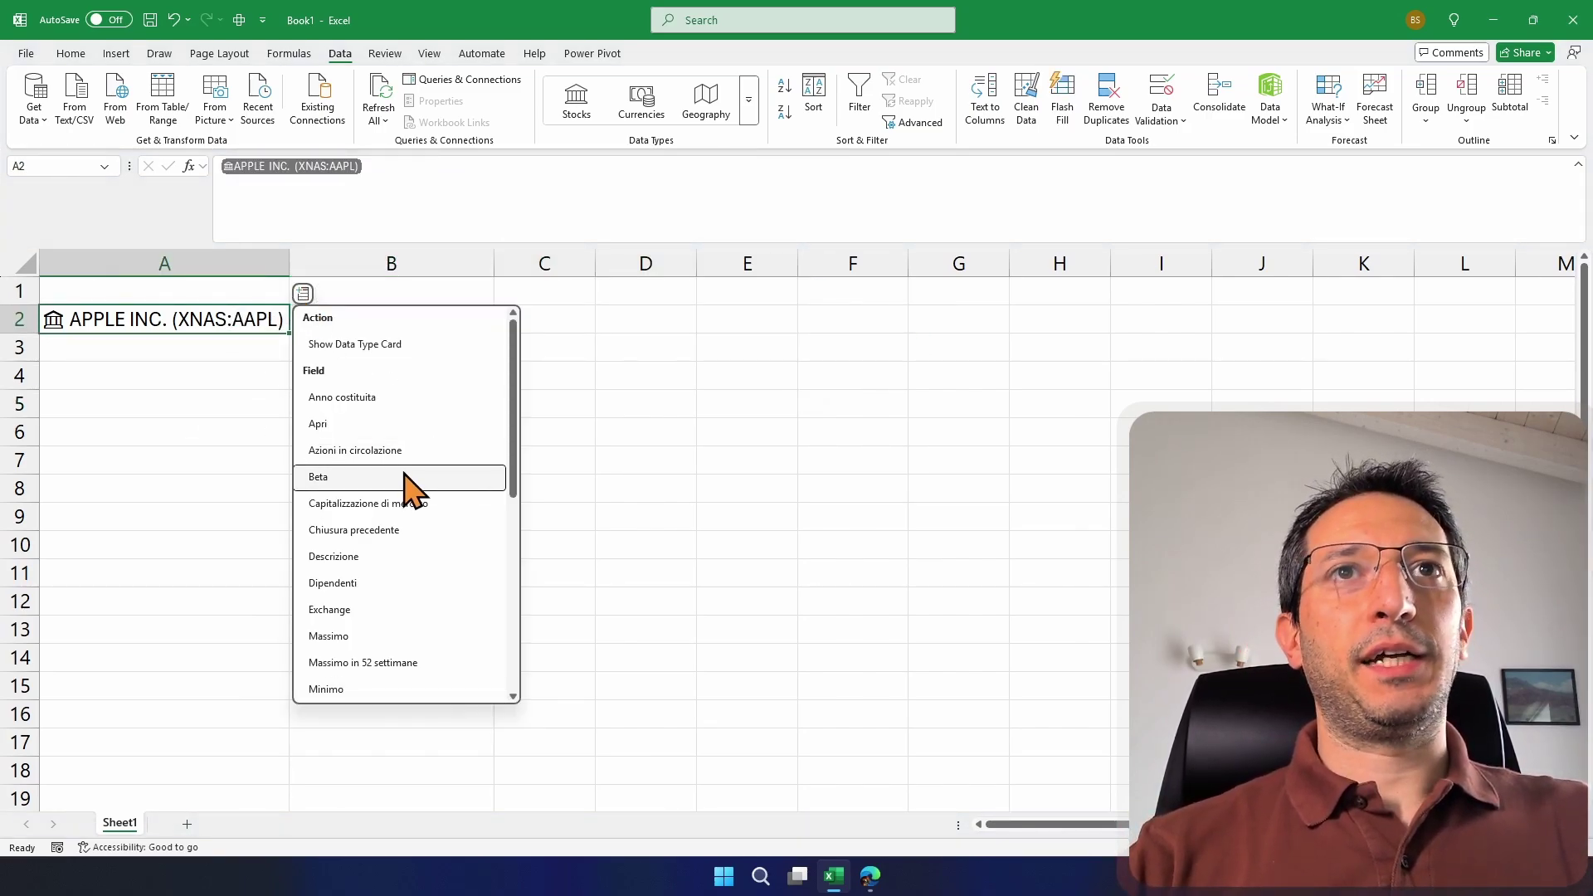
scroll(407, 485, down, 2)
scroll(407, 486, down, 1)
scroll(407, 485, down, 1)
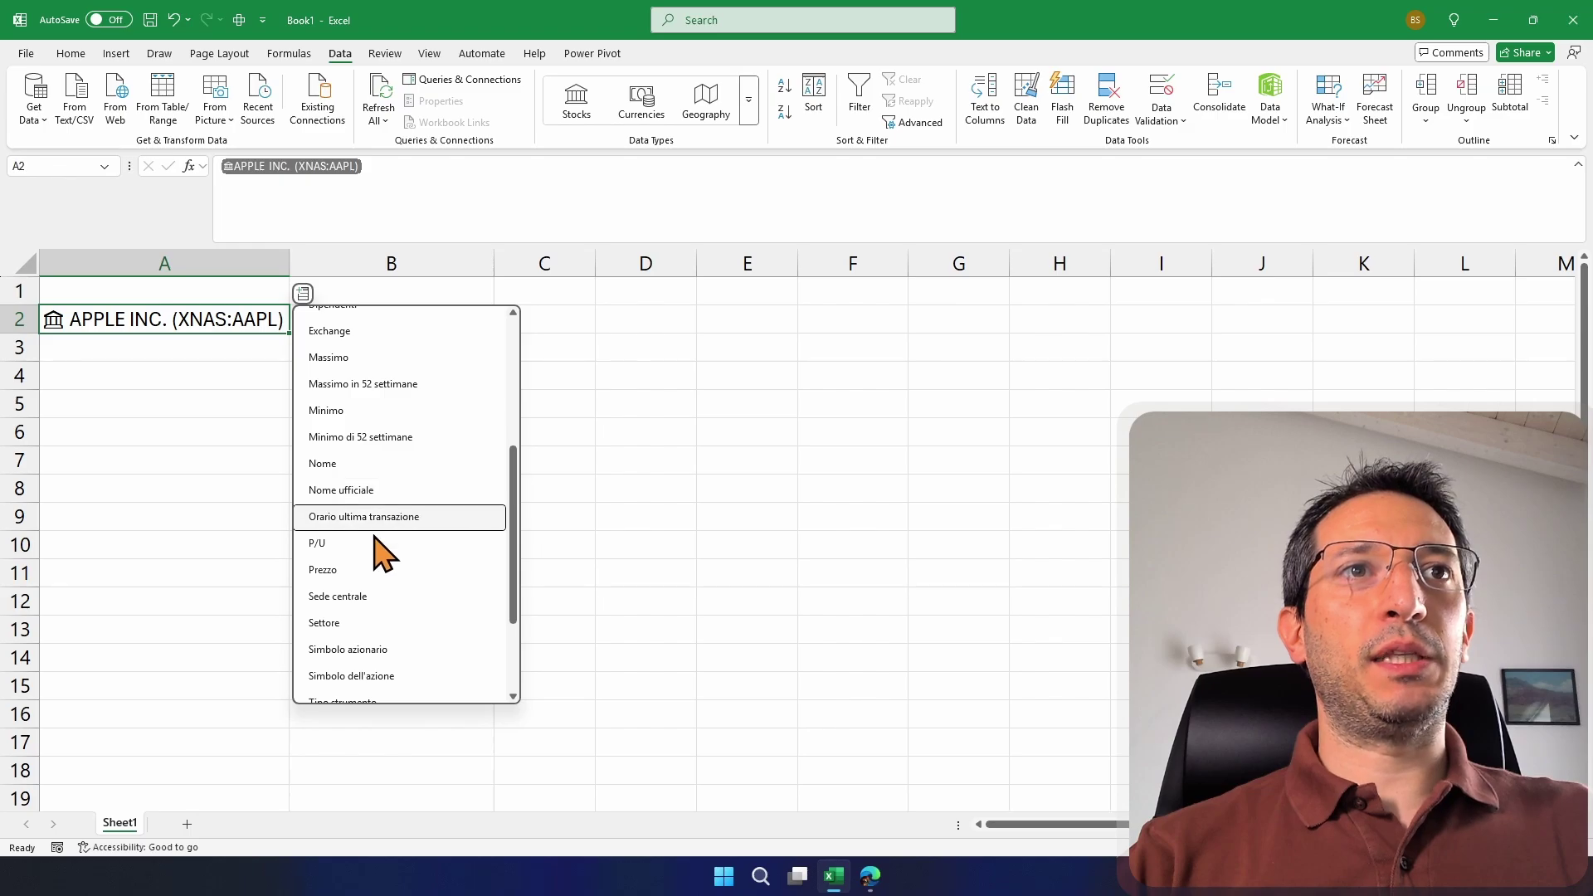
click(344, 571)
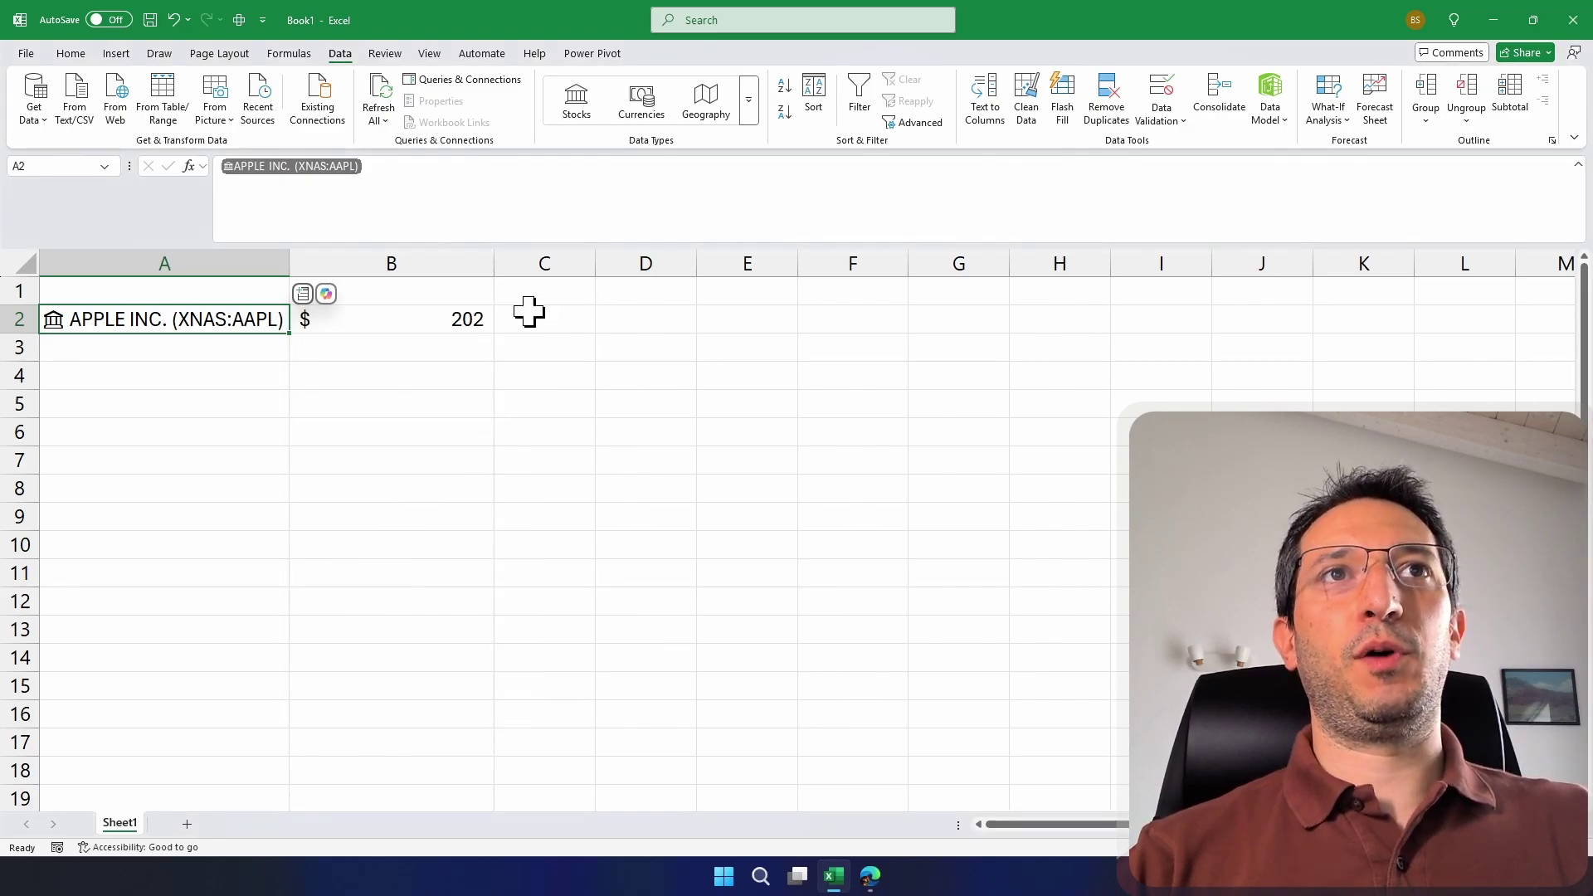
Show the B2 price with two decimals as $ 201,56 and autofit column B.
click(413, 313)
click(70, 54)
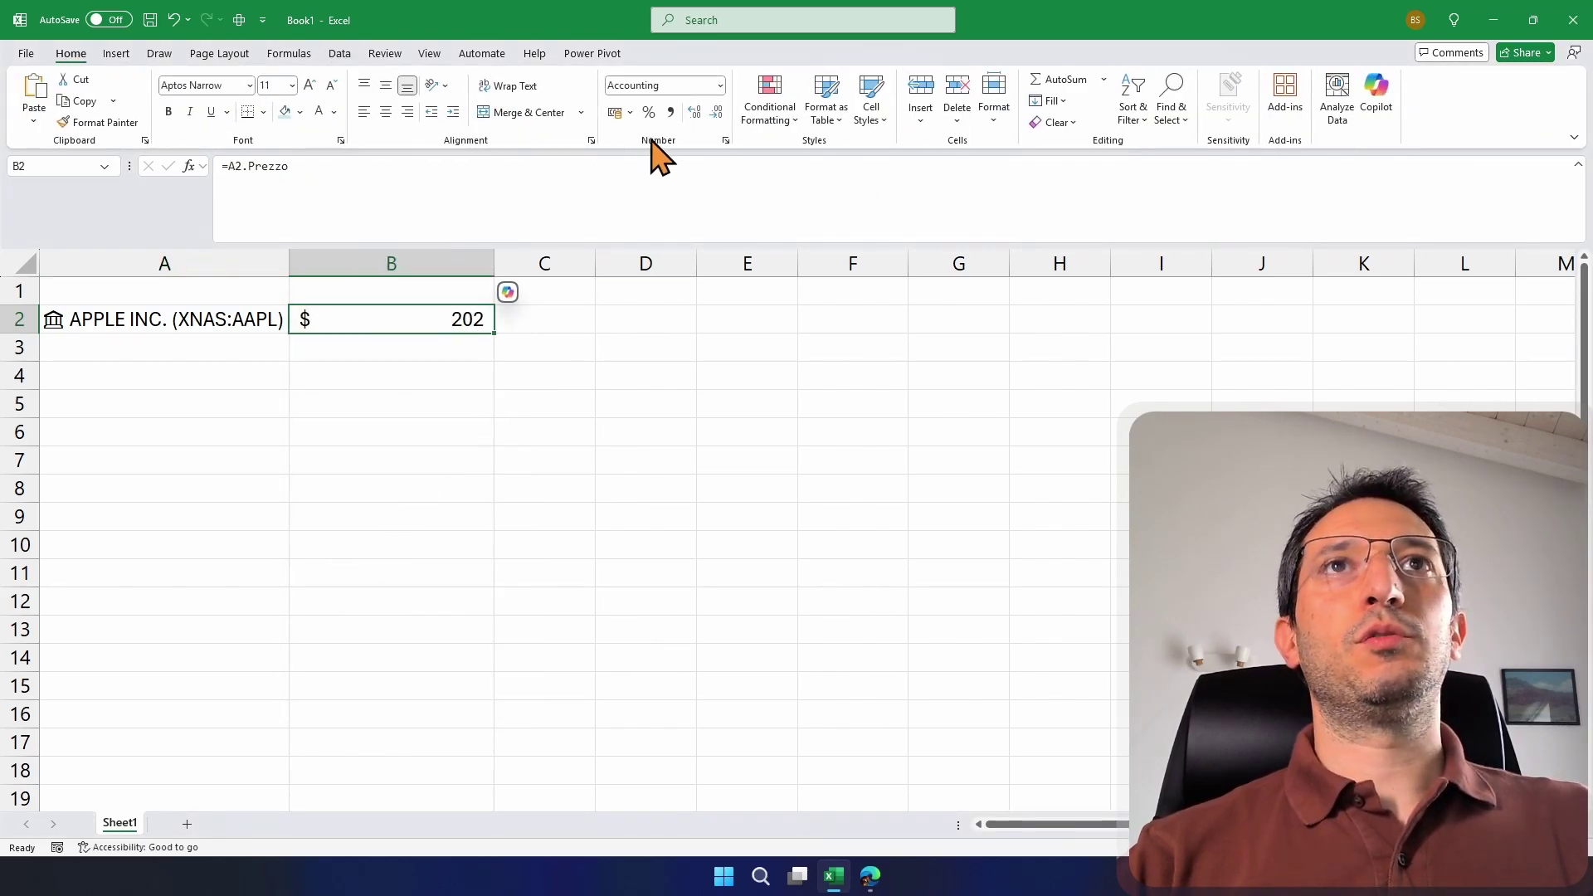
click(695, 112)
click(586, 369)
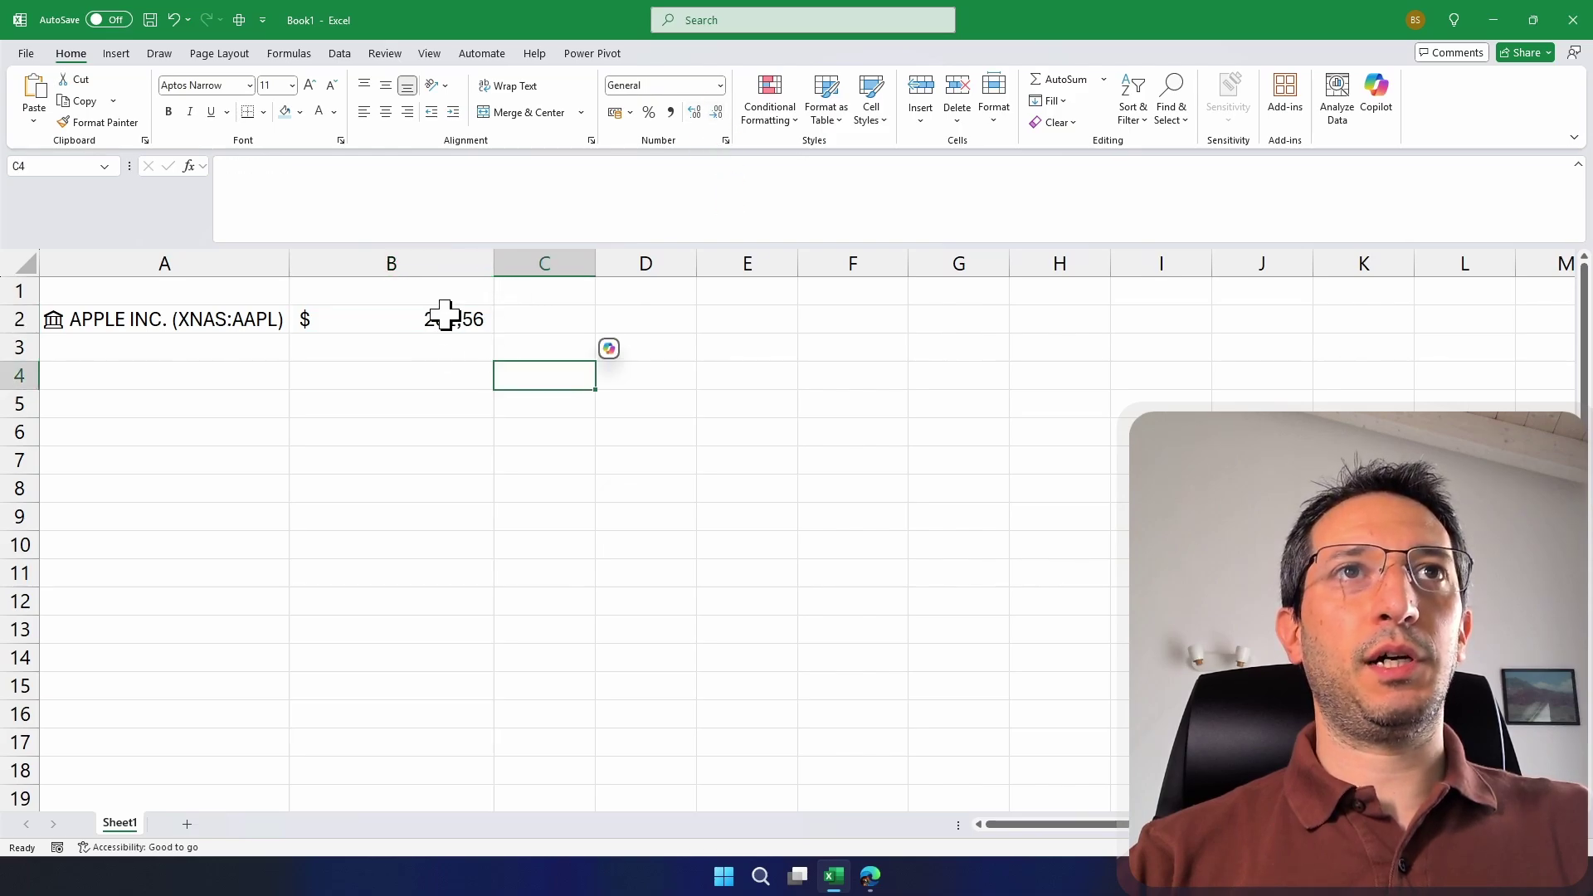
double_click(493, 260)
click(523, 411)
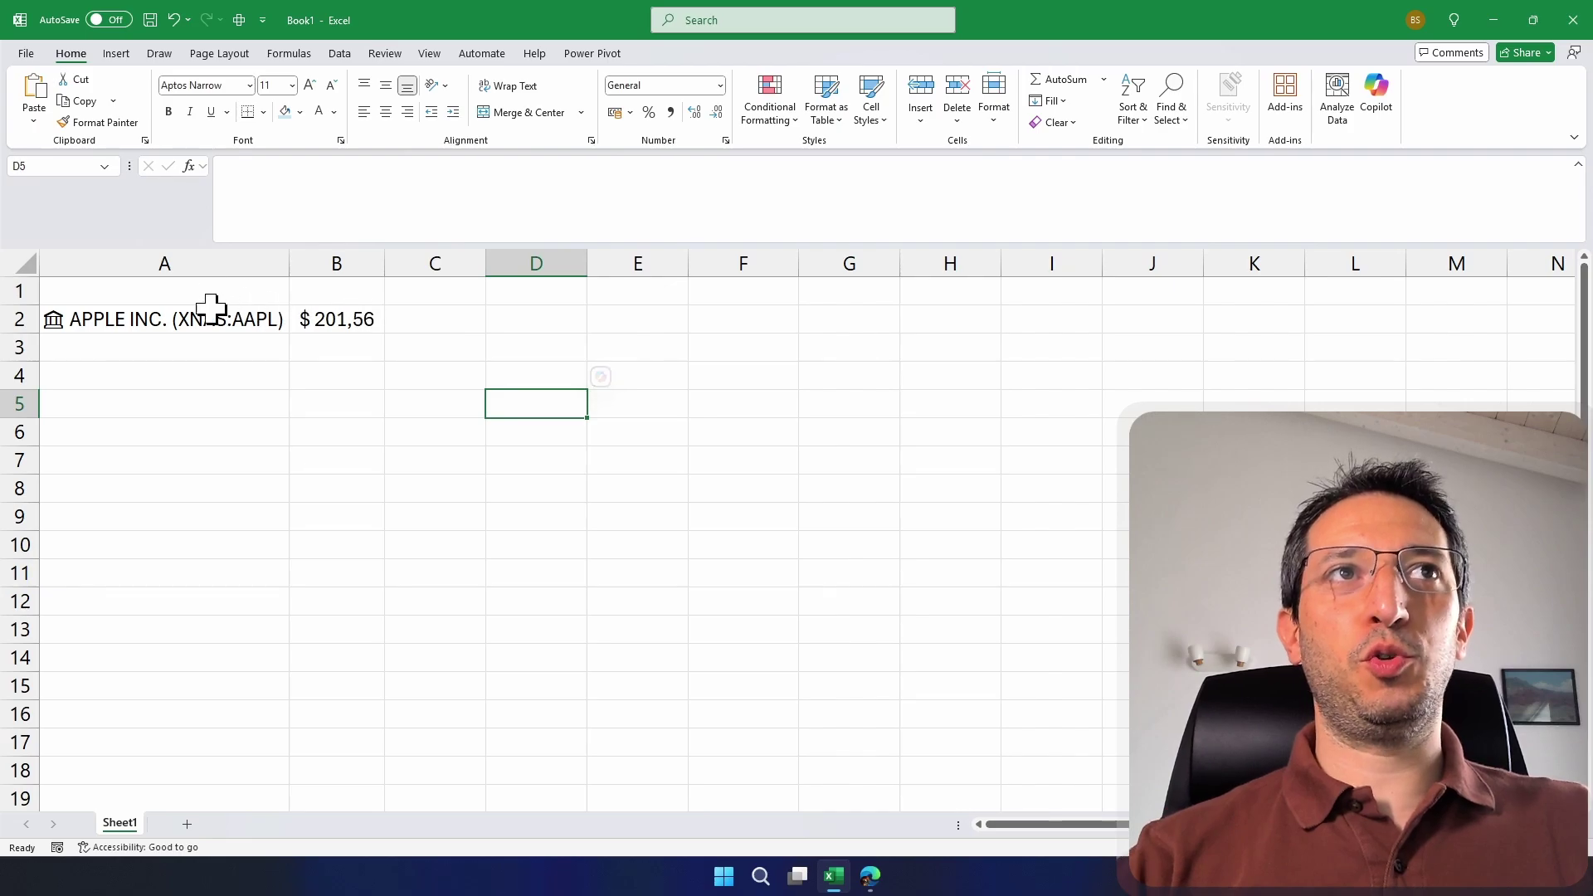
click(261, 318)
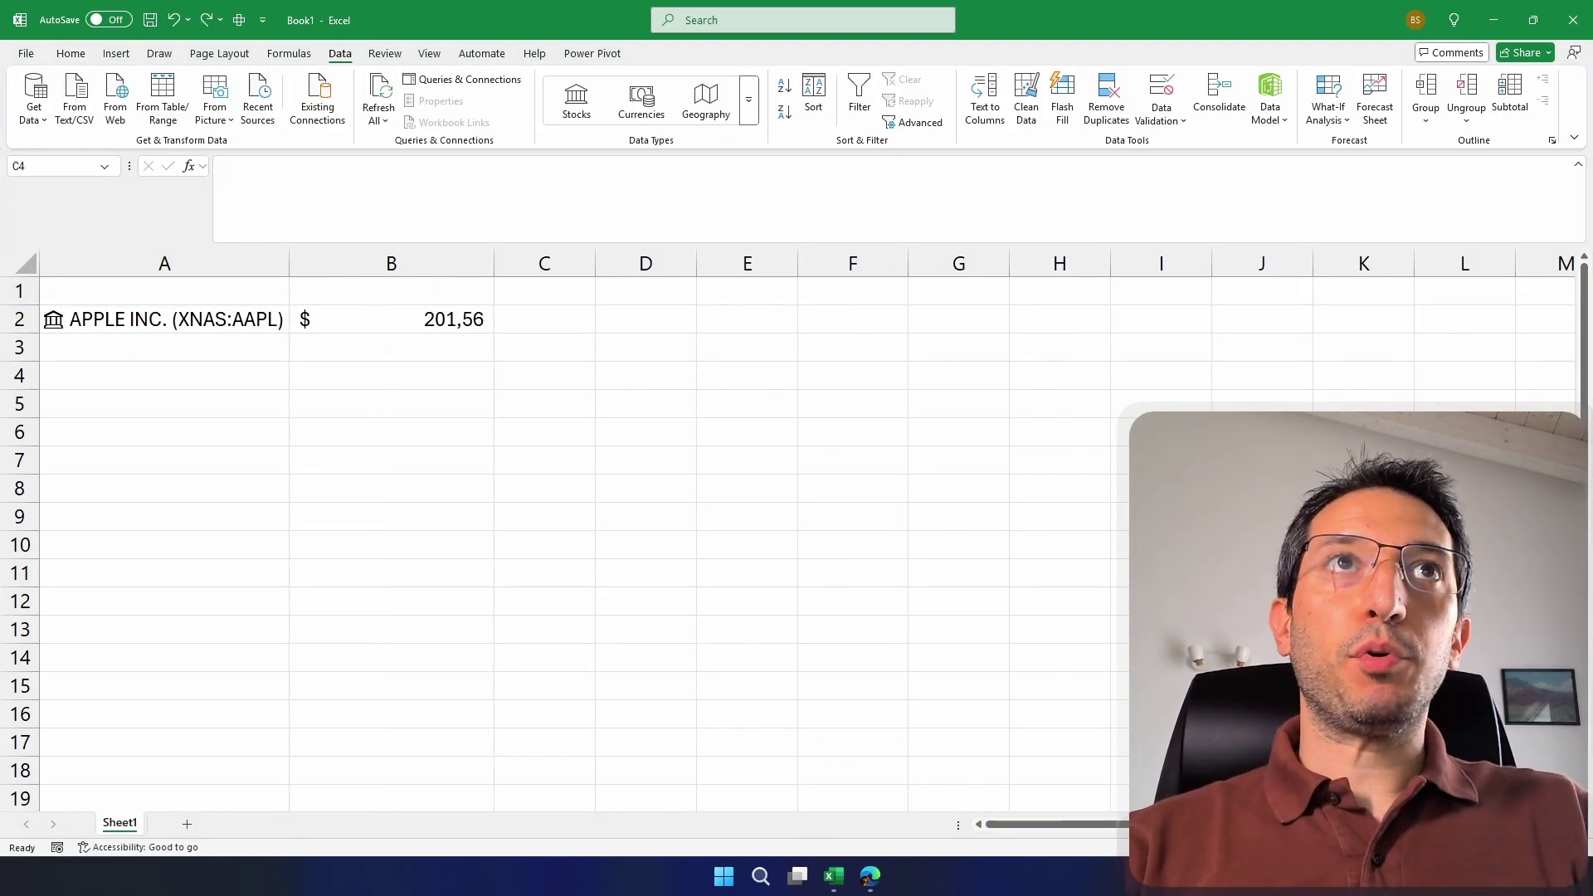
Switch to Cartella 1 in Excel for the web and choose the Barra multifunzione classica layout.
click(871, 878)
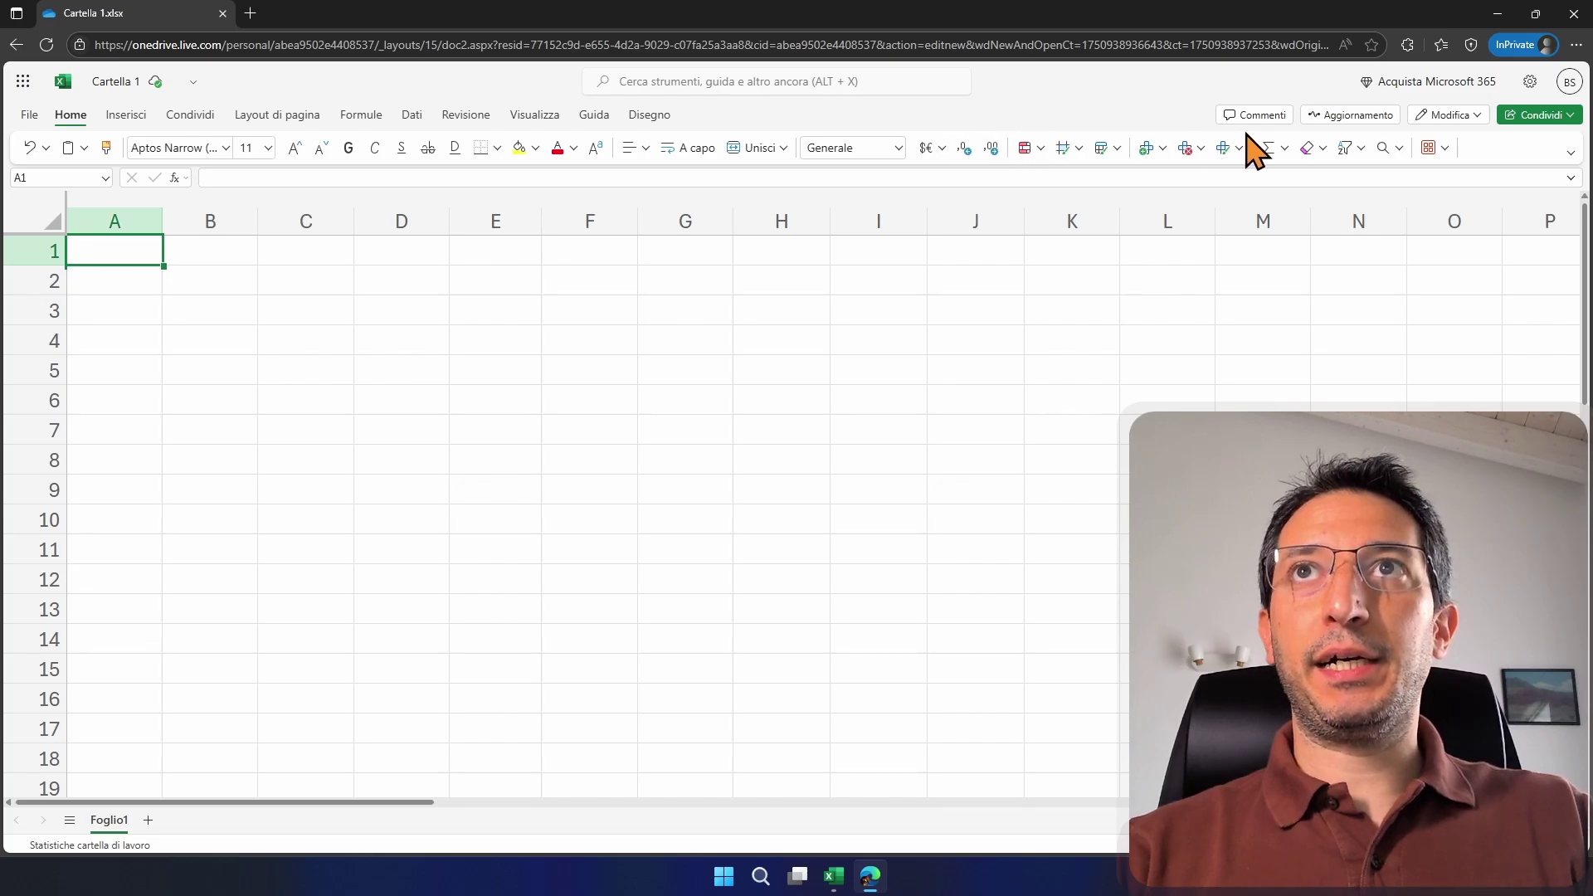
click(1571, 152)
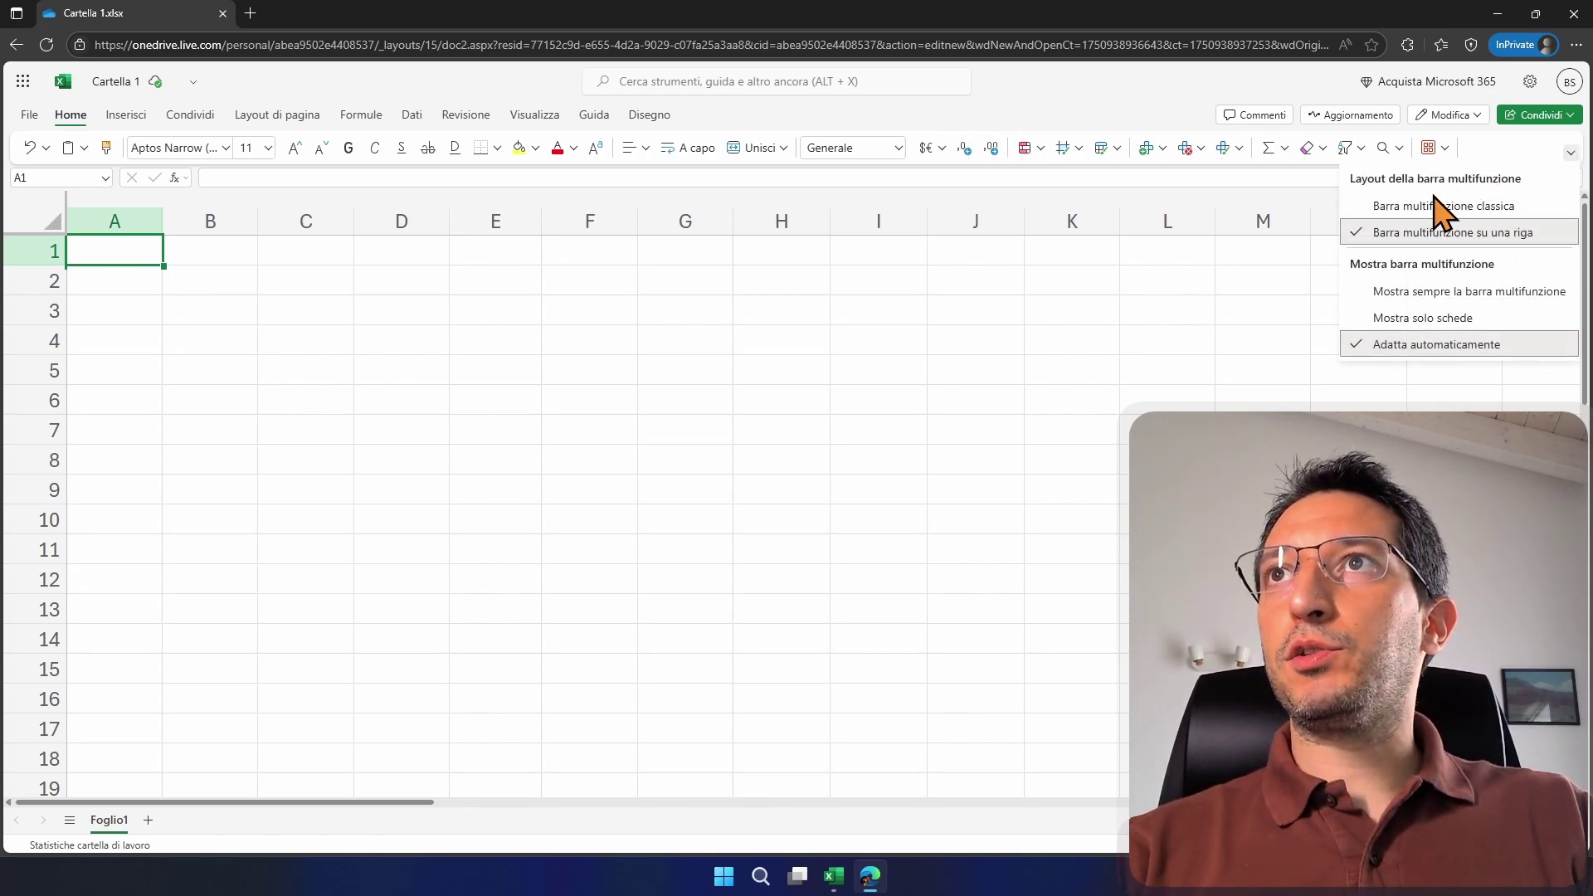
click(1571, 153)
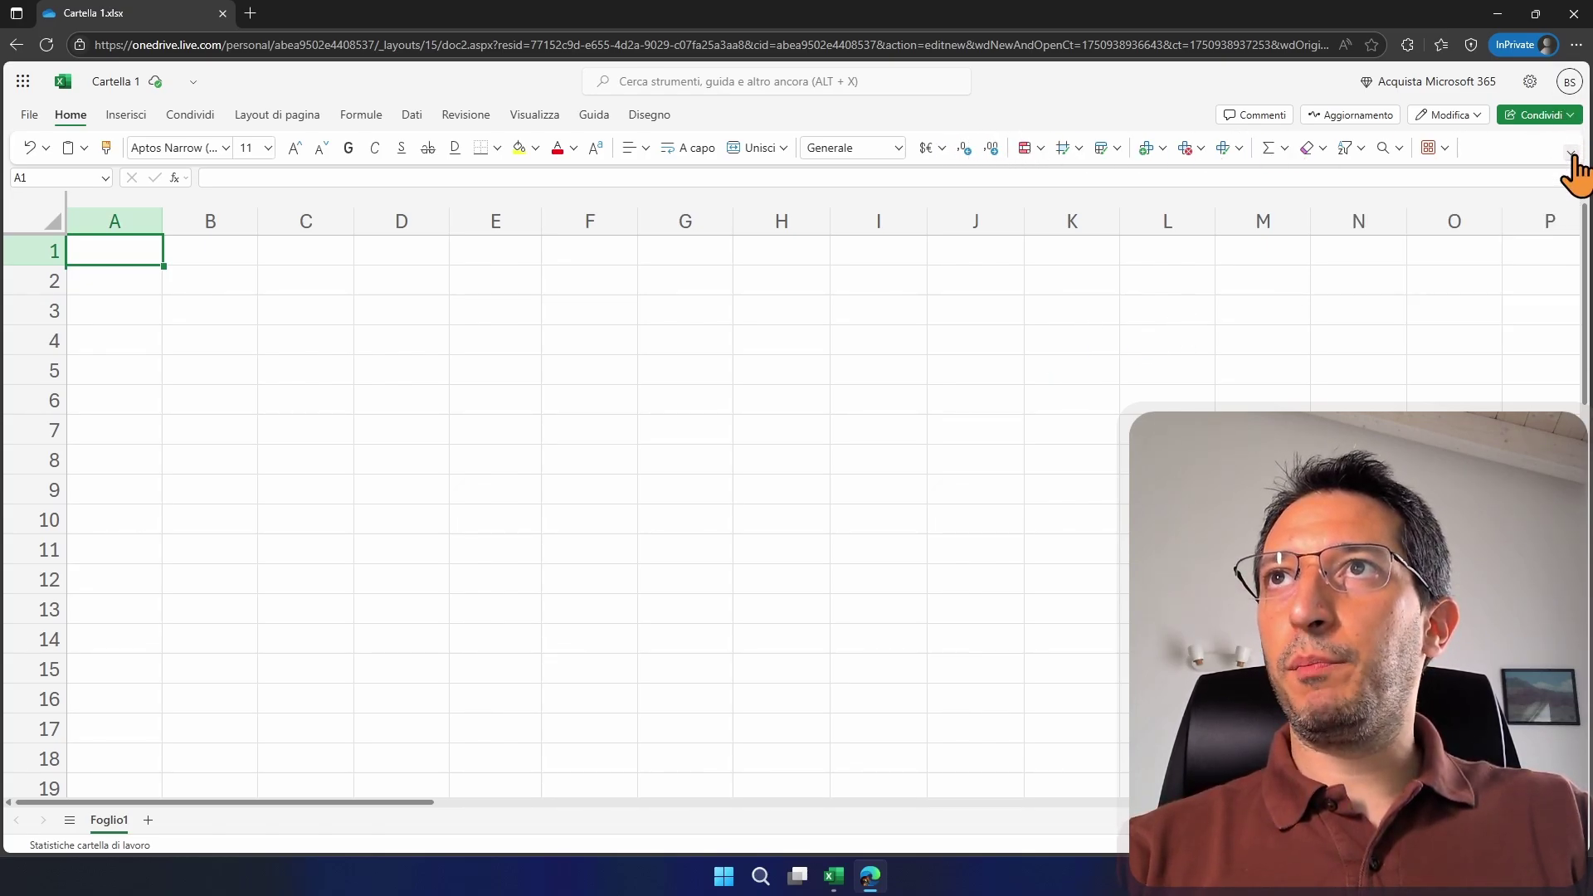
click(1570, 153)
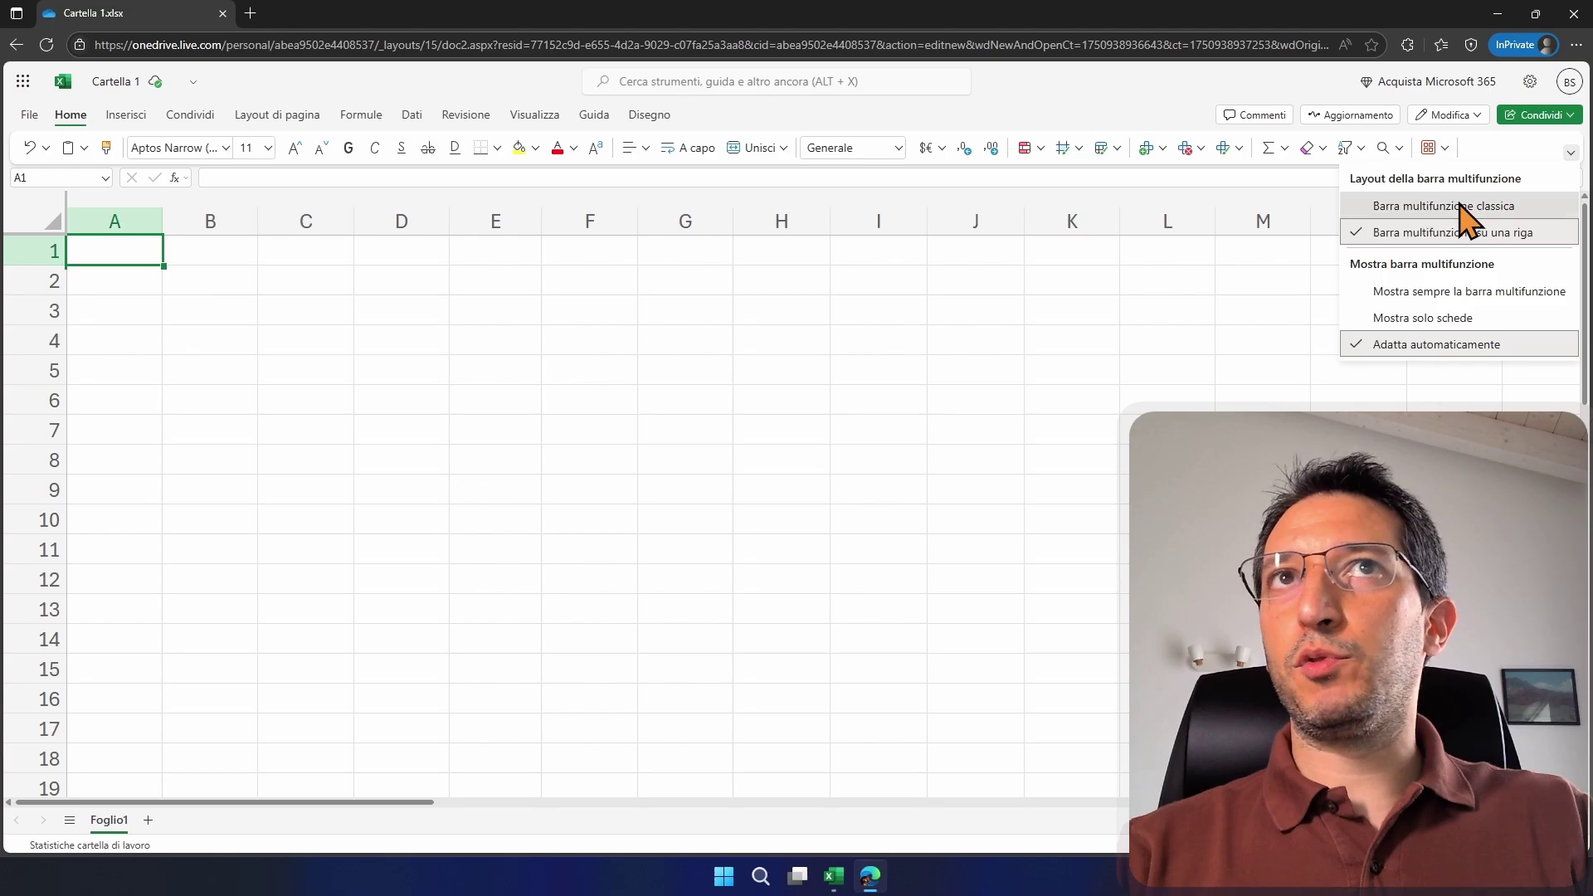
click(1464, 207)
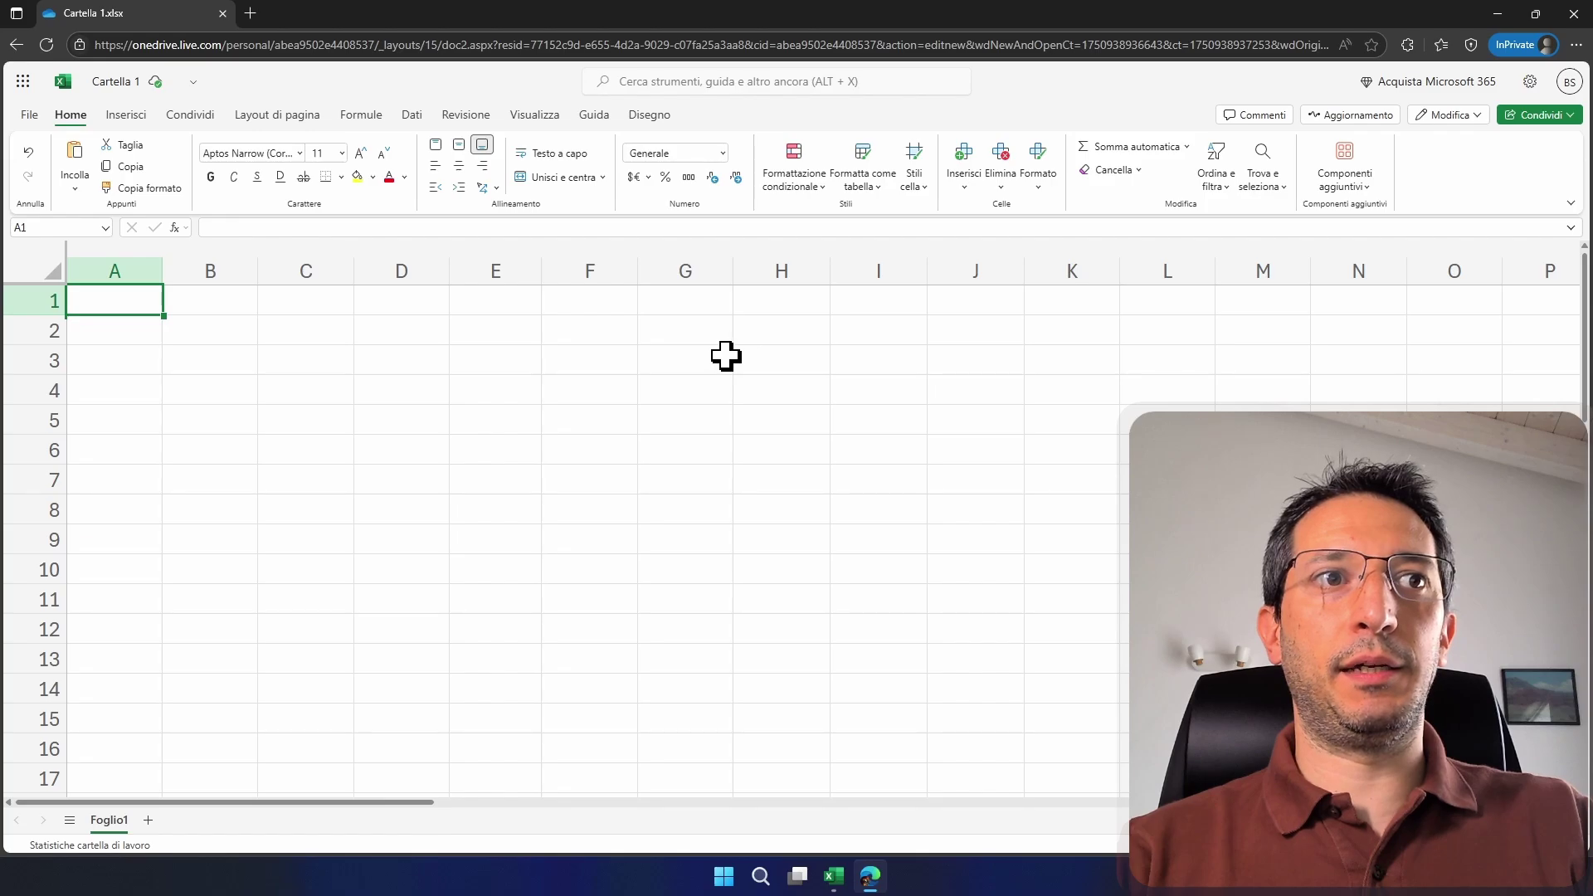
Enter APPLE in A2 and link it via Dati > Azioni to Nasdaq APPLE INC. (XNAS:AAPL).
click(118, 330)
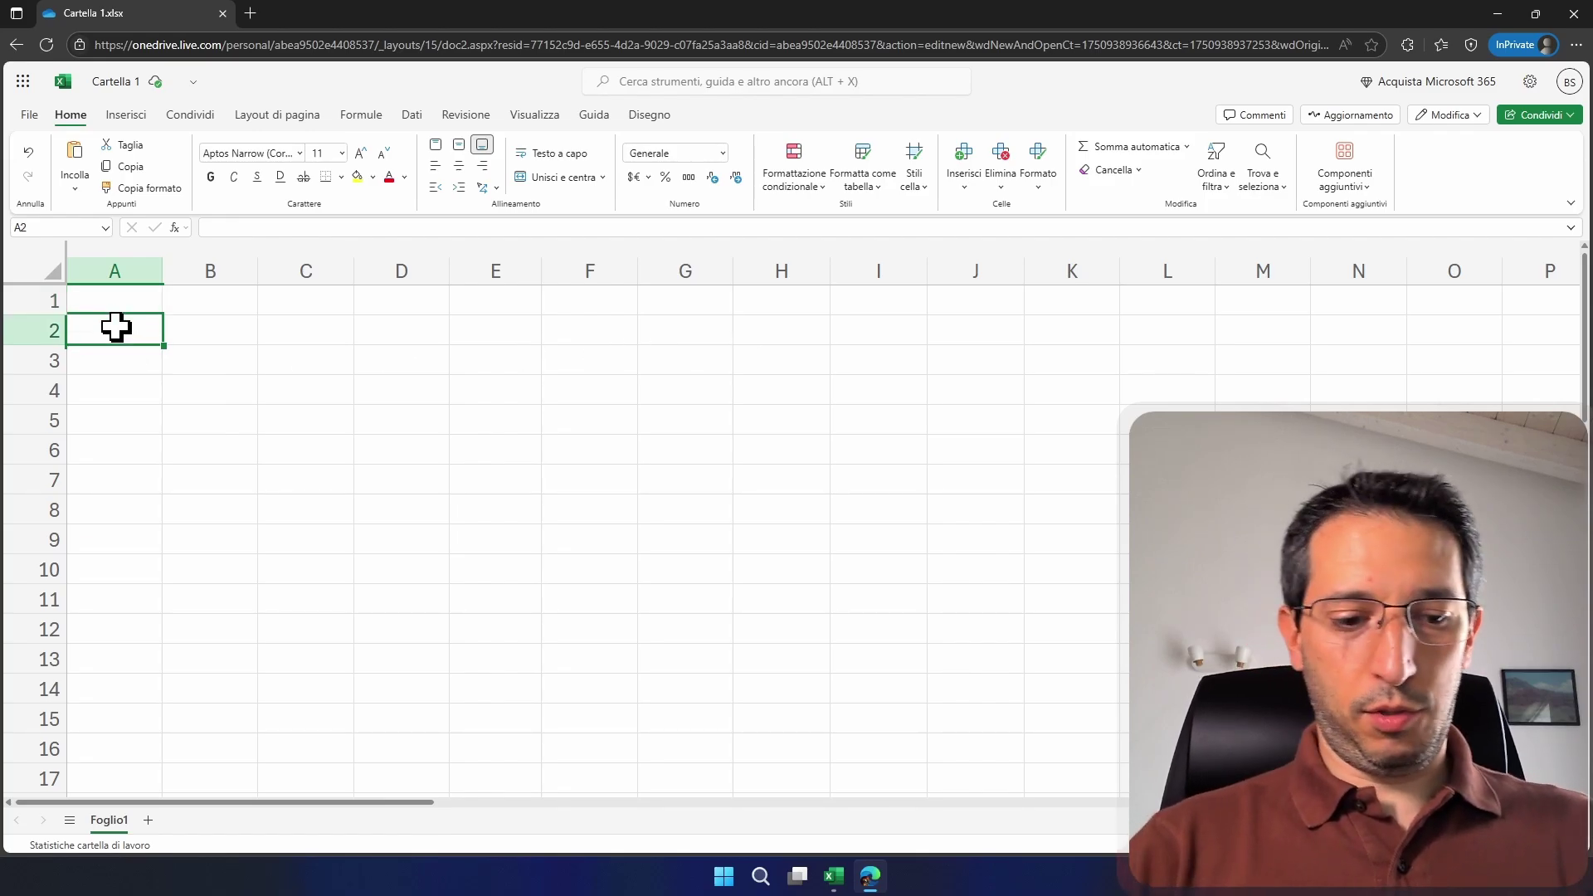
text(APPLE)
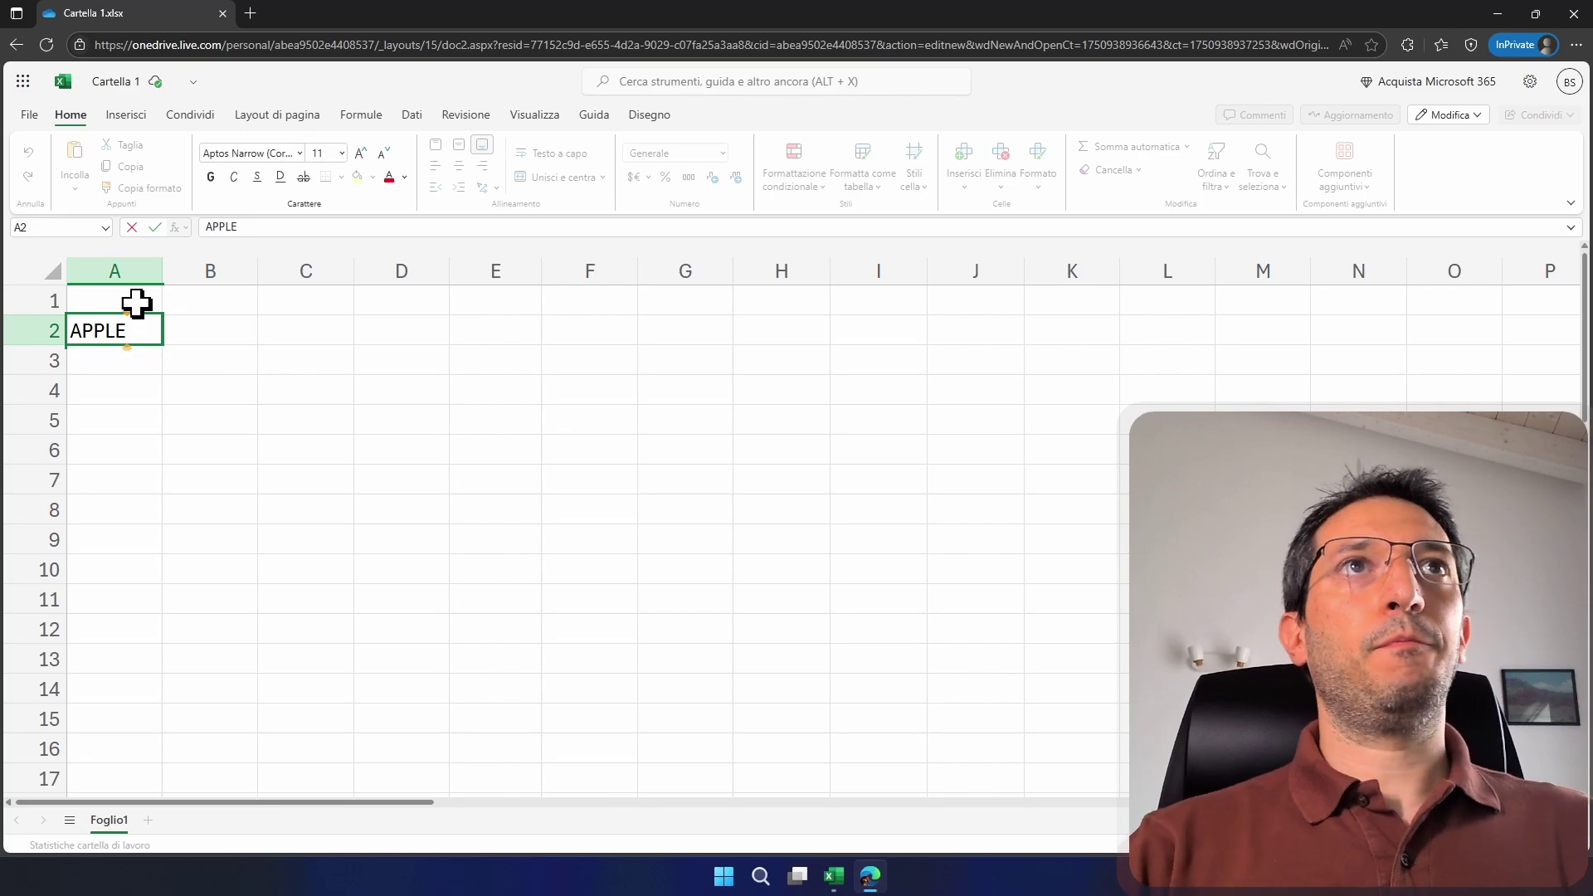
click(222, 344)
click(147, 325)
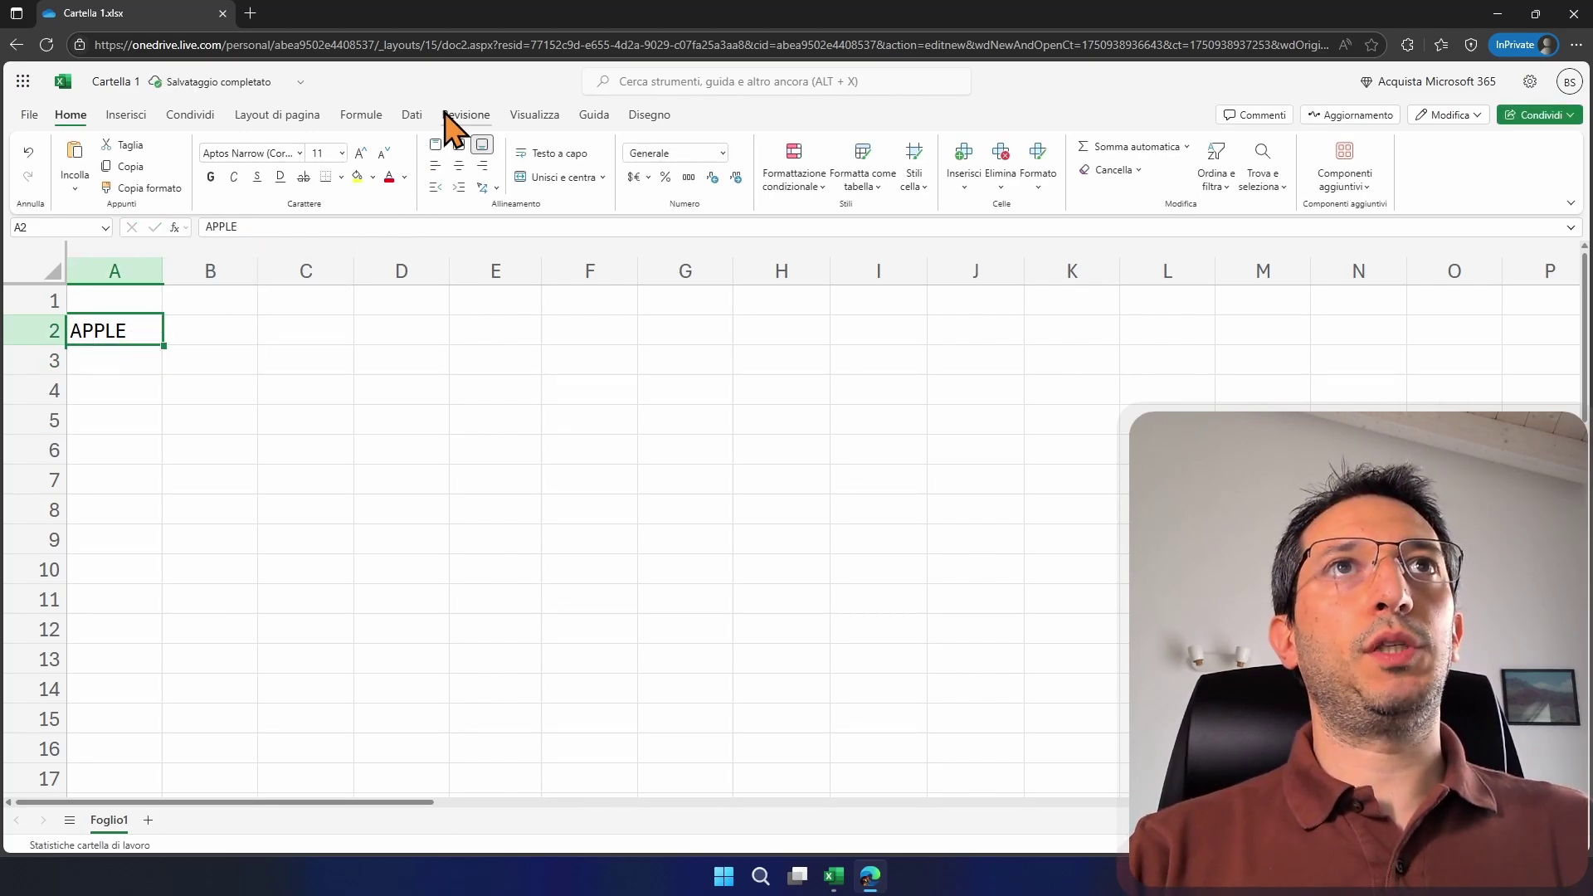
click(412, 114)
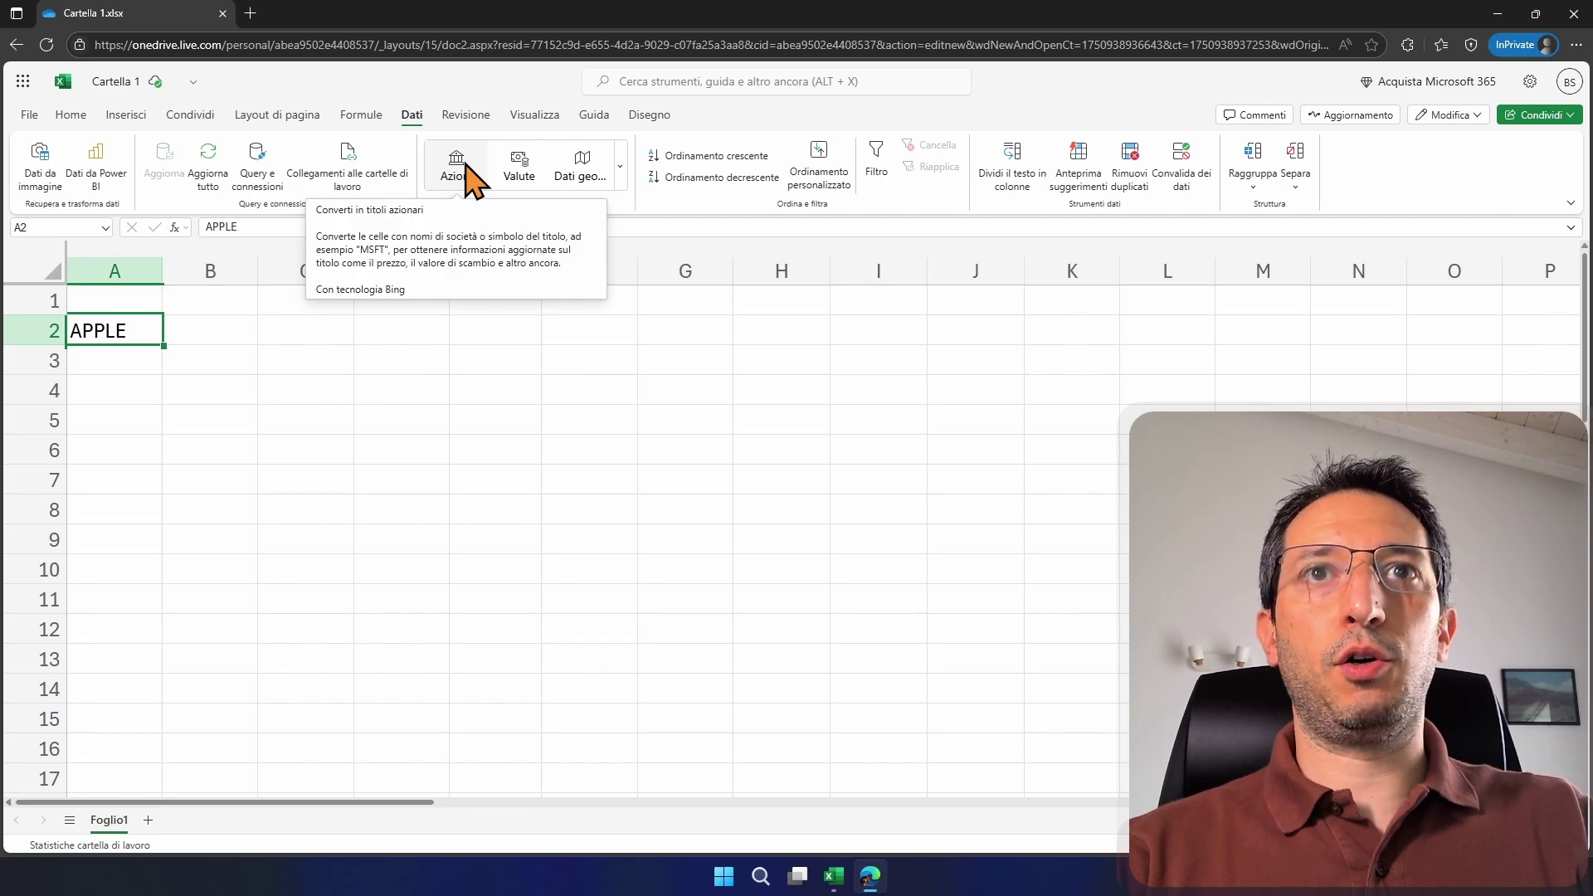
click(465, 163)
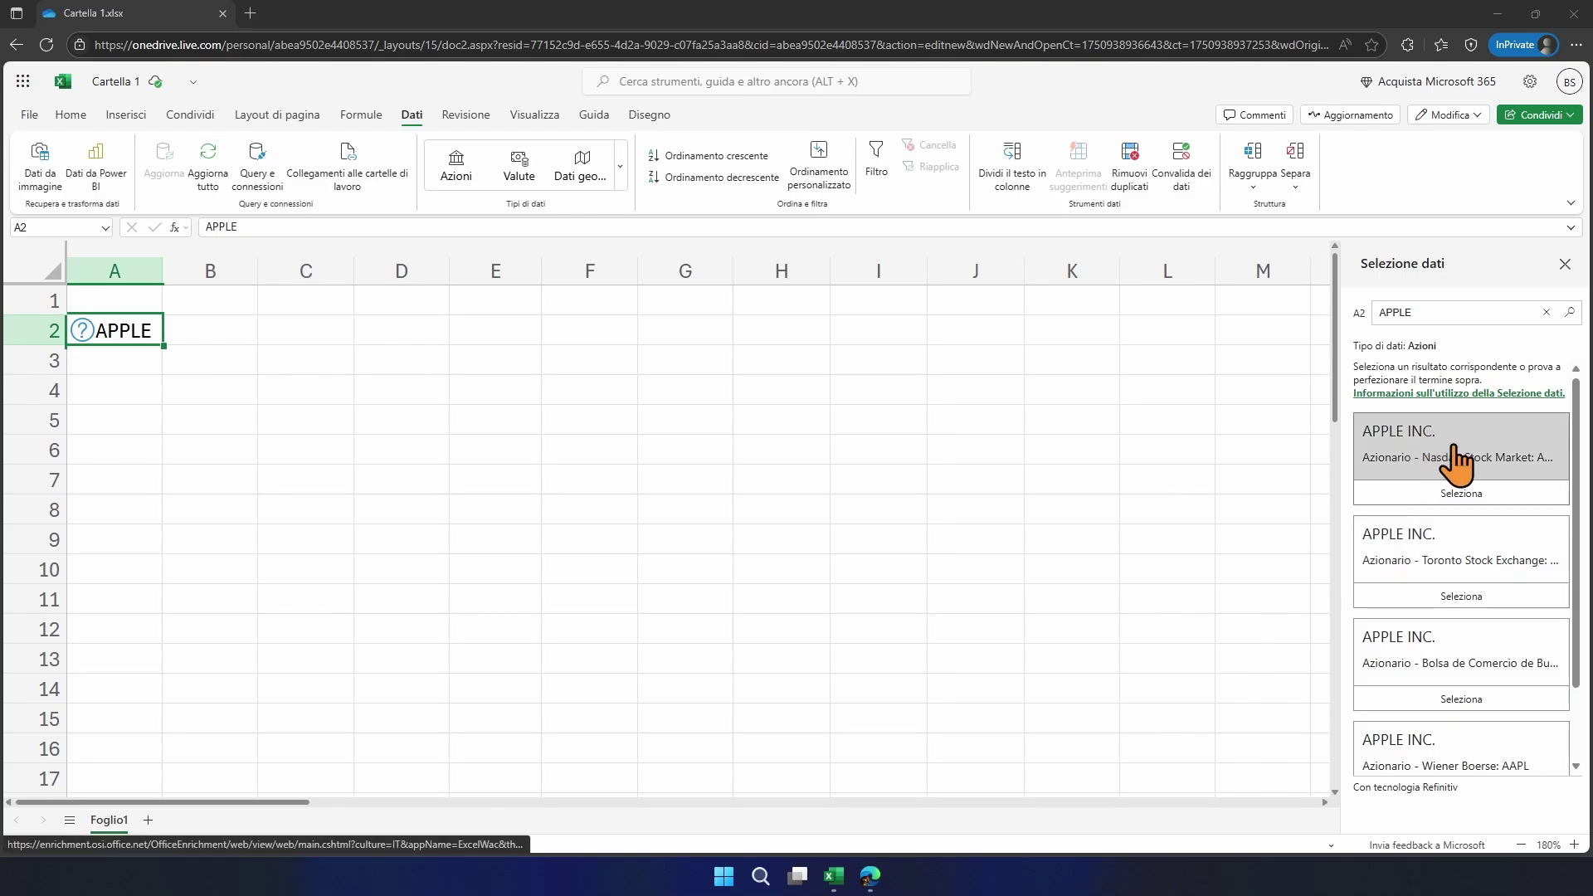
click(1460, 494)
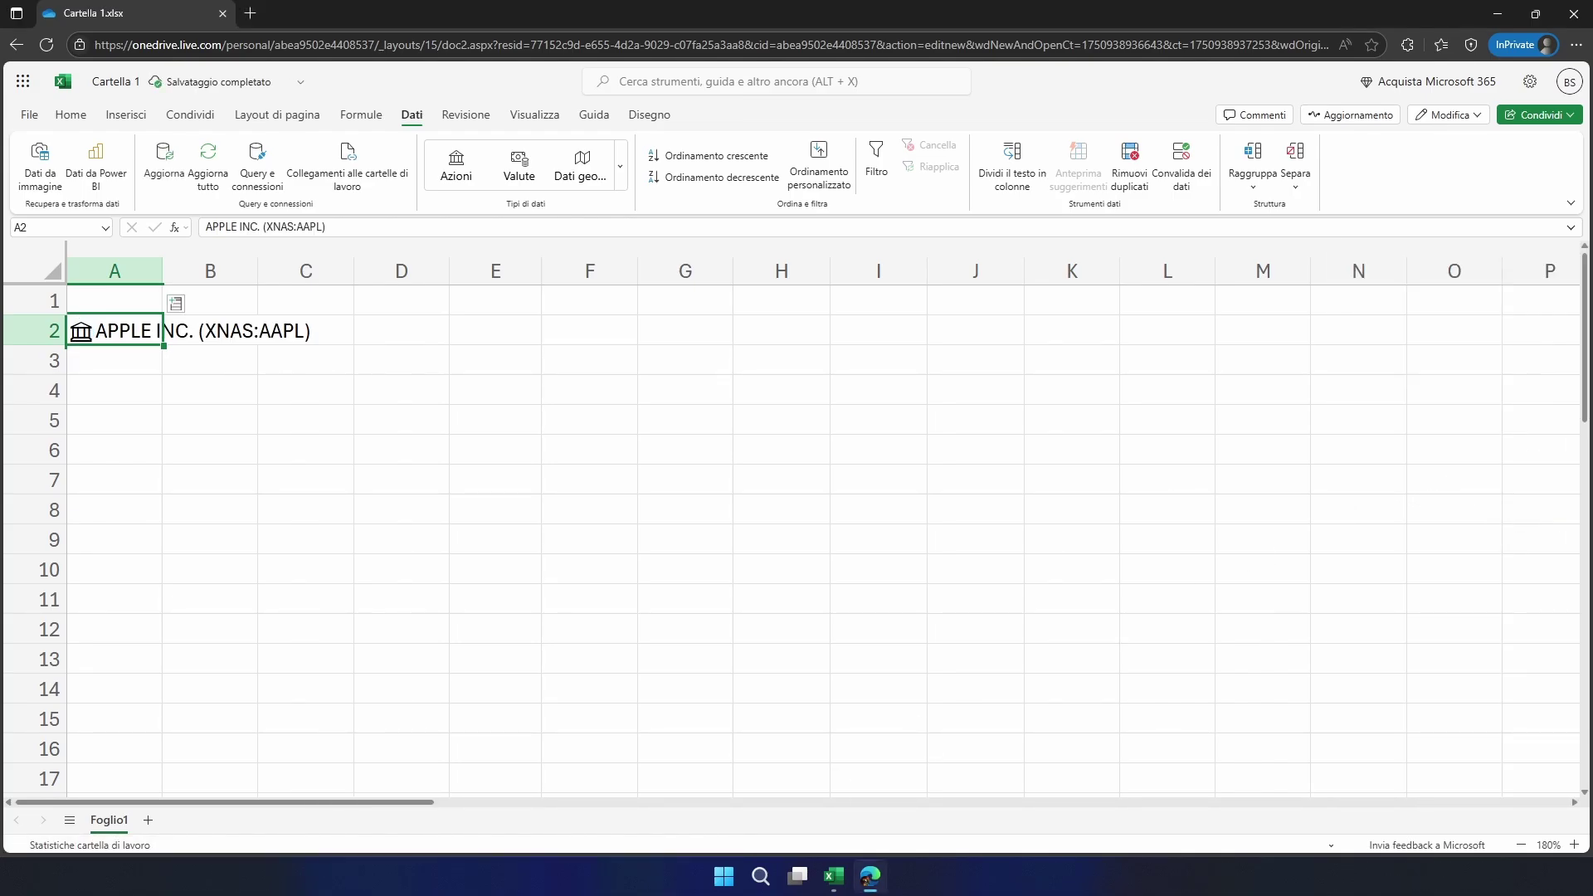
click(124, 368)
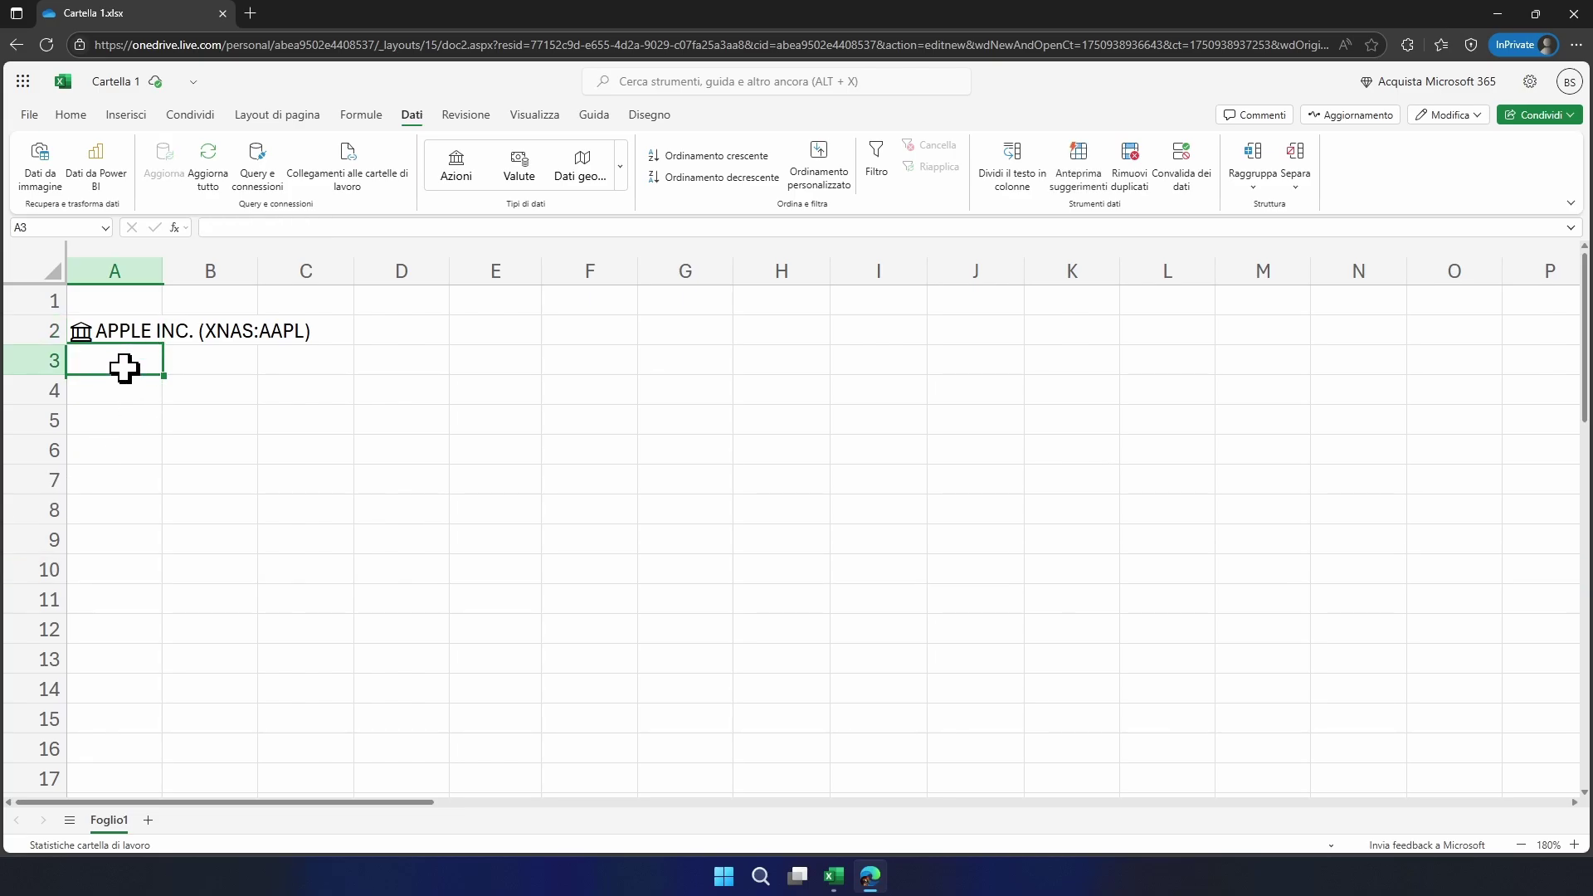
Enter NVIDIA in A3, link it to NVIDIA CORPORATION (XNAS:NVDA), and autofit column A.
text(NVIDIA)
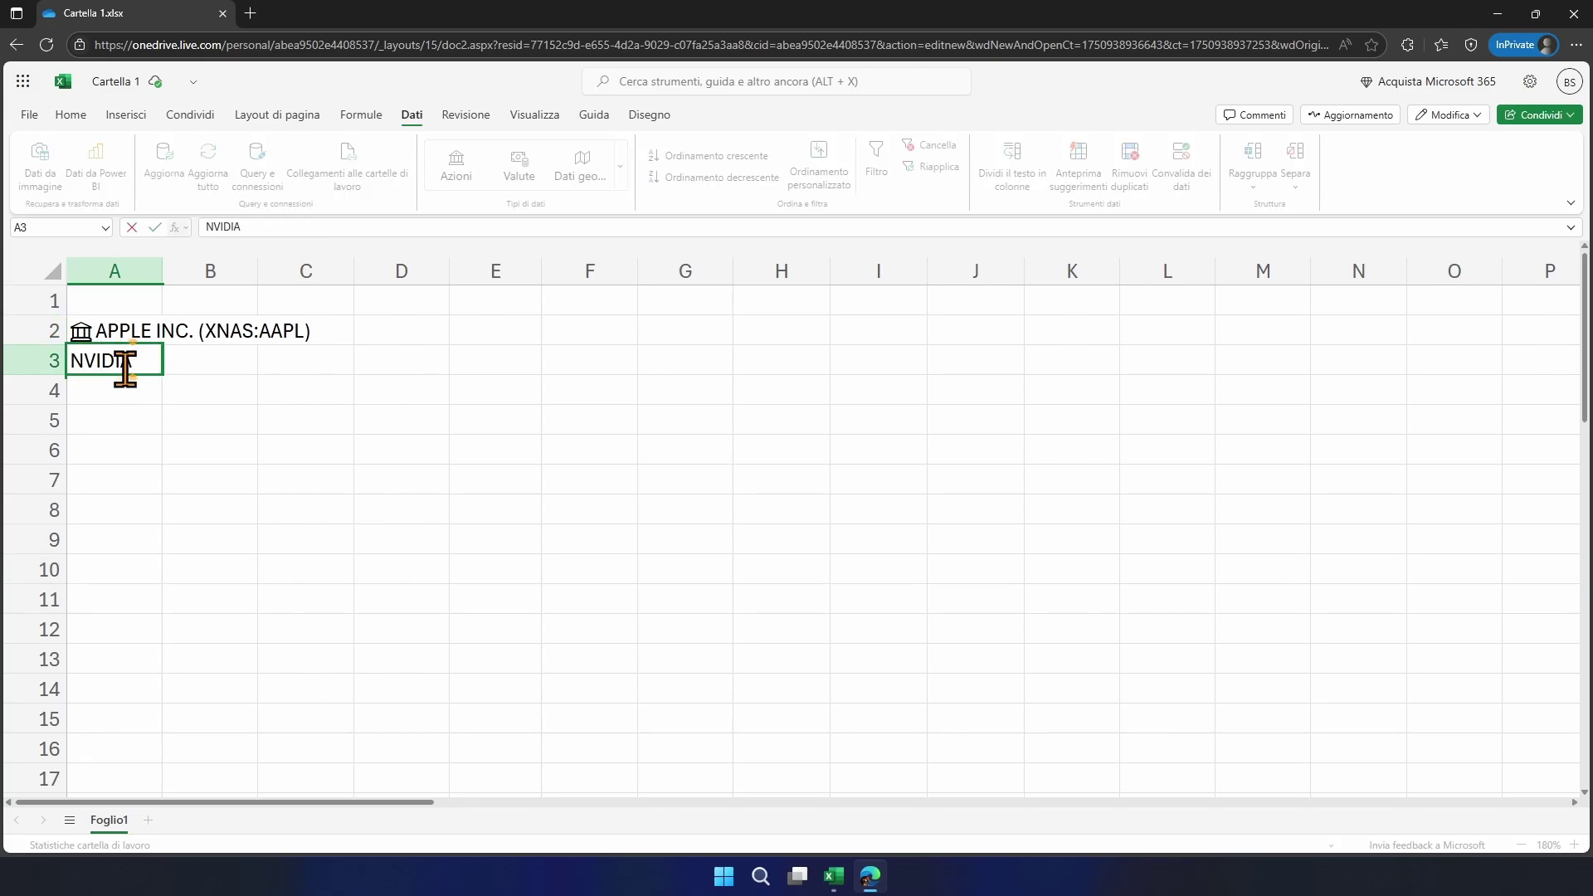
key(ctrl+Return)
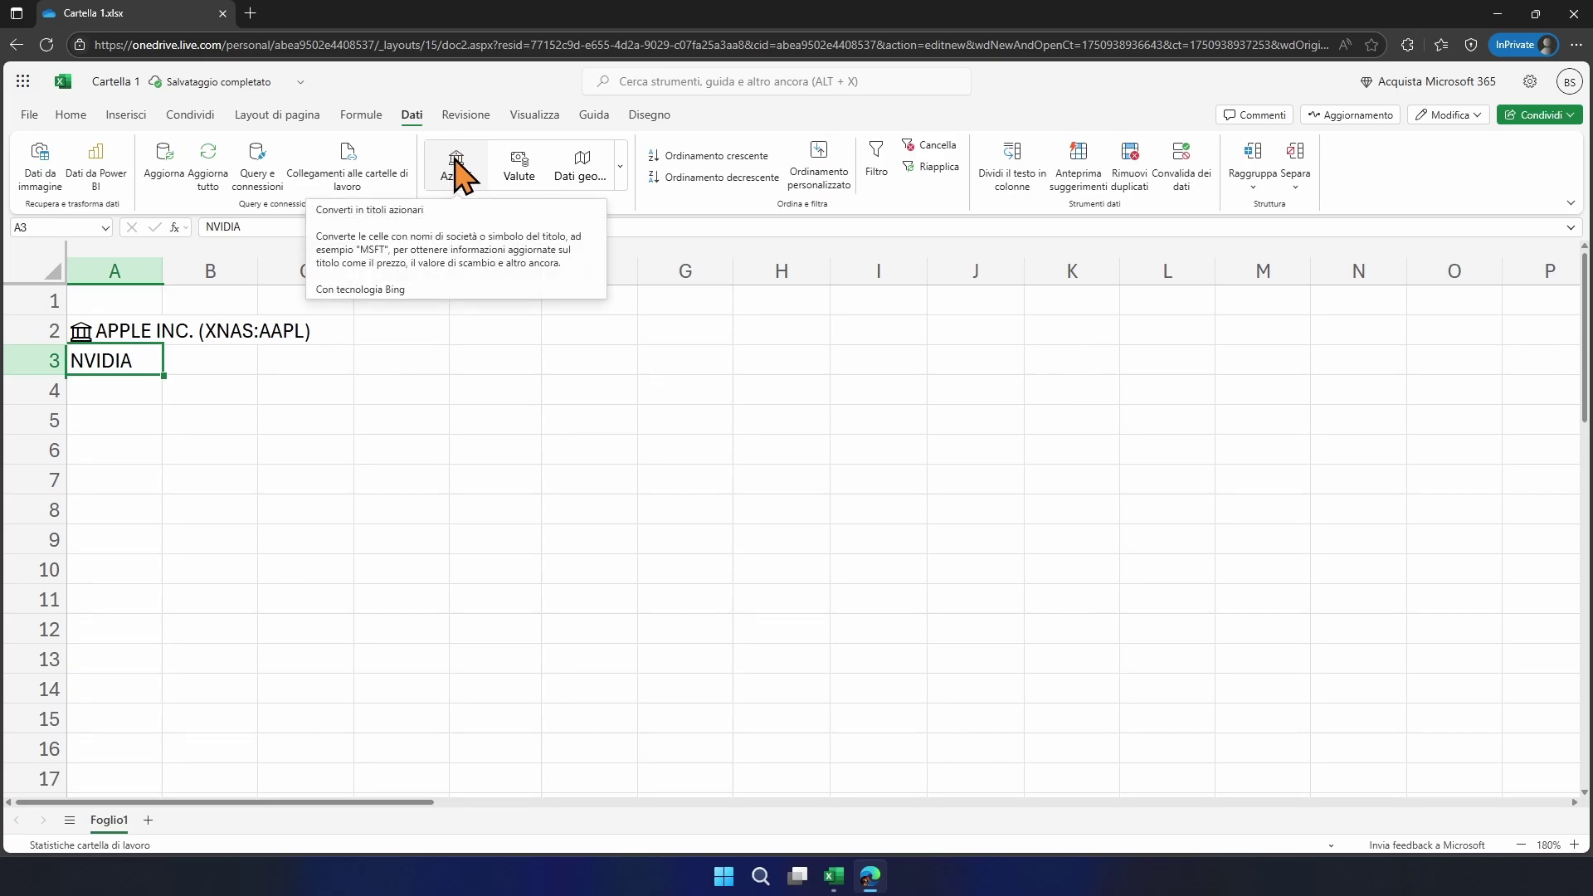
click(456, 159)
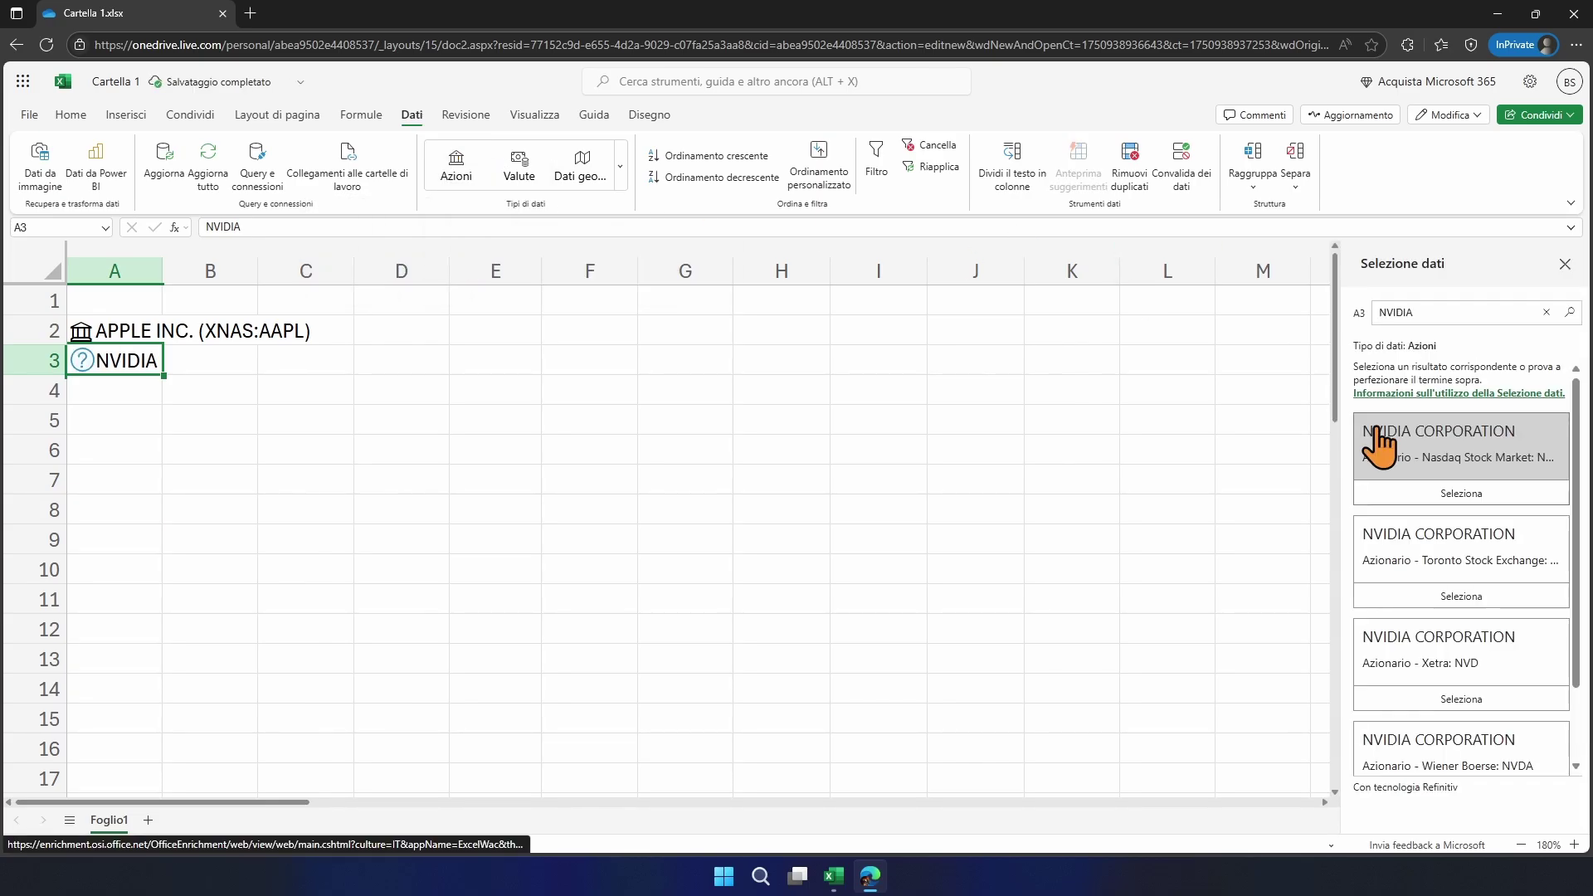
click(1462, 493)
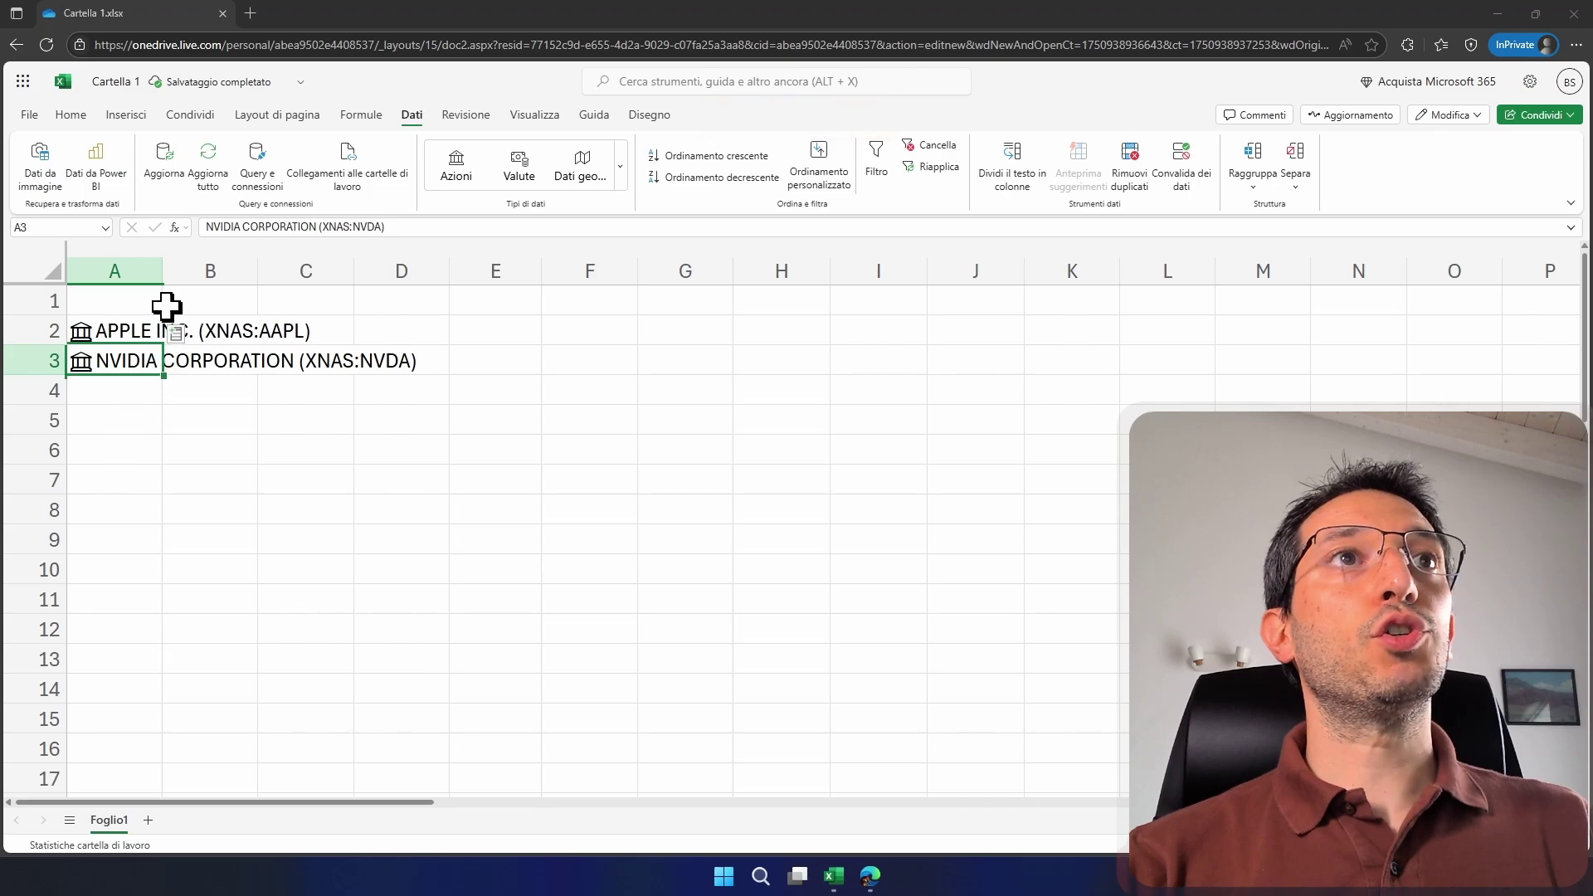
double_click(163, 270)
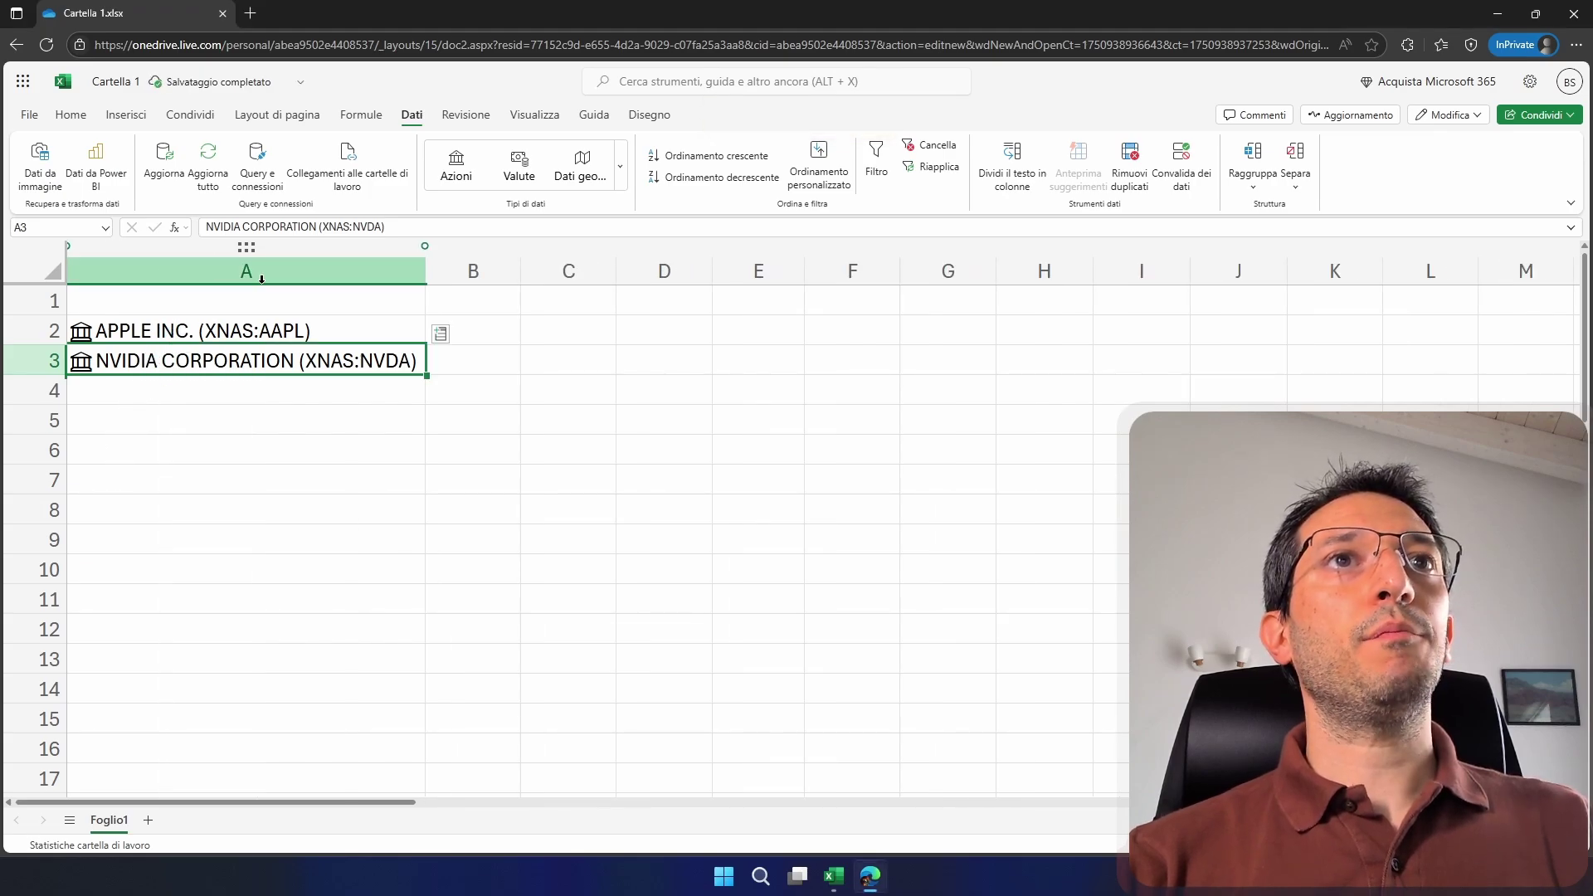
Insert the Prezzo (current price) field for APPLE and NVIDIA into column B.
key(Down)
key(Down)
key(Down)
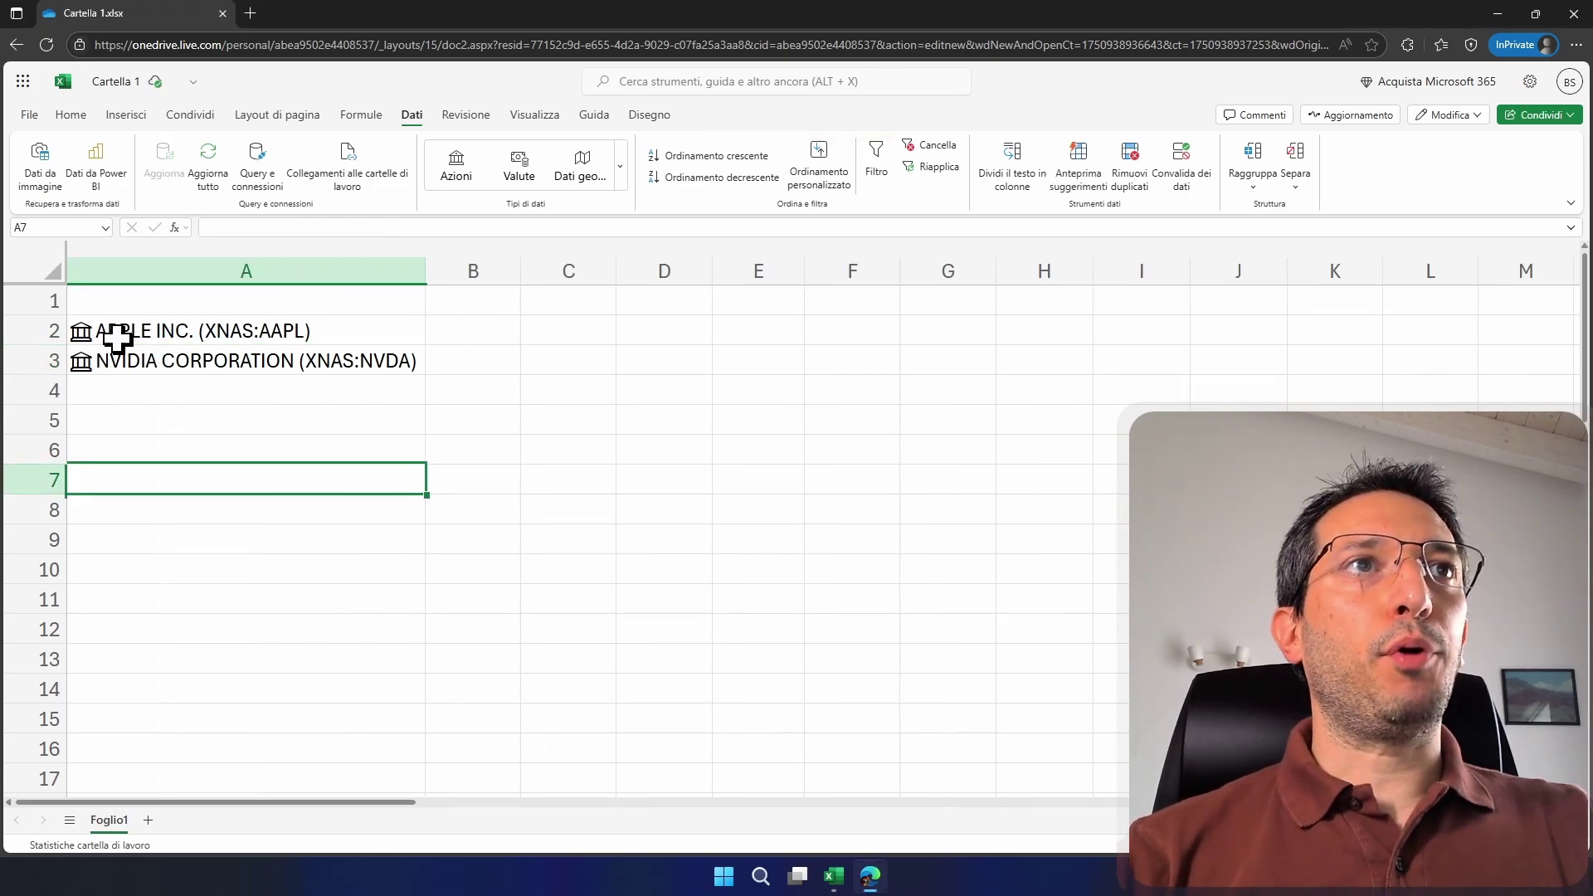
click(384, 335)
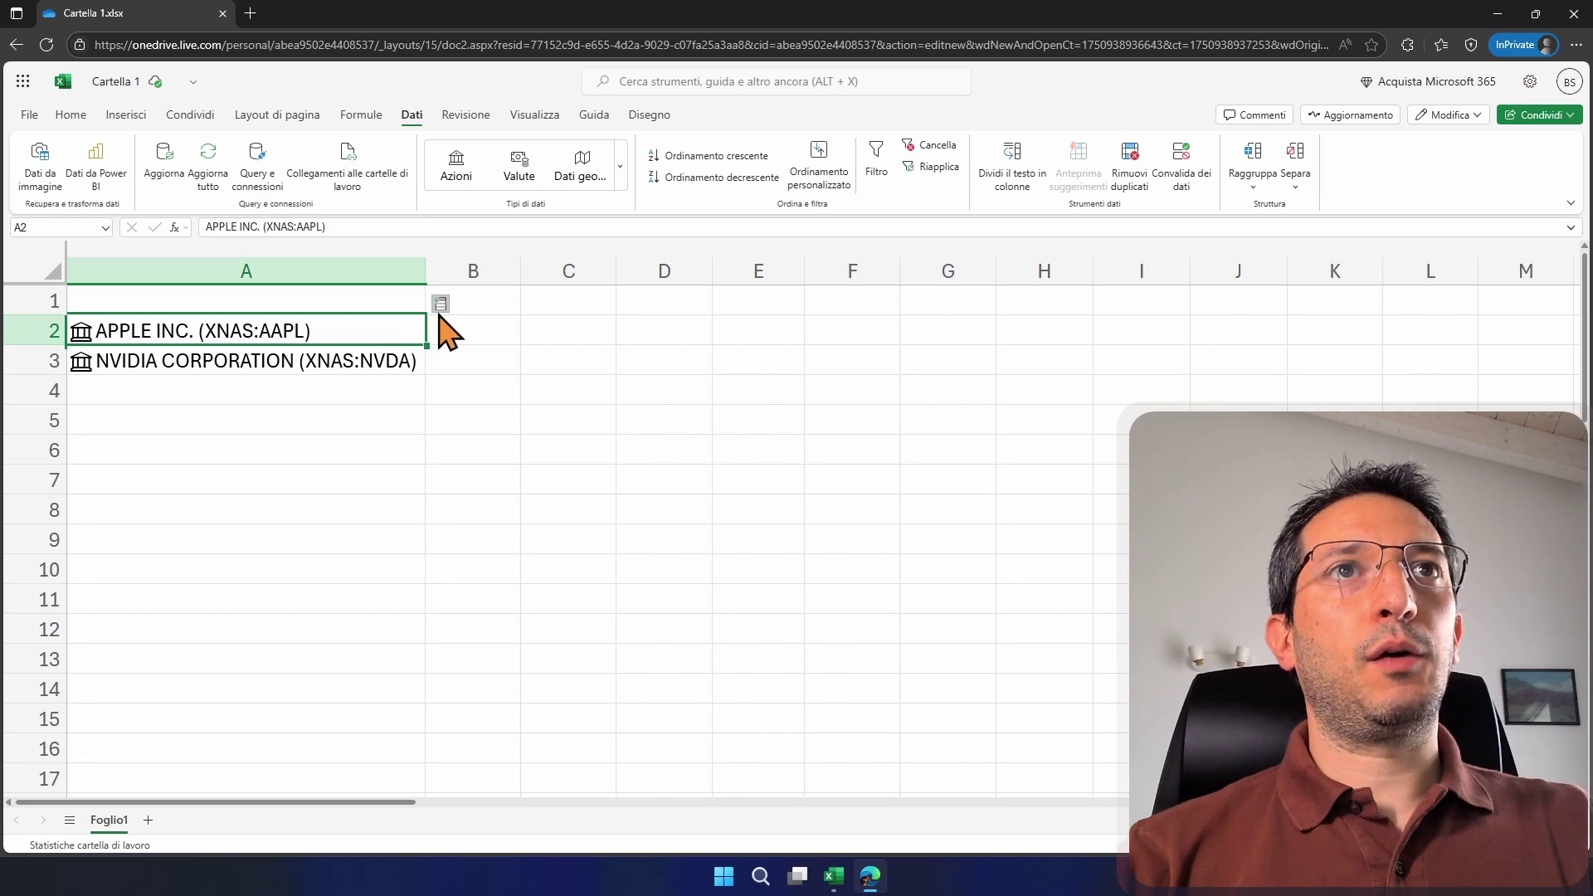
click(439, 304)
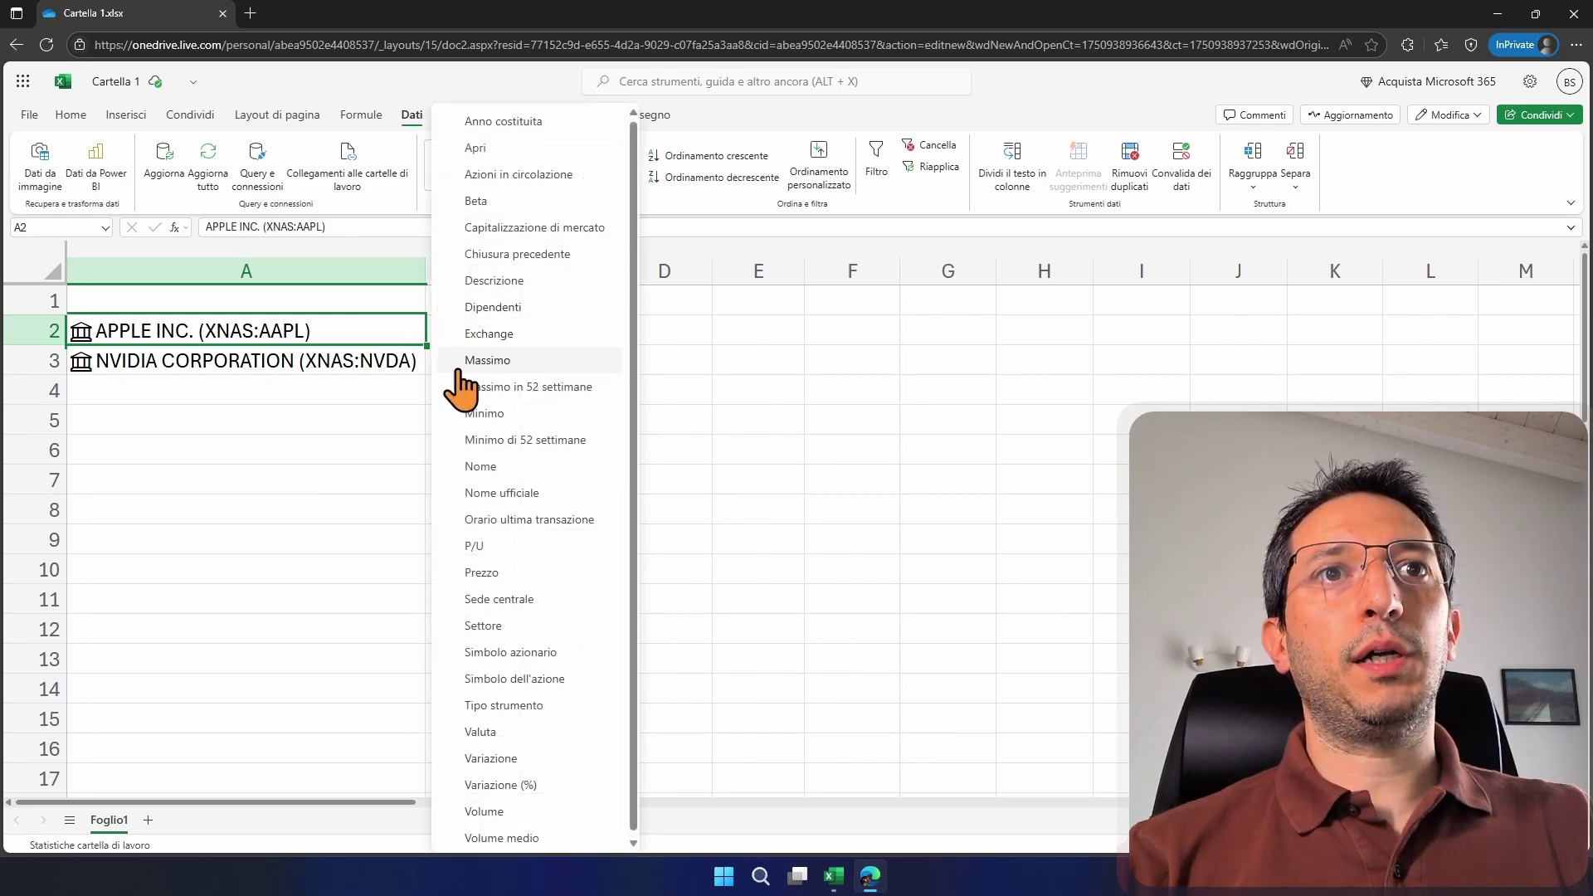
click(514, 572)
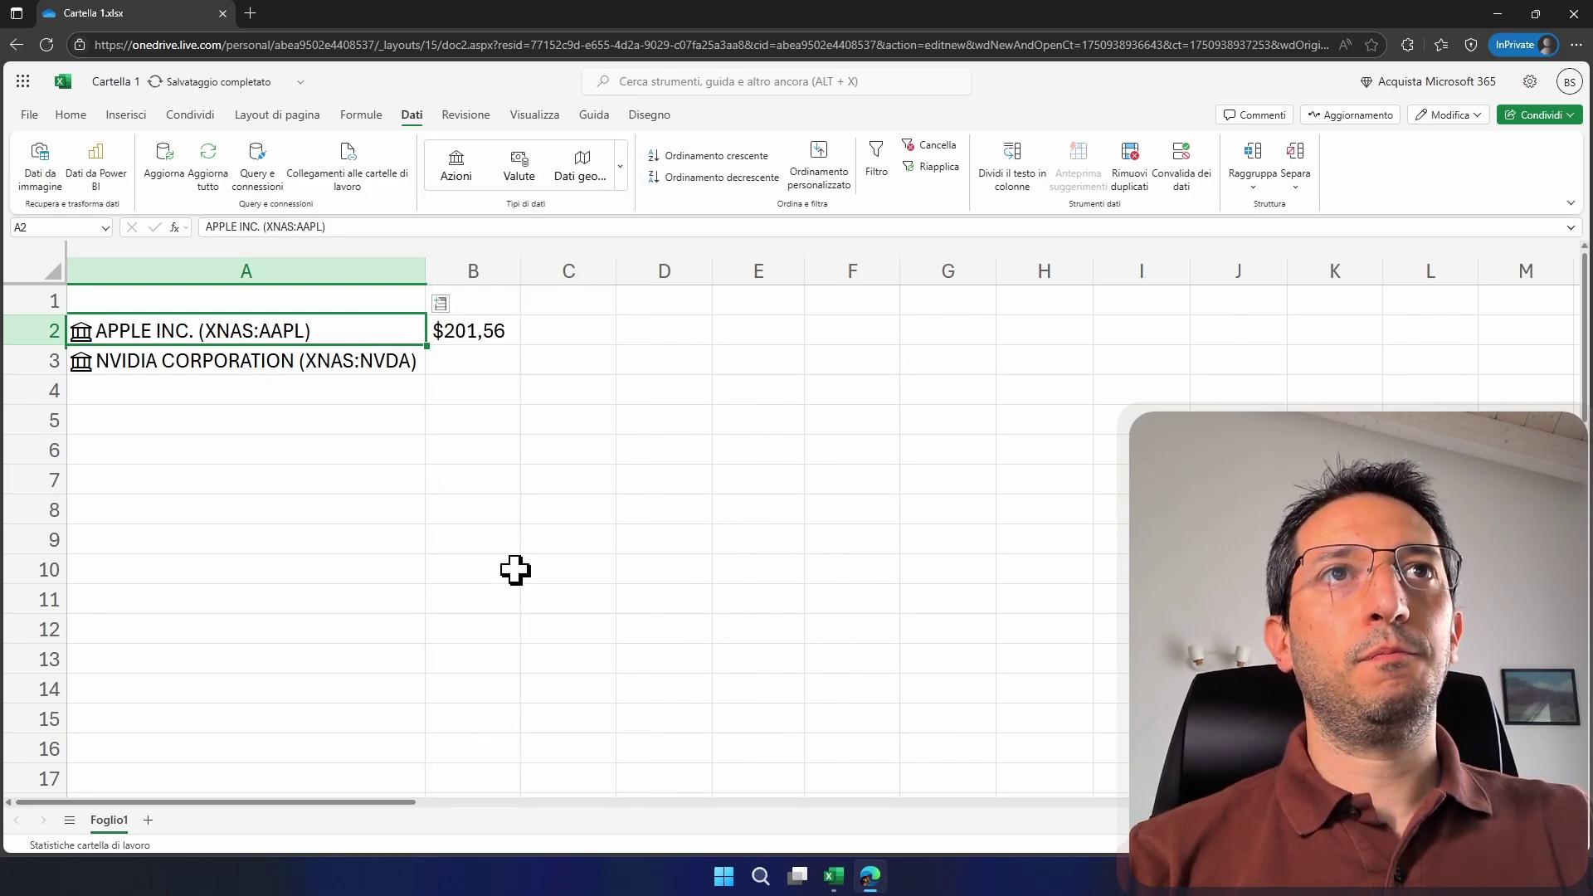
click(452, 355)
click(416, 357)
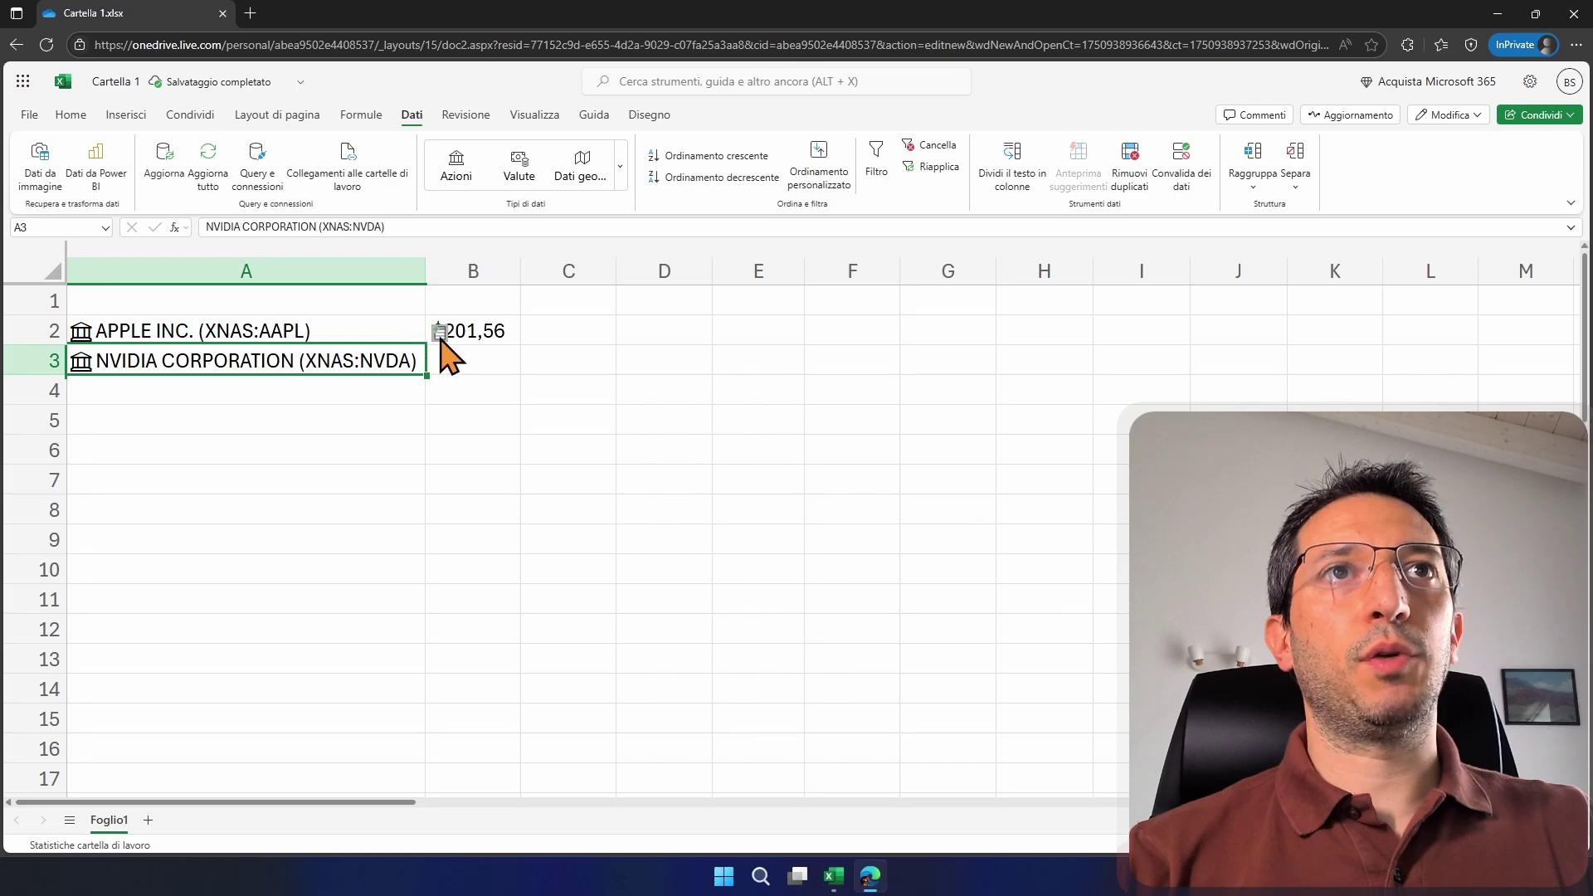
click(439, 333)
click(501, 572)
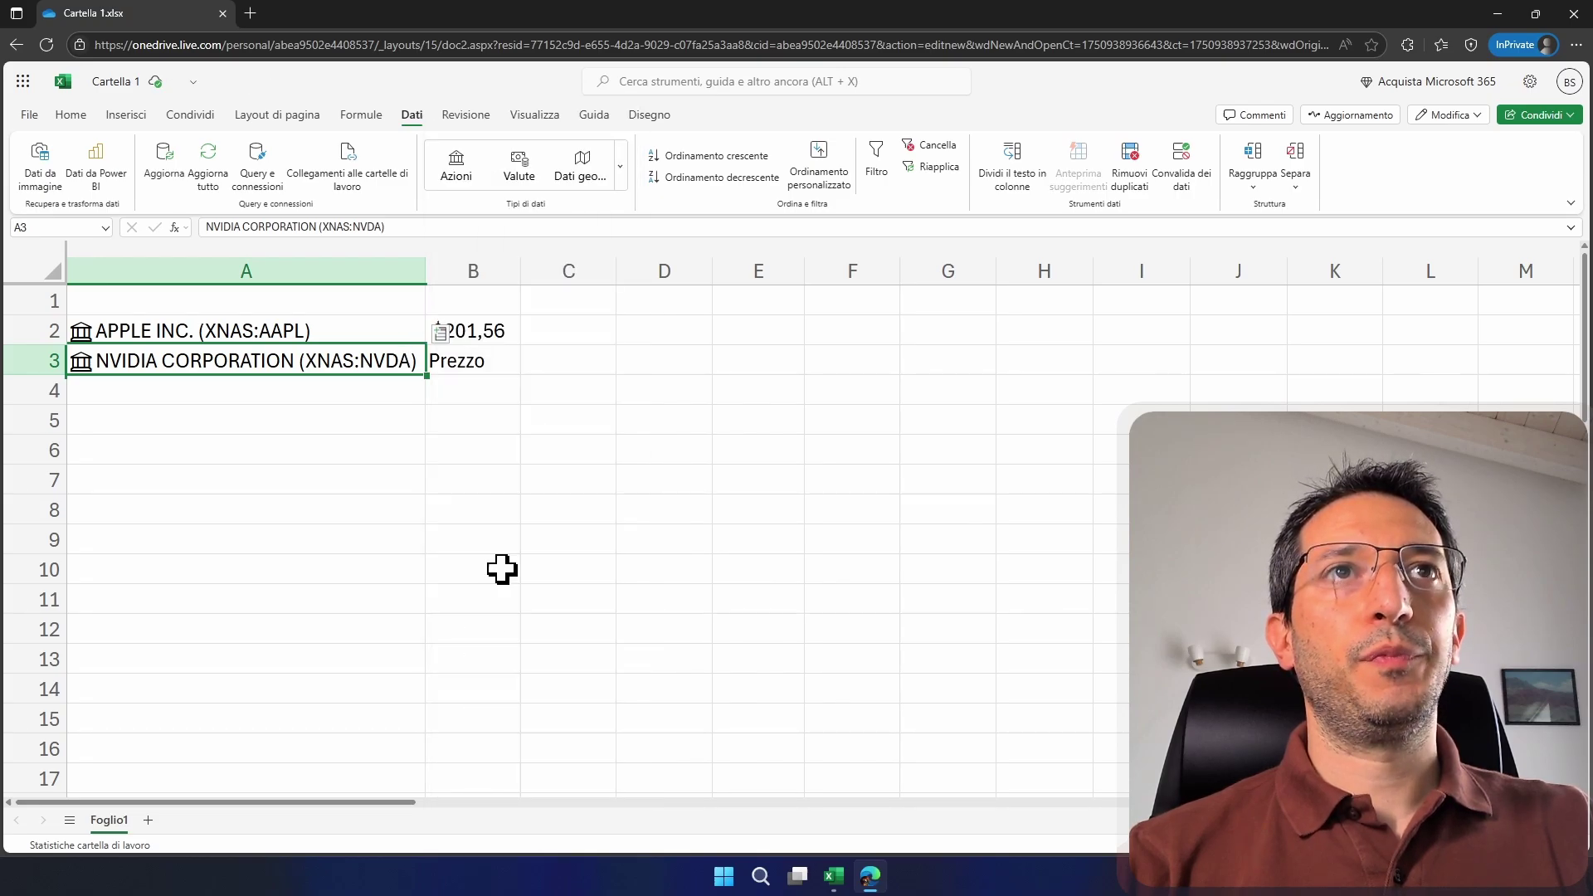
Add APPLE's Minimo di 52 settimane and Massimo in 52 settimane into columns C and D.
click(487, 331)
click(413, 328)
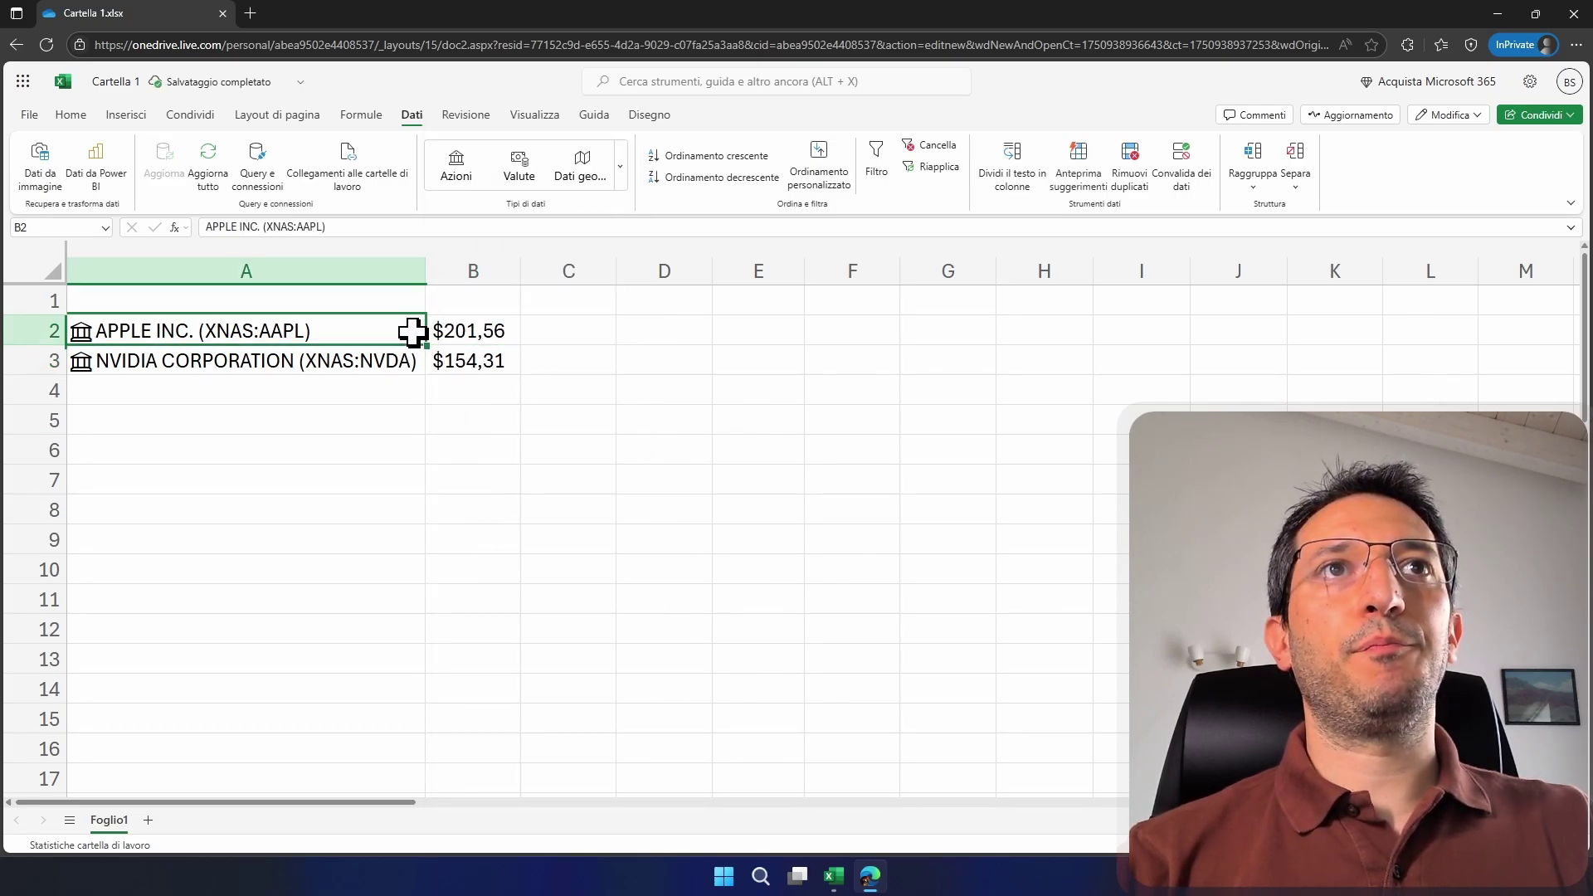
click(441, 306)
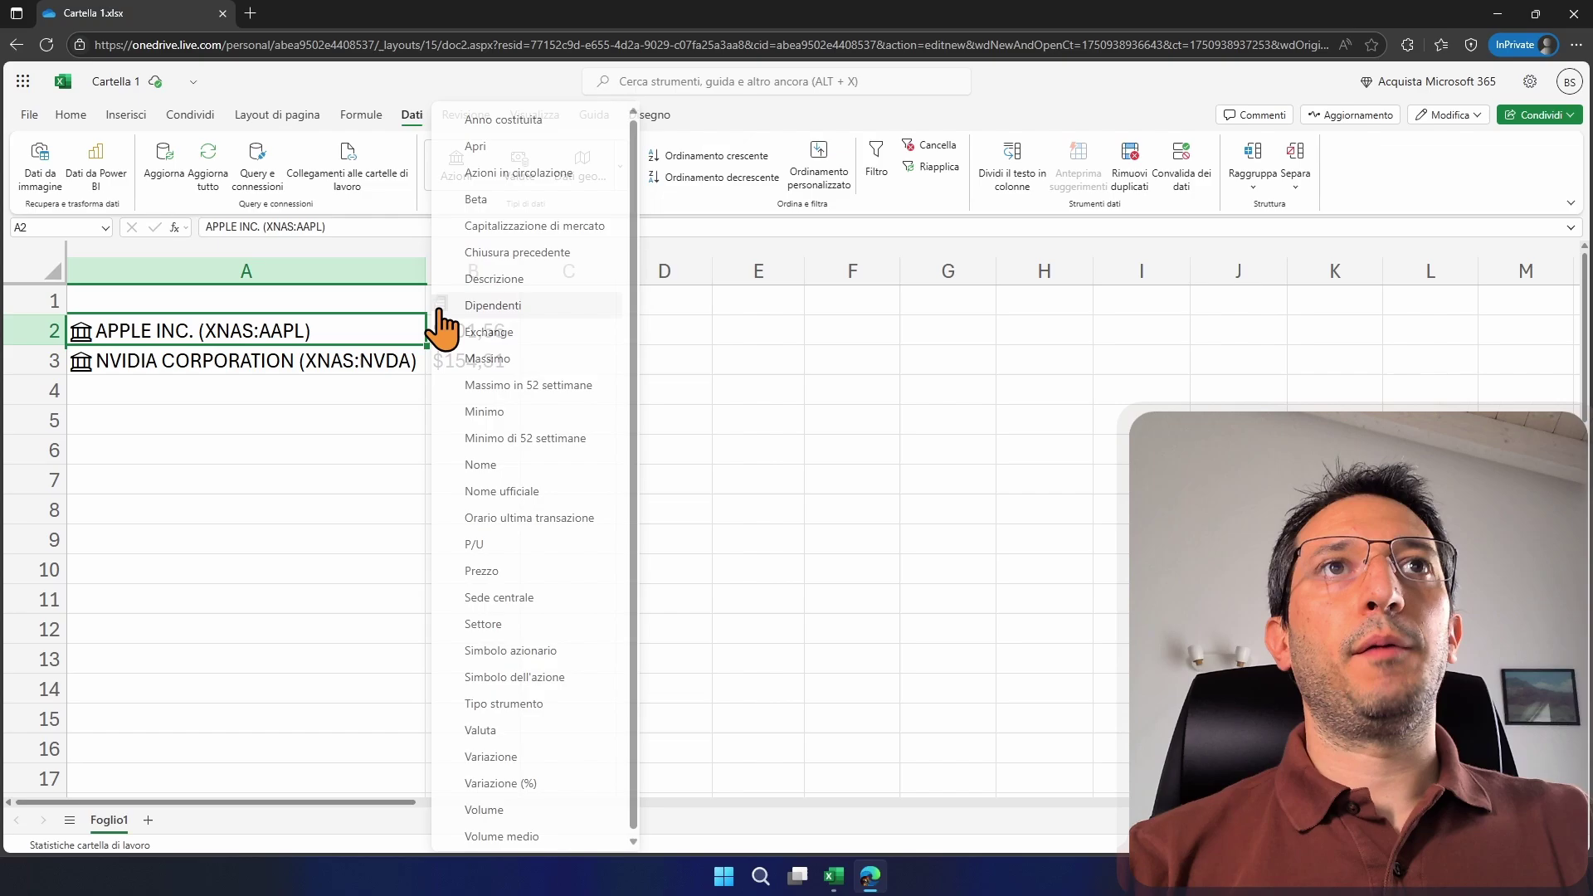
click(507, 438)
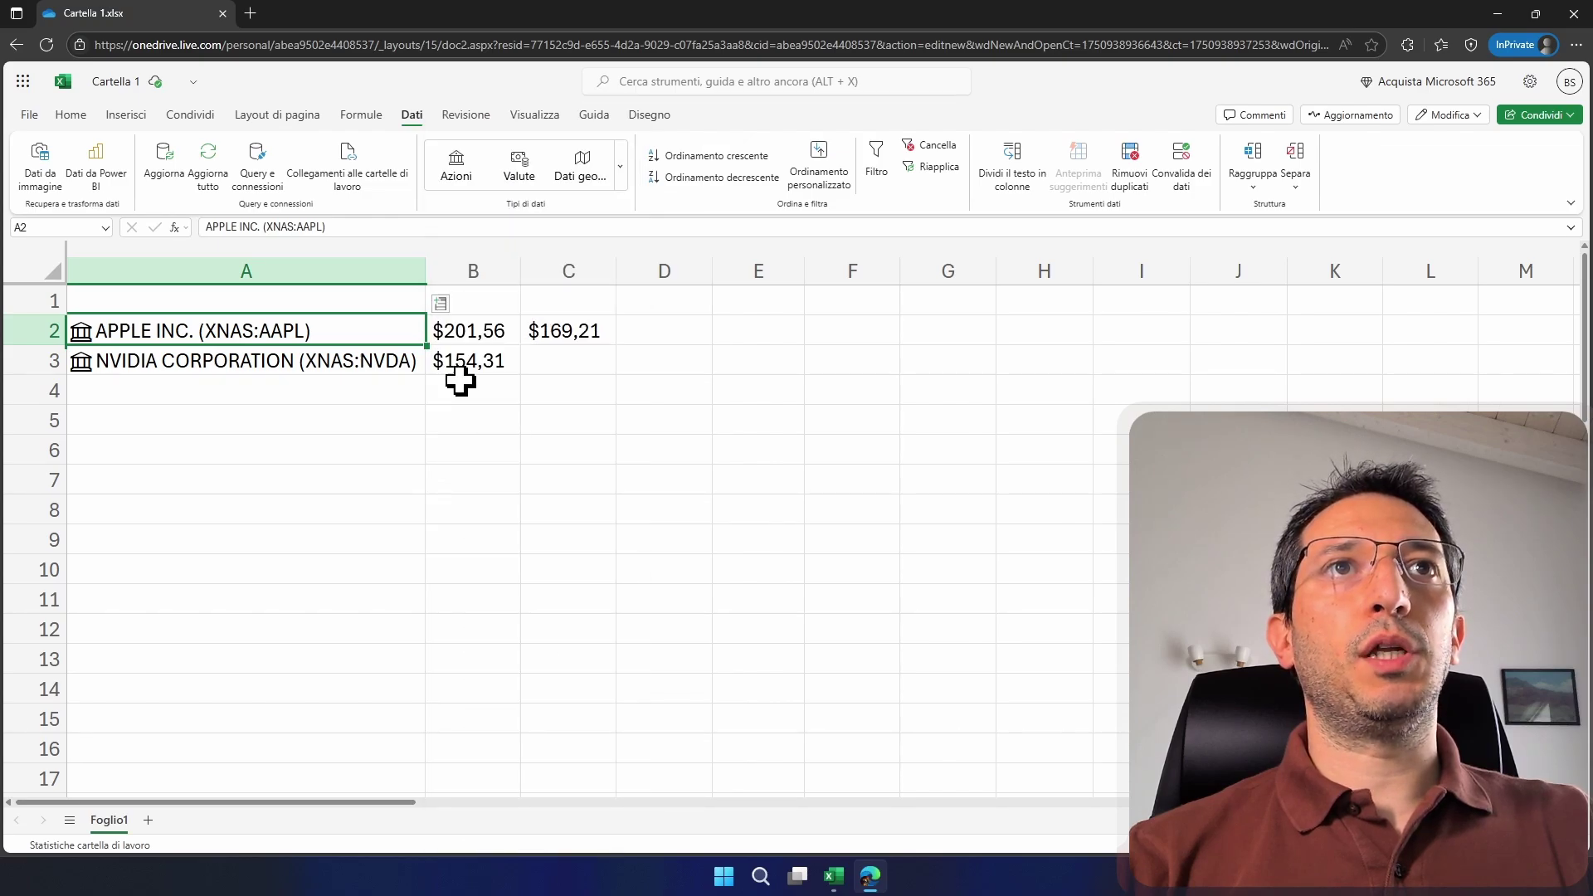
click(442, 328)
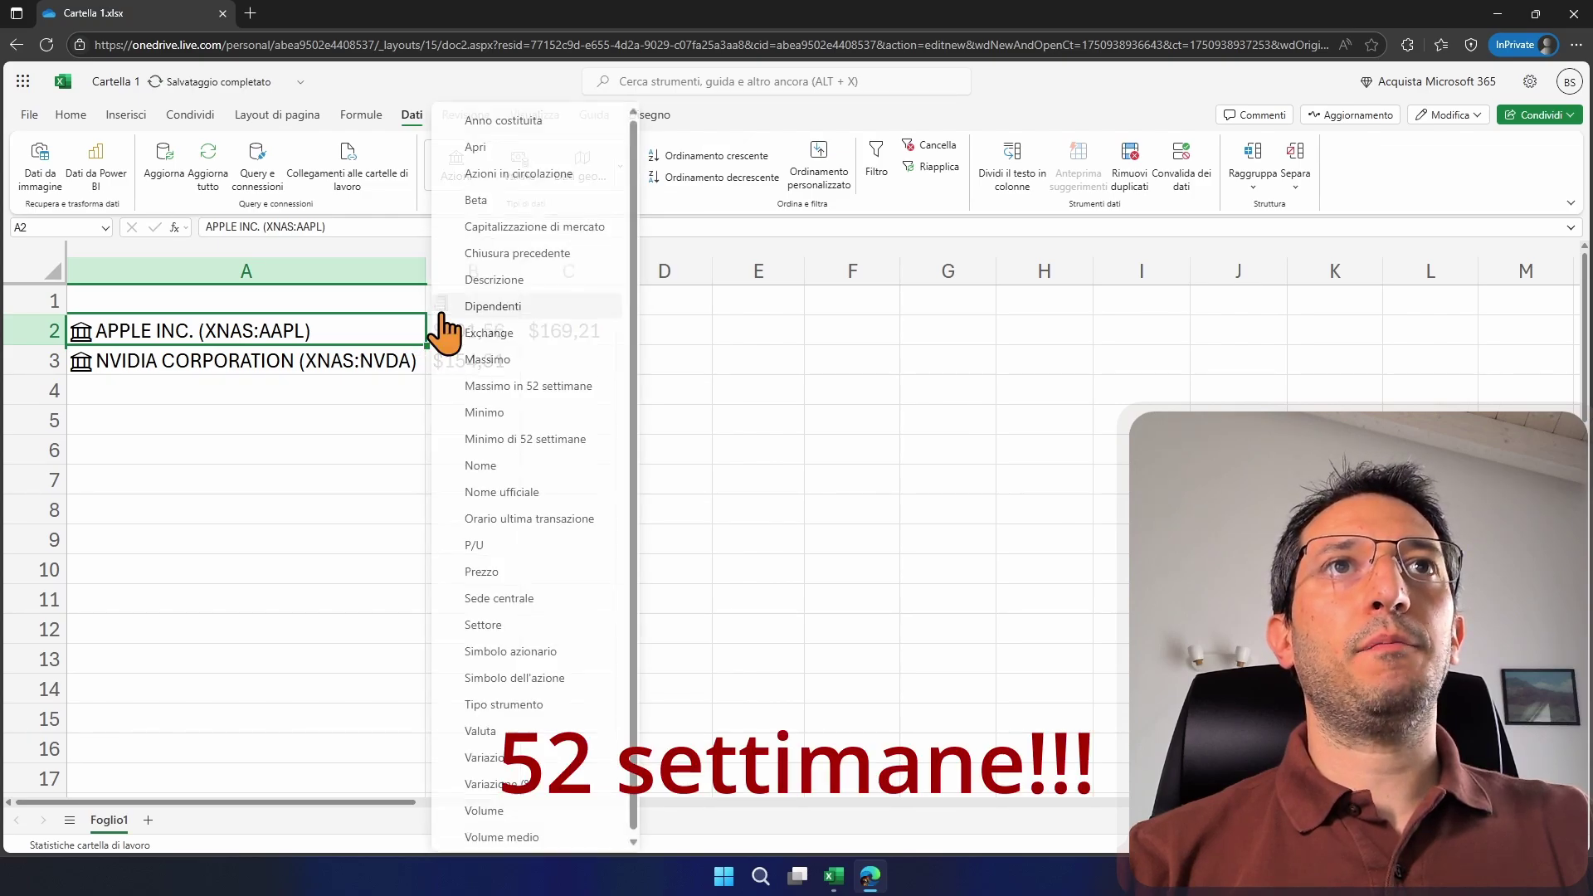
click(486, 389)
Add NVIDIA's 52-week low and 52-week high into columns C and D.
click(397, 361)
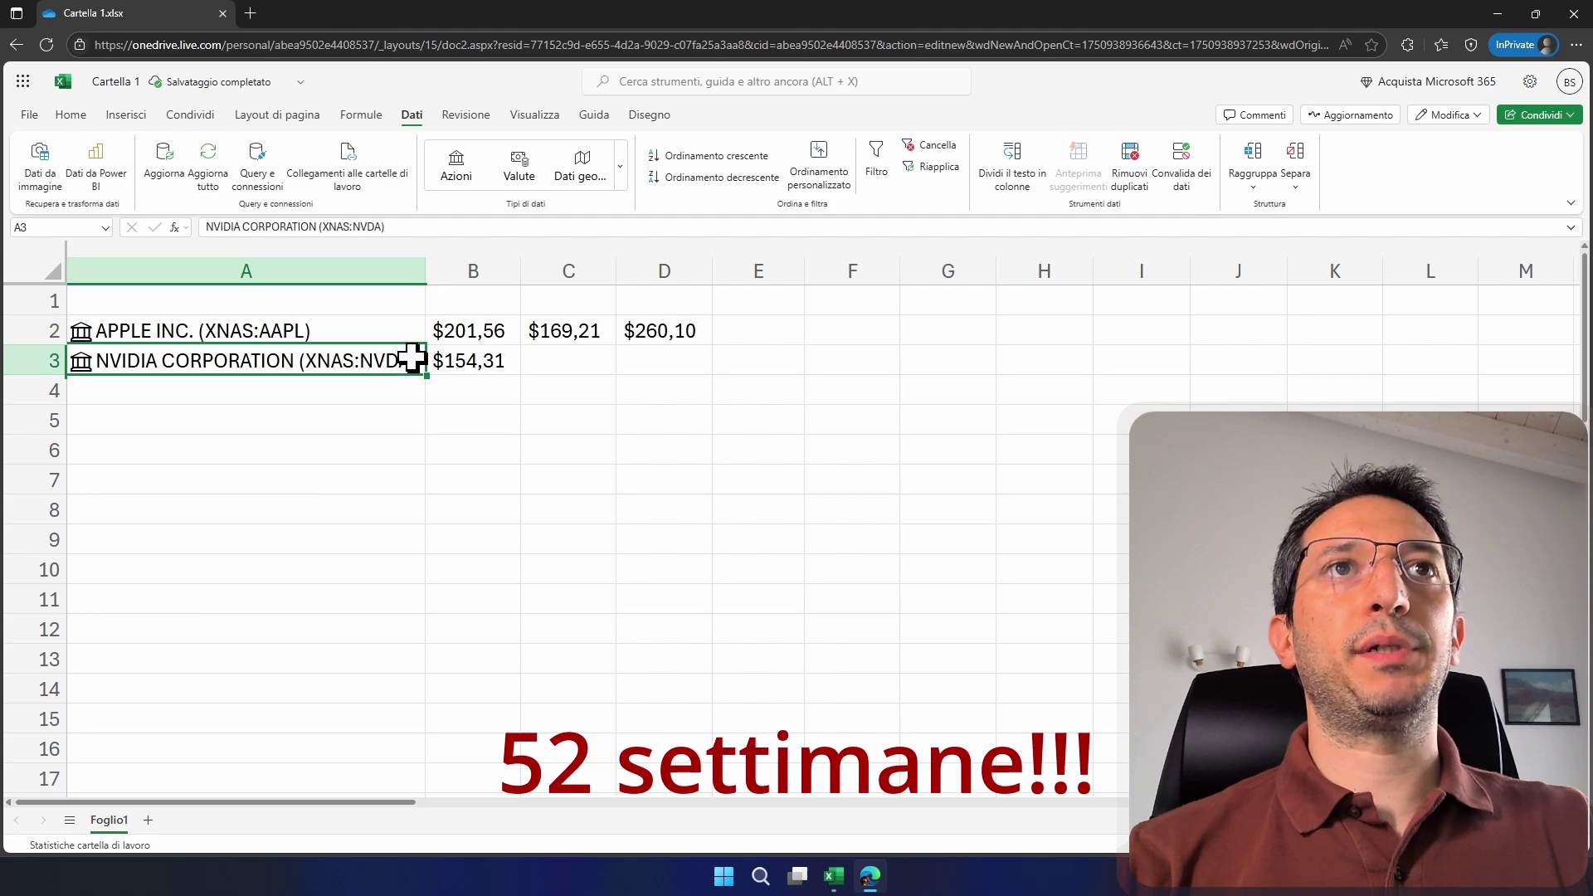
click(440, 338)
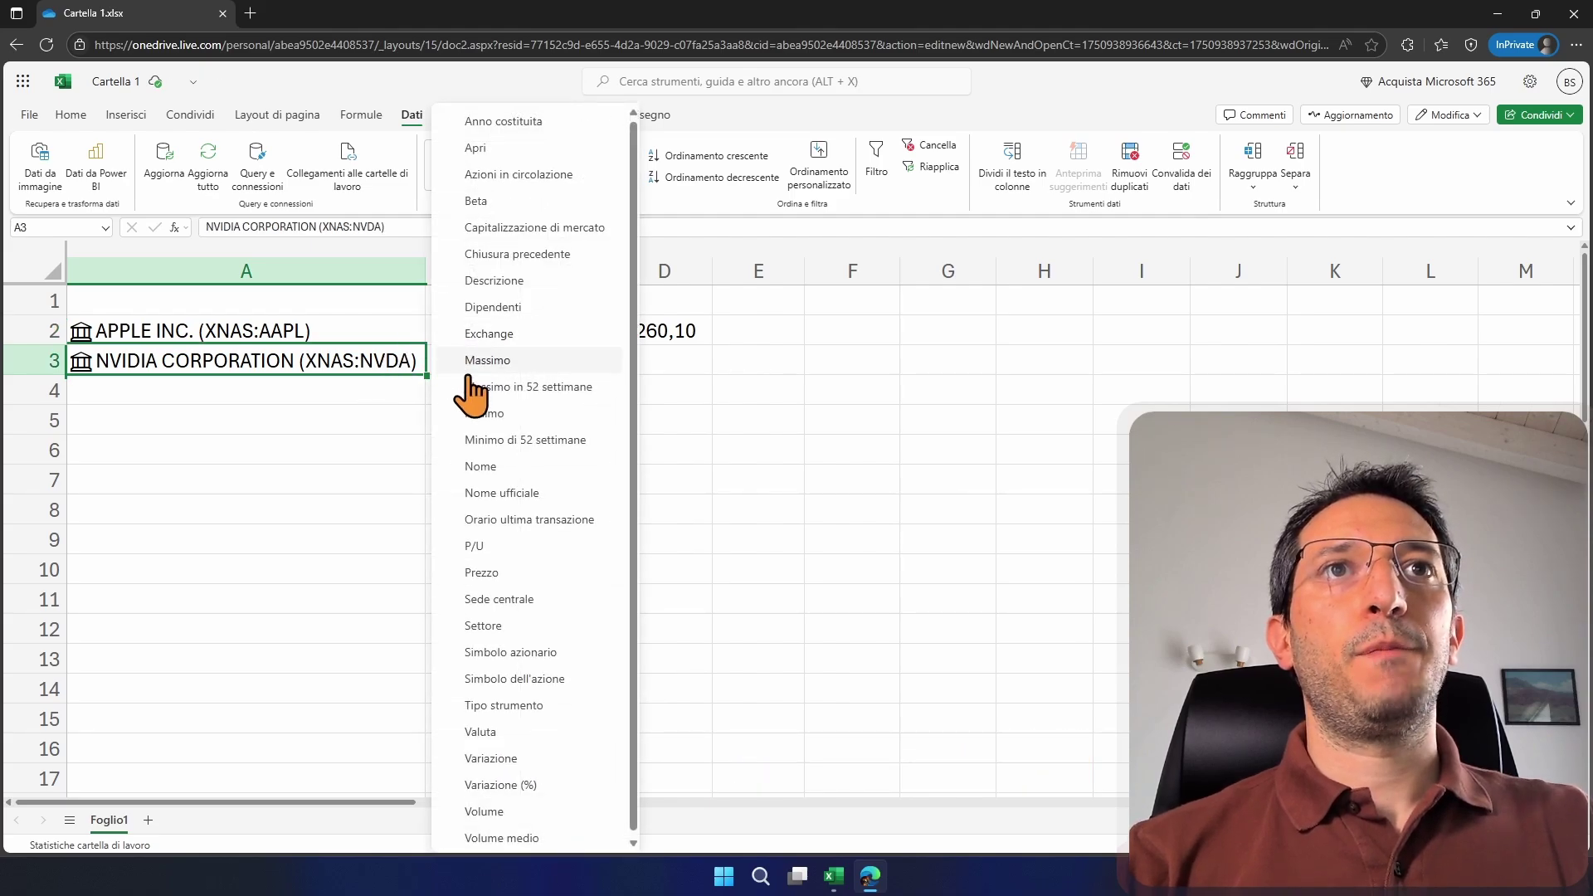
click(502, 438)
click(431, 340)
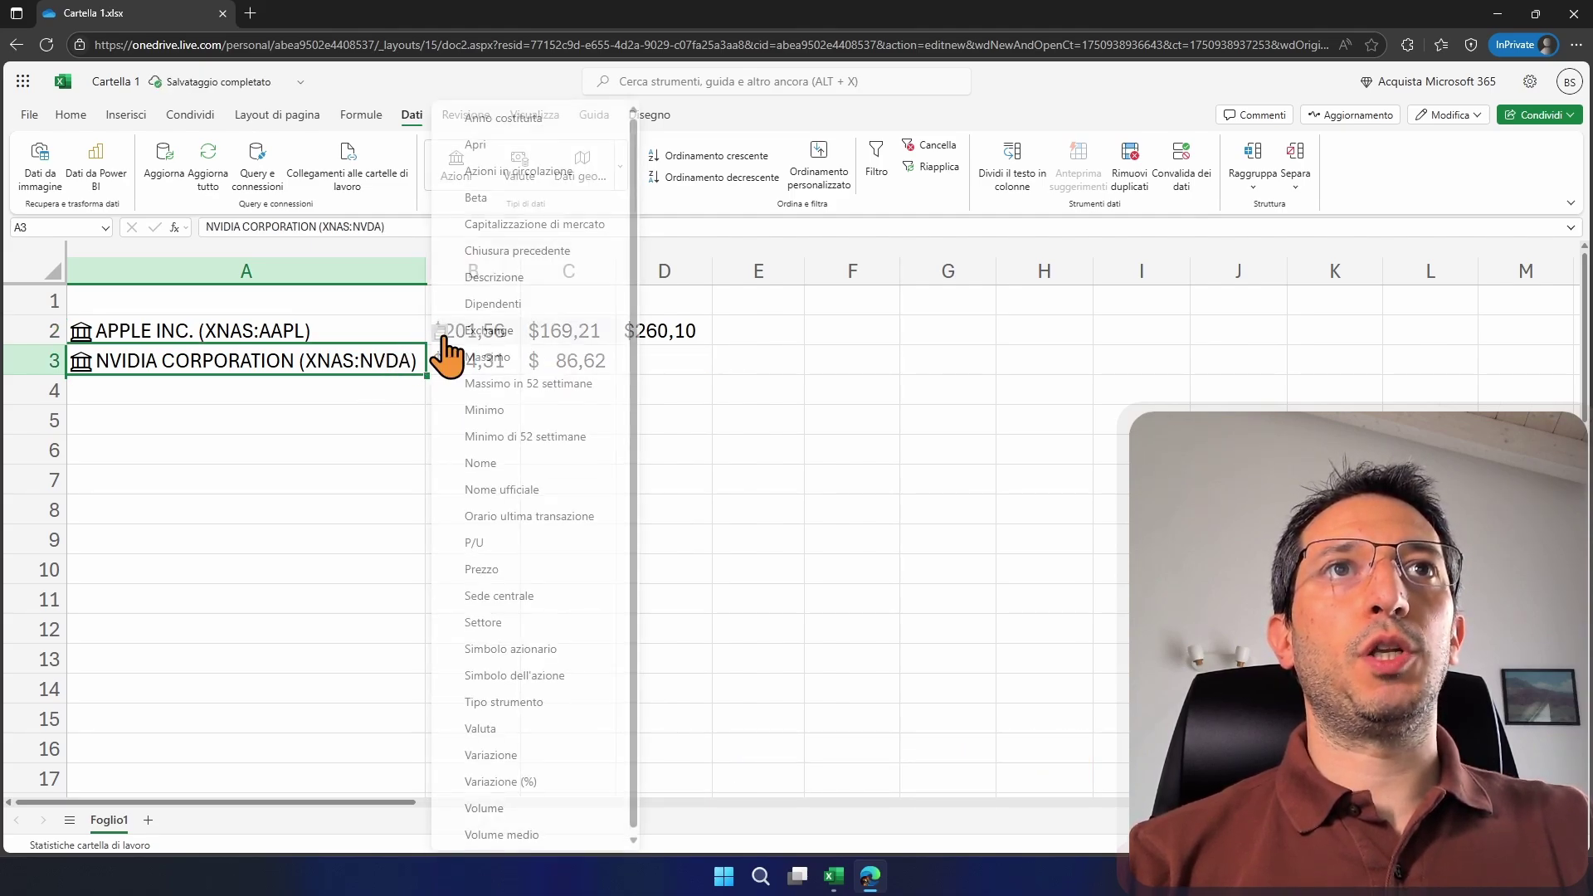
click(507, 388)
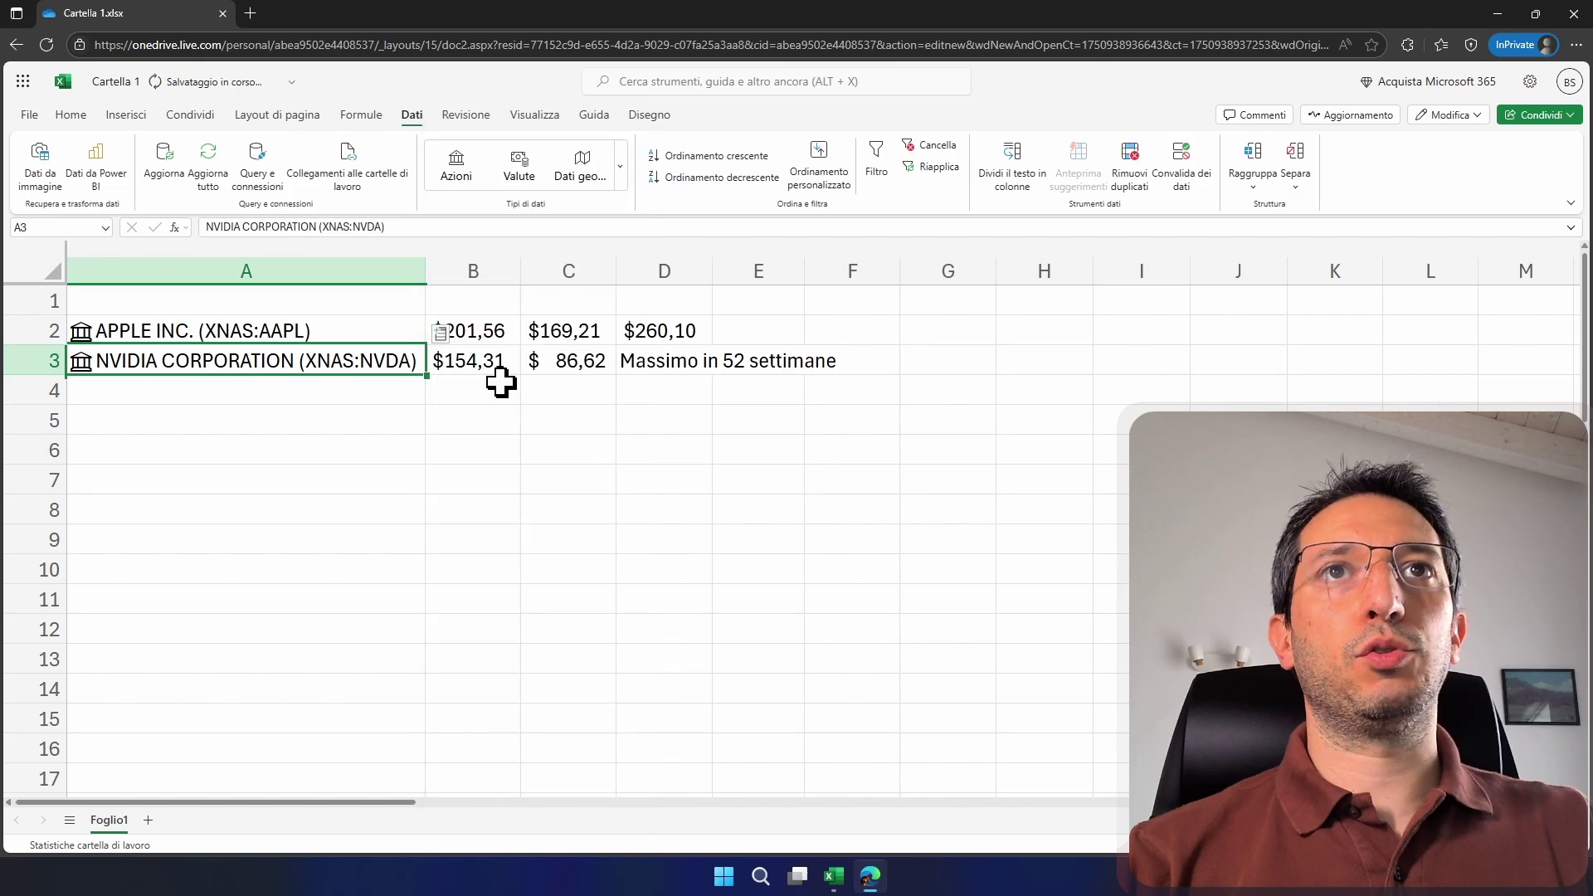
click(842, 455)
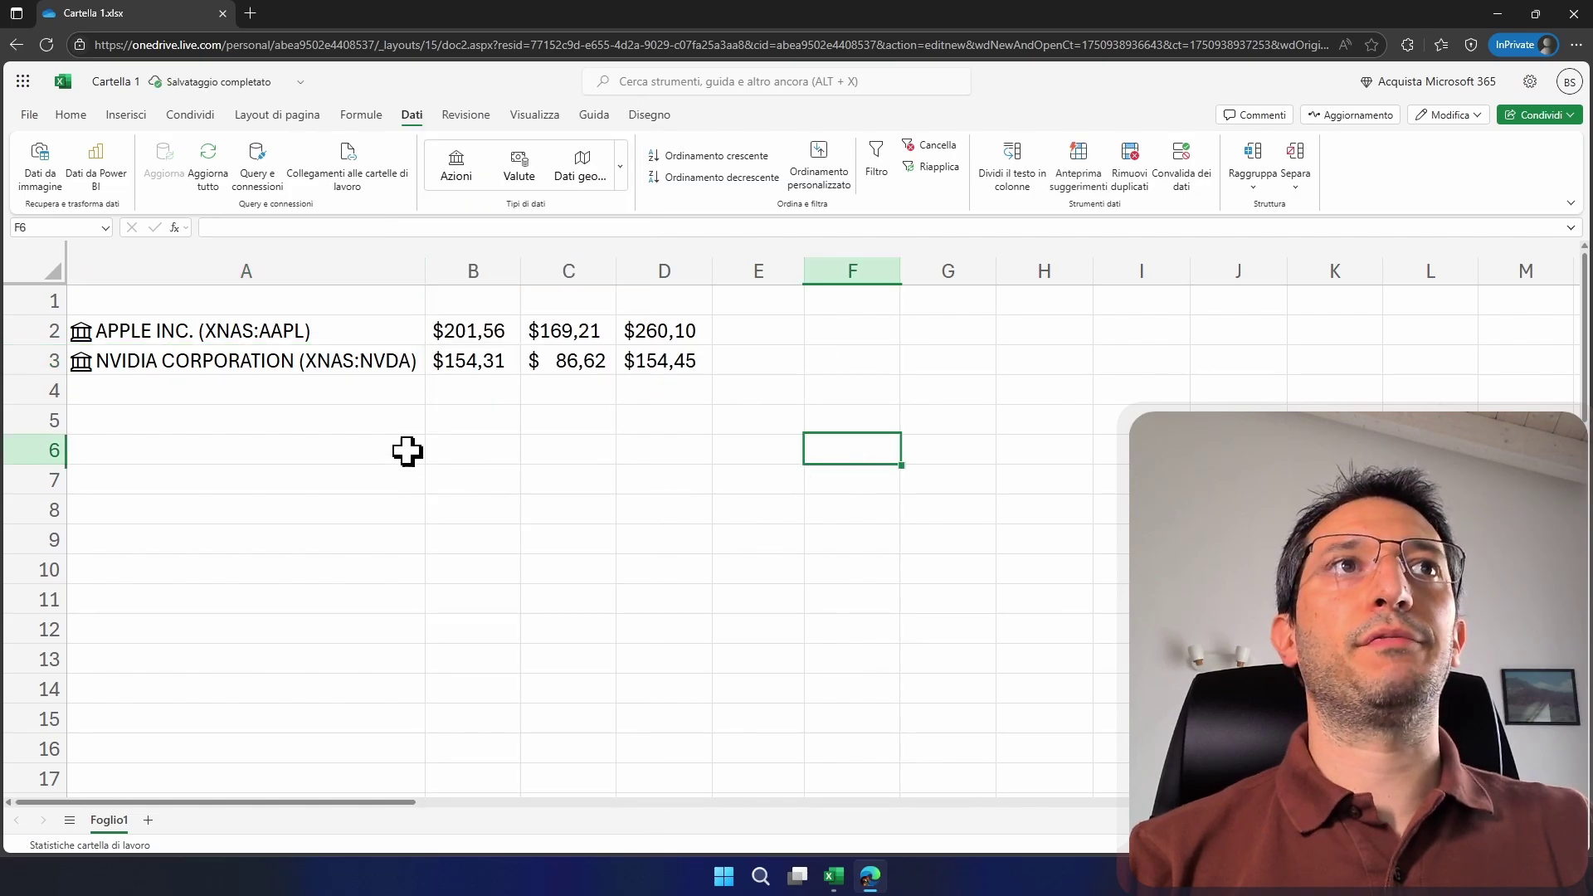
click(817, 358)
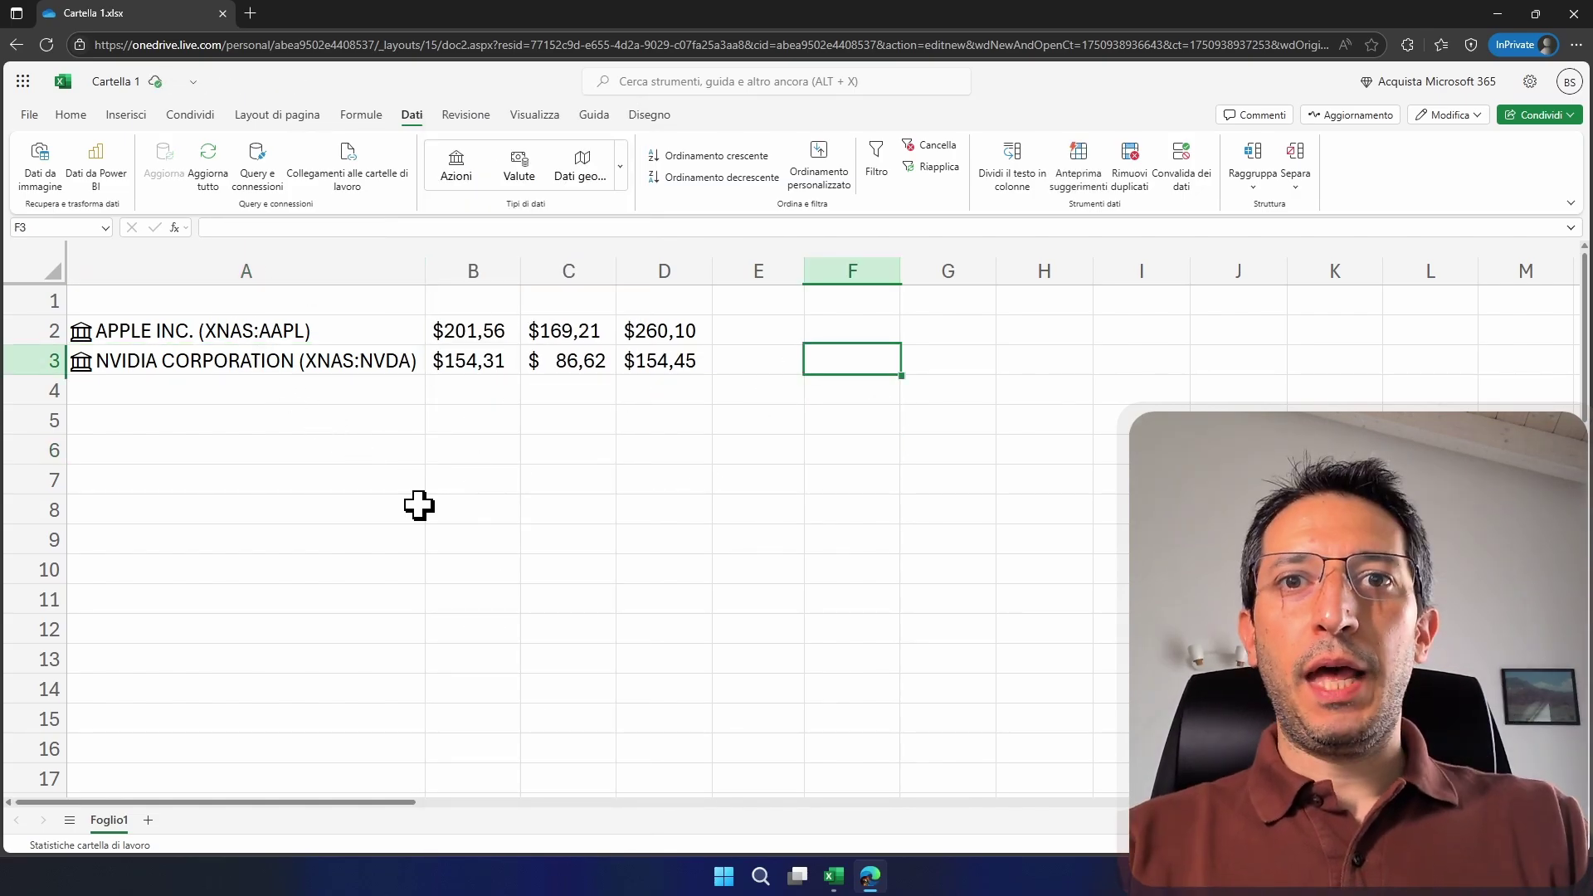